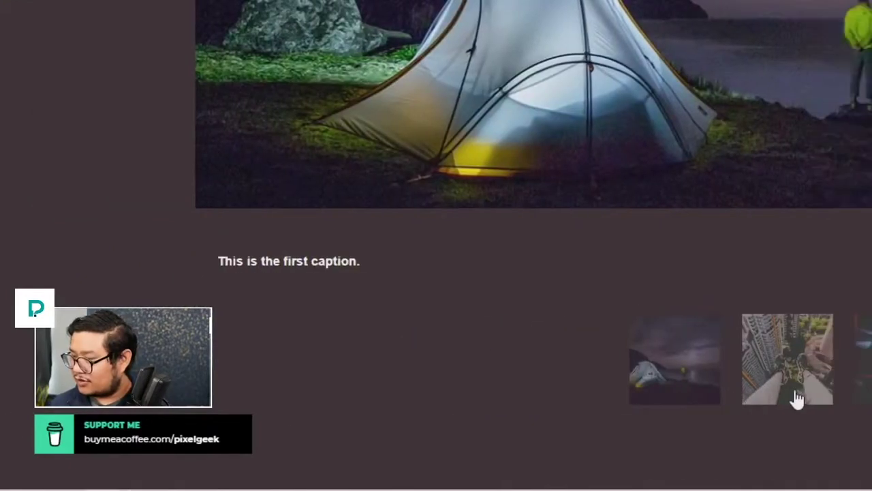
- Browse the finished lightbox demo by switching between its three thumbnails to examine each image and caption
click(865, 398)
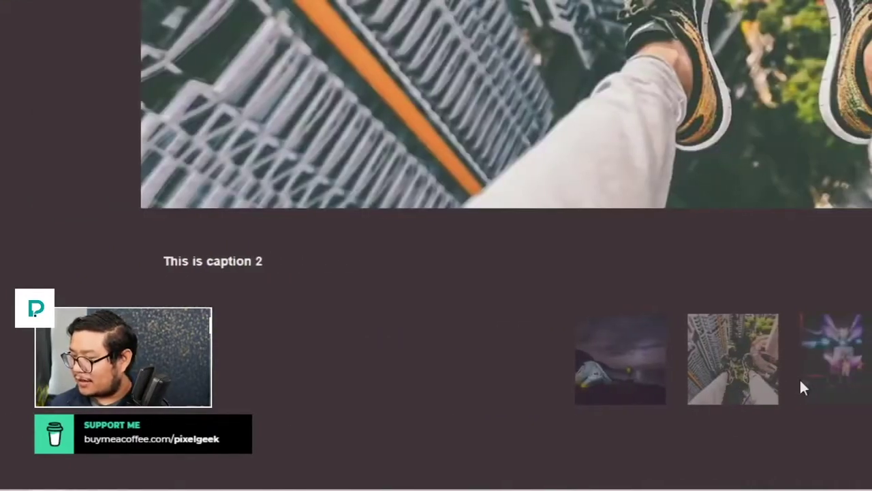
click(804, 382)
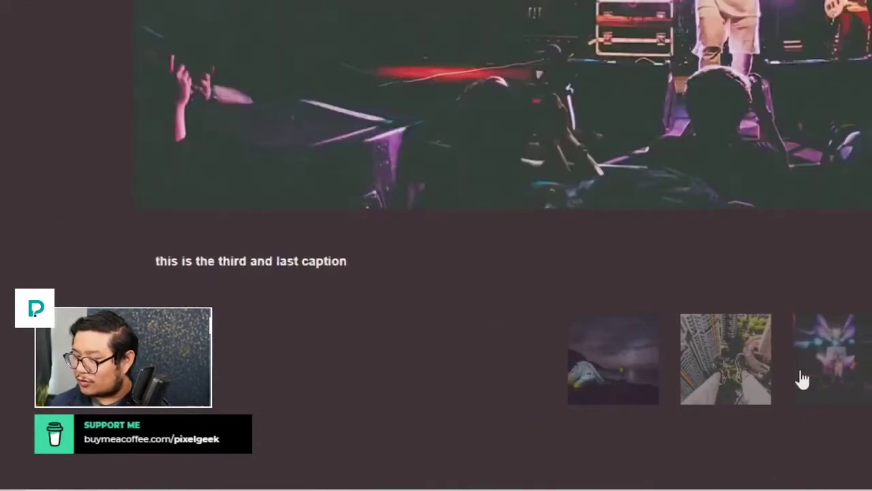
click(746, 379)
click(615, 375)
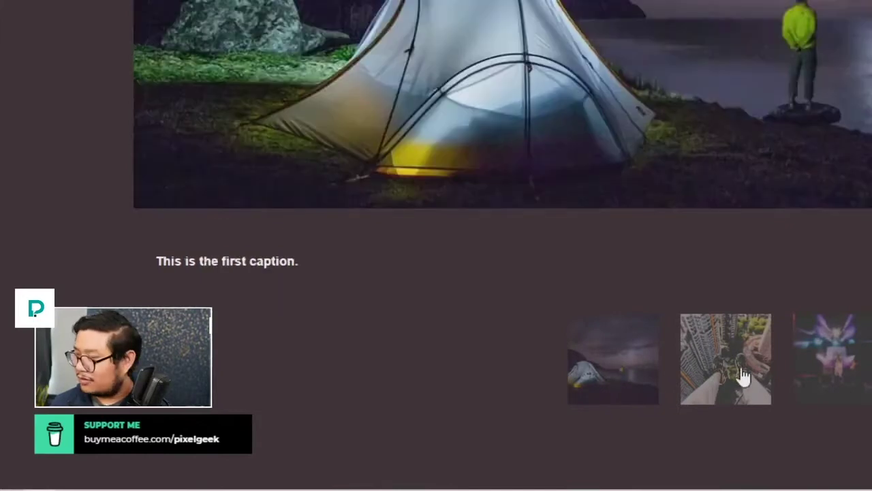
click(742, 375)
click(813, 375)
click(728, 373)
click(630, 370)
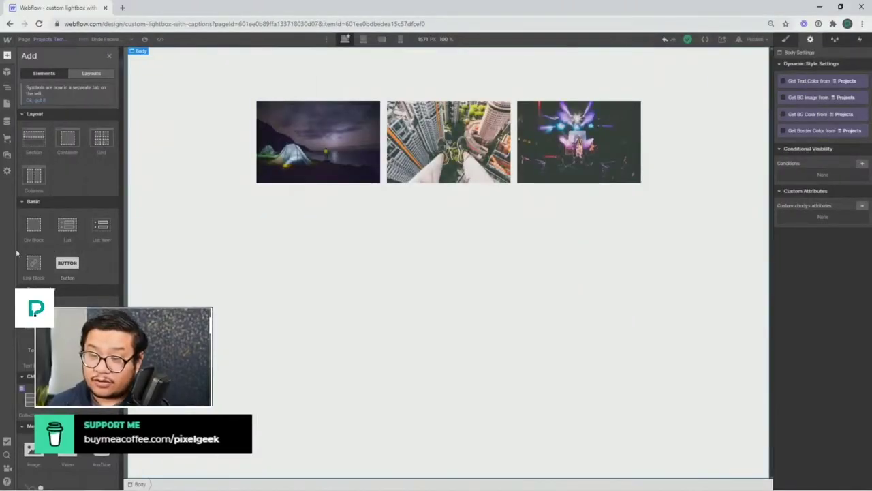
- Add a div block directly inside the Body, above the Section holding the image gallery, and open its styles
drag(34, 227, 74, 71)
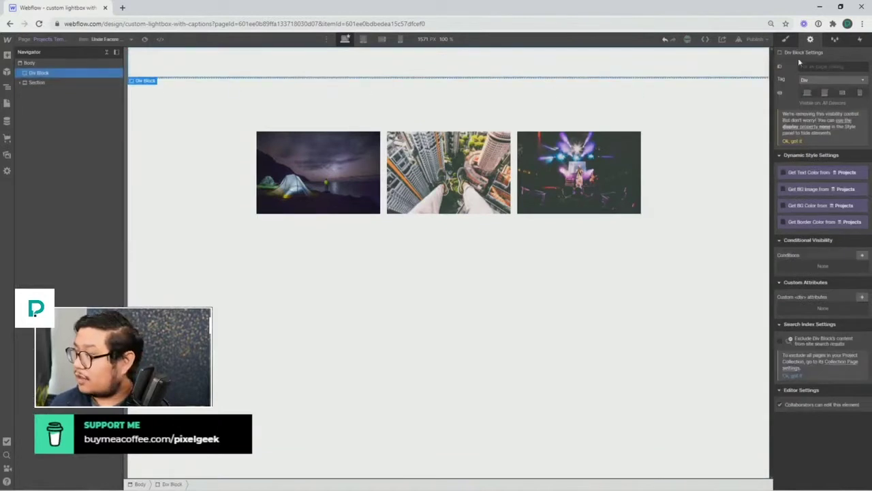
click(785, 40)
click(804, 75)
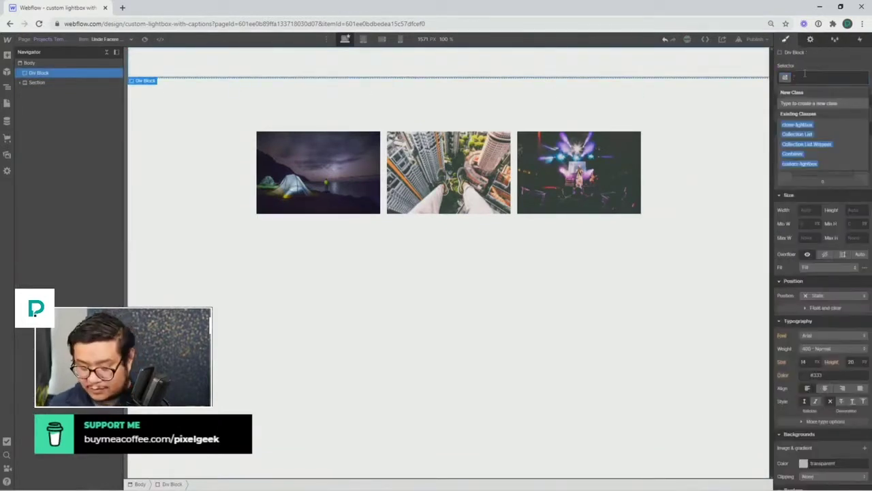
text(custom lightbox)
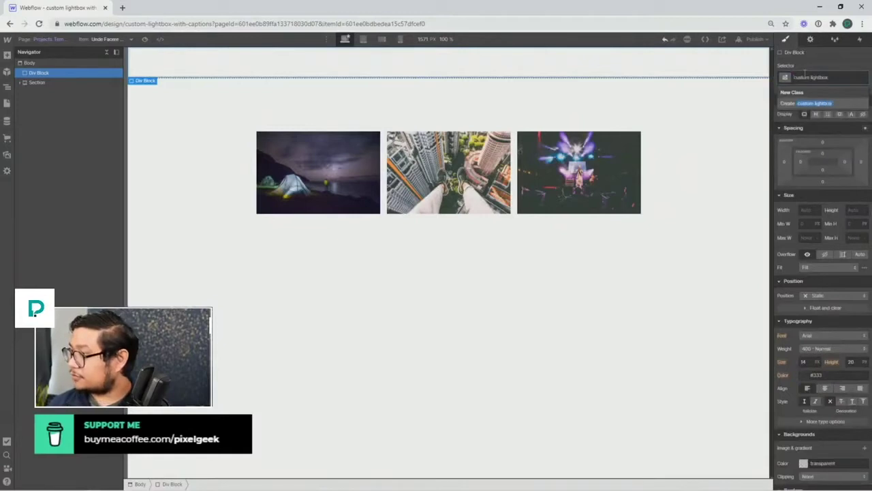
key(Return)
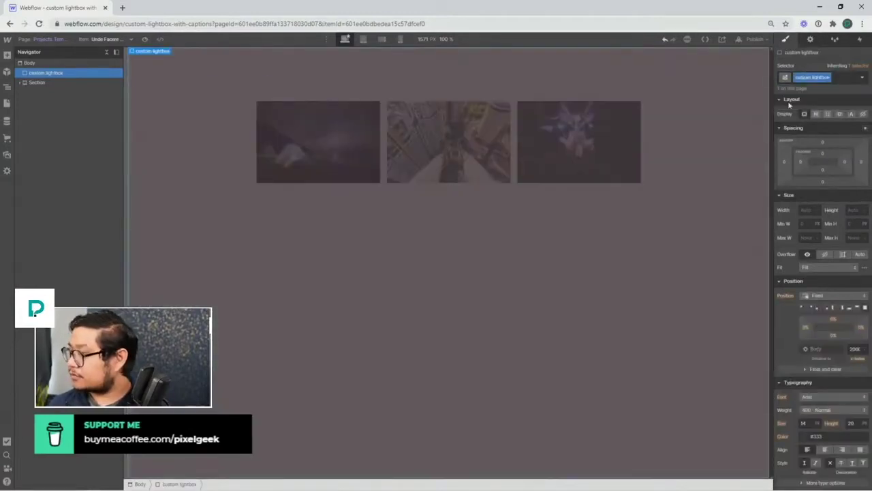
scroll(816, 186, down, 1)
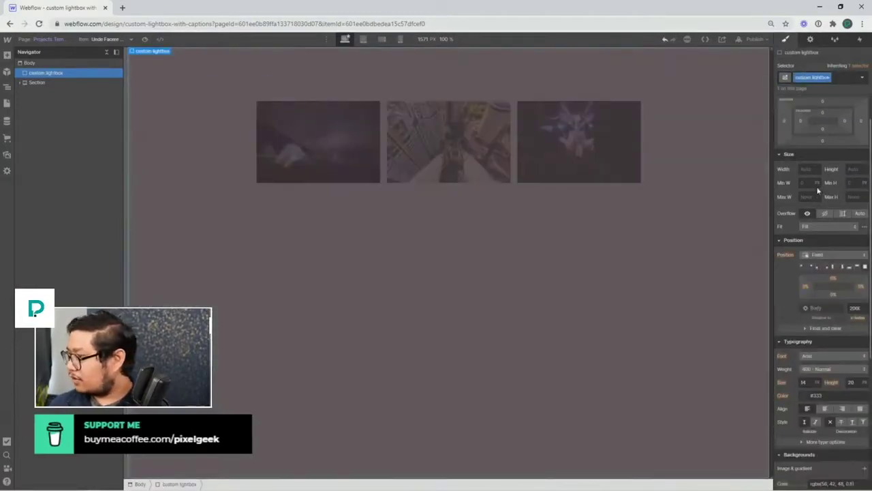
scroll(816, 186, up, 1)
key(ctrl+z)
- Create a new class named "lightbox" on the new div block
click(804, 77)
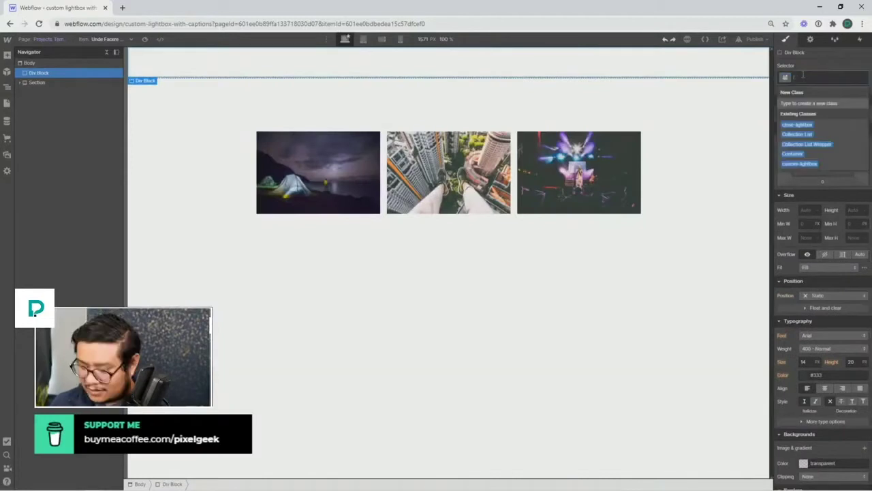
text(lightbox)
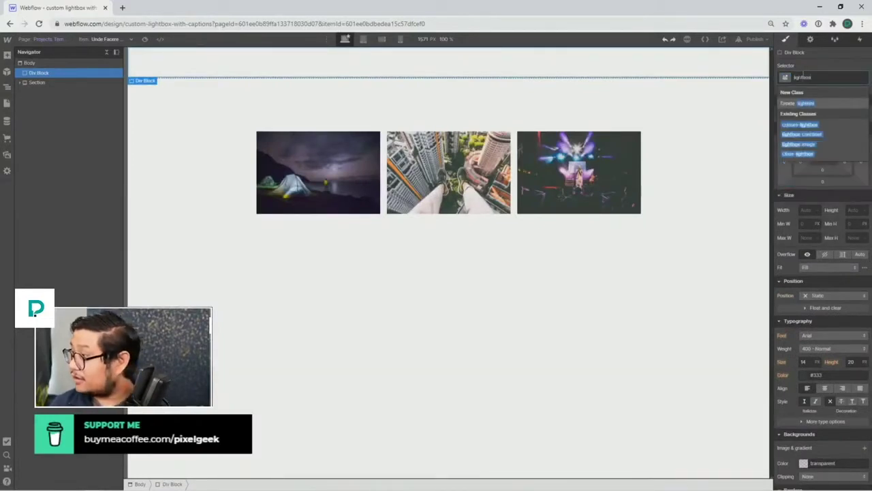
key(Return)
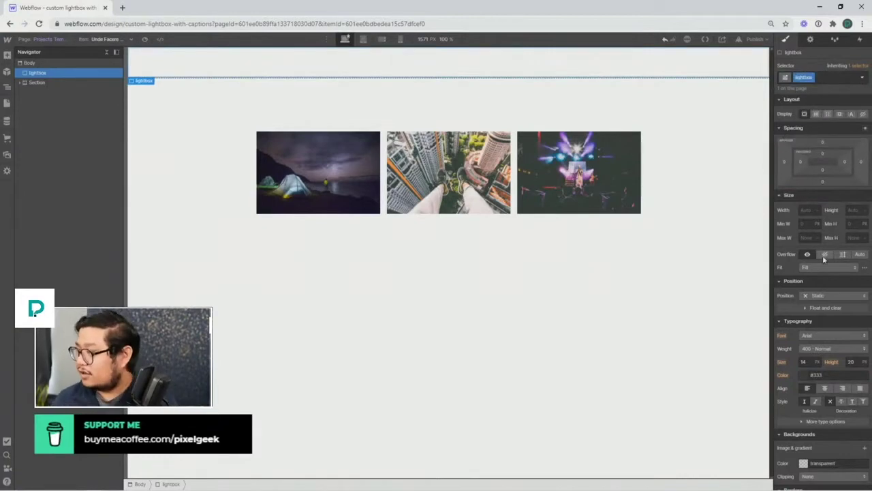
- Give the lightbox div a fixed position covering the full screen, with a z-index of 9999
scroll(824, 387, down, 3)
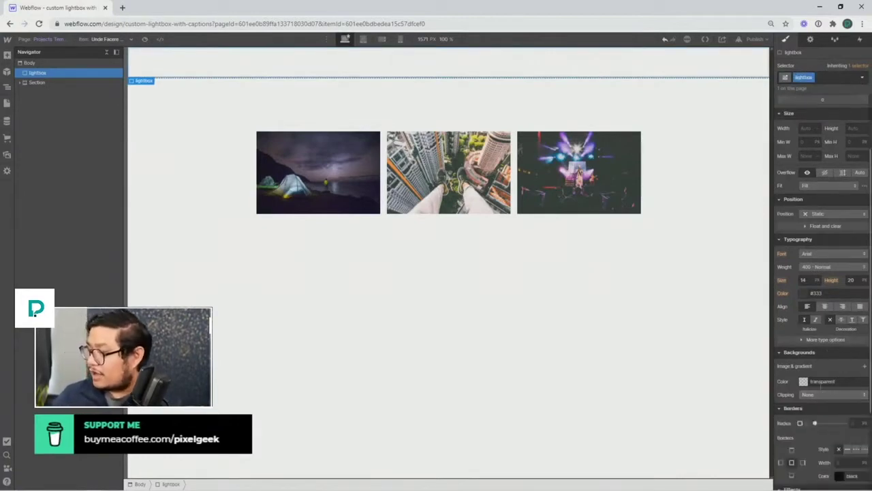
click(832, 213)
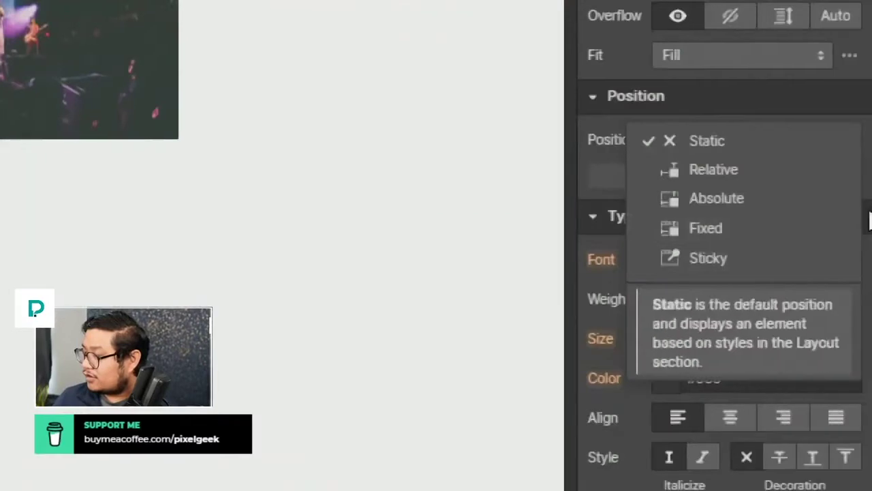
click(782, 227)
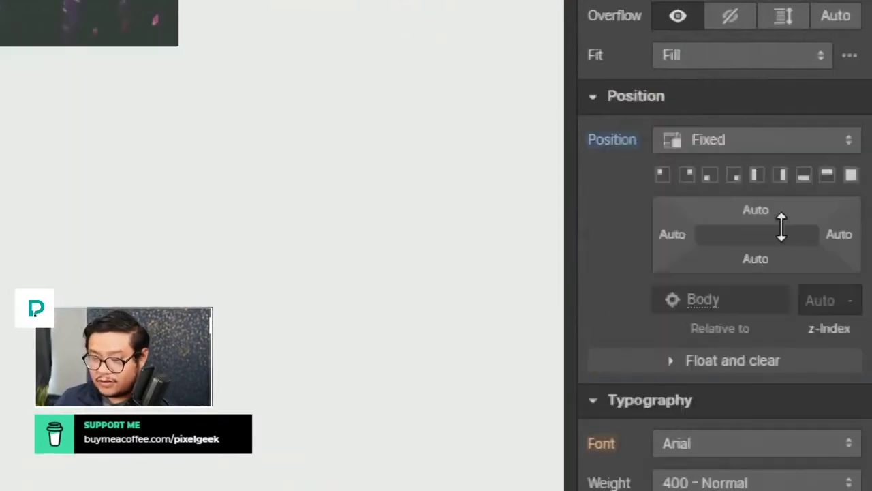
click(853, 175)
click(834, 298)
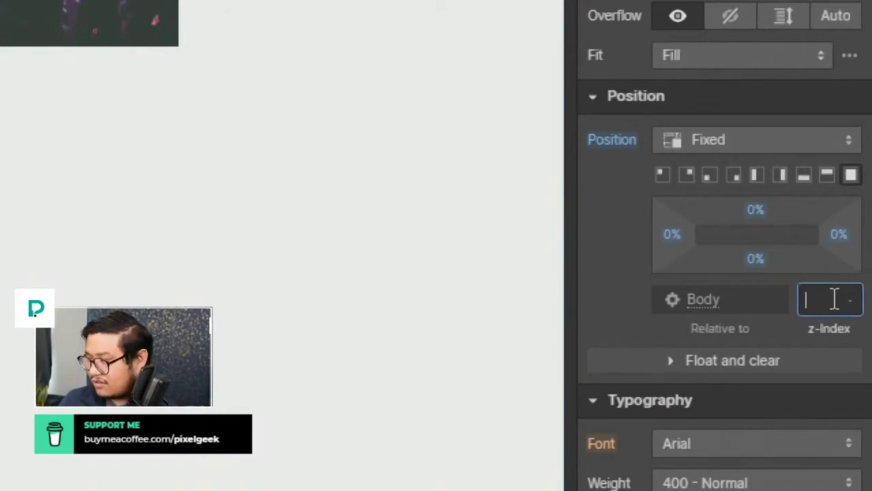
text(9999)
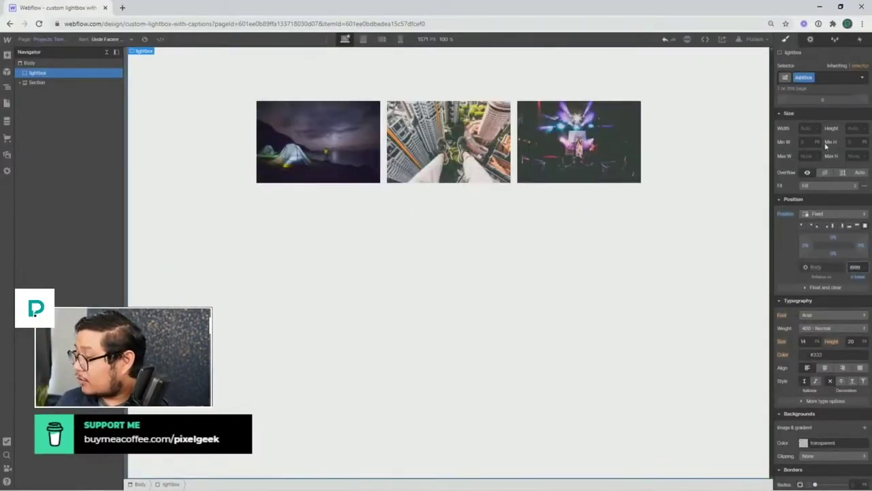
- Set the lightbox background to black (#000000) at 80% opacity
scroll(831, 436, down, 4)
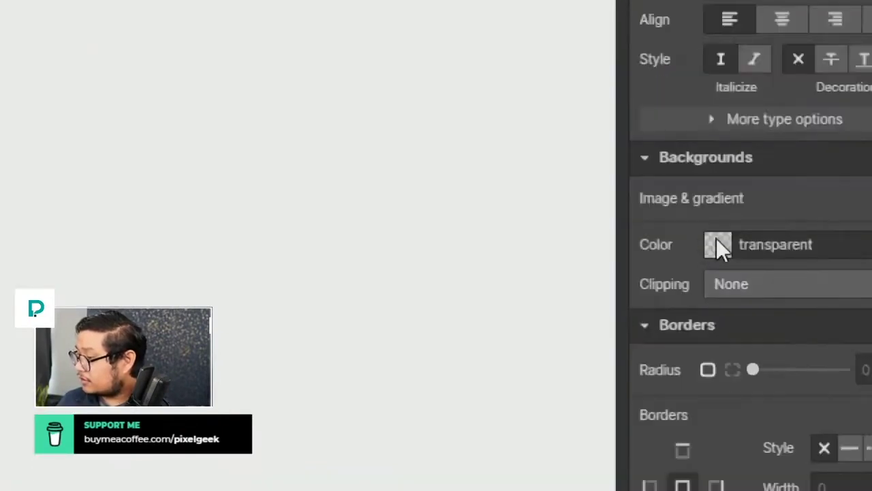
click(803, 278)
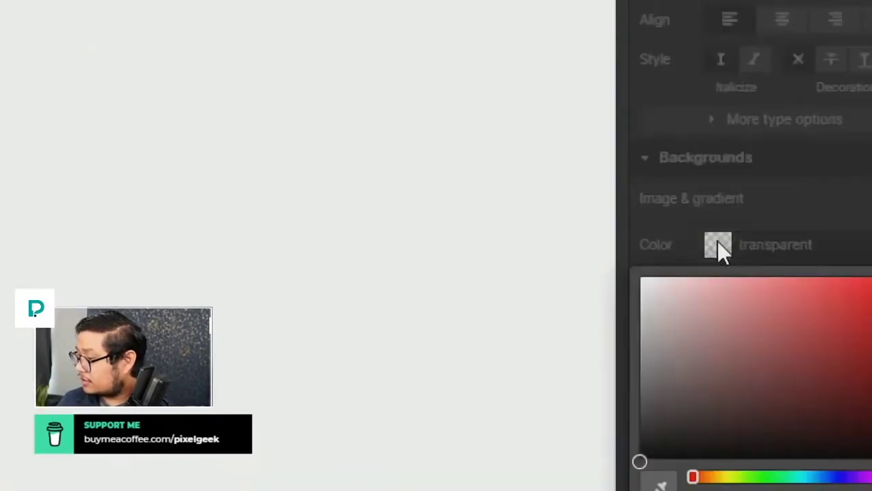
drag(681, 369, 561, 467)
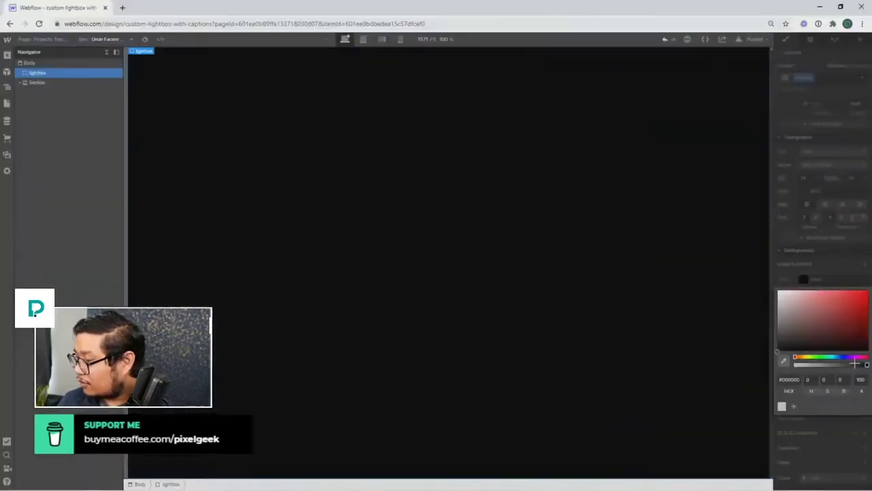
drag(864, 364, 853, 363)
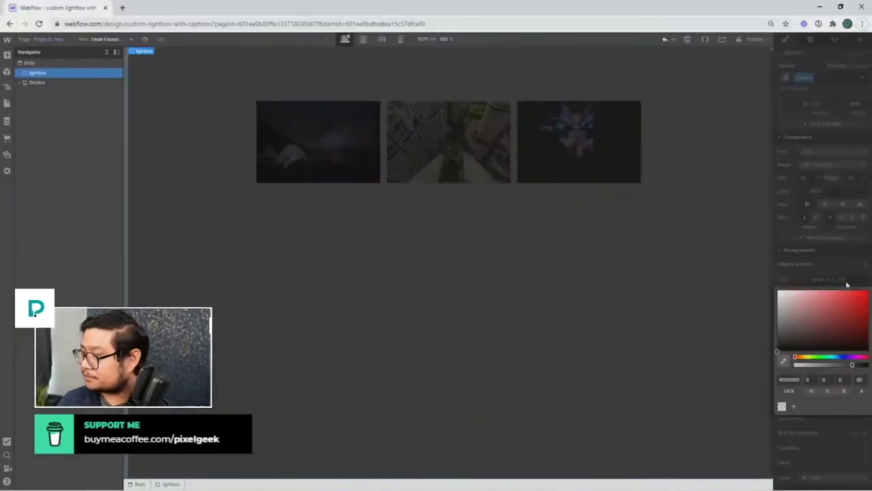
click(844, 257)
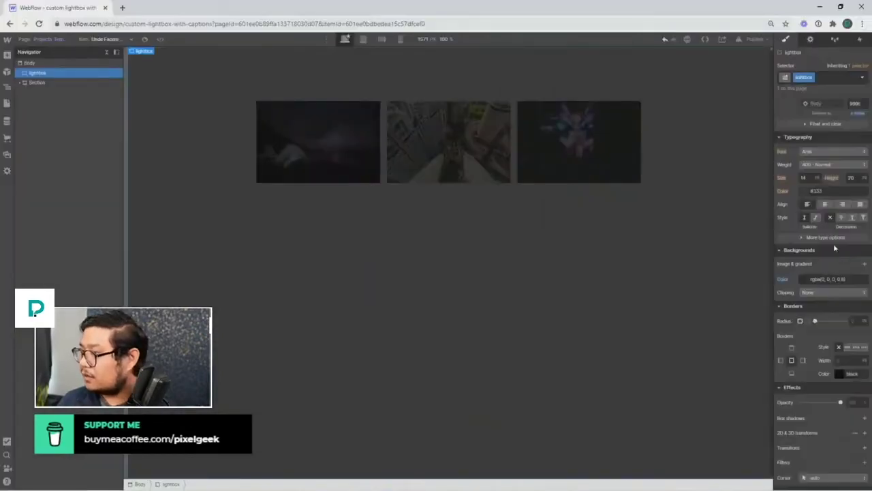
- Set the lightbox to a flex layout with vertical direction and both align and justify centered
scroll(836, 211, up, 5)
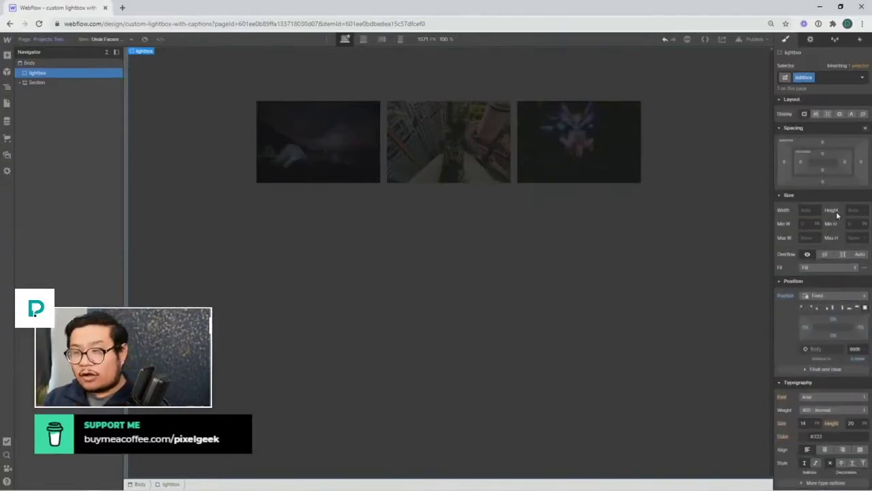
click(816, 113)
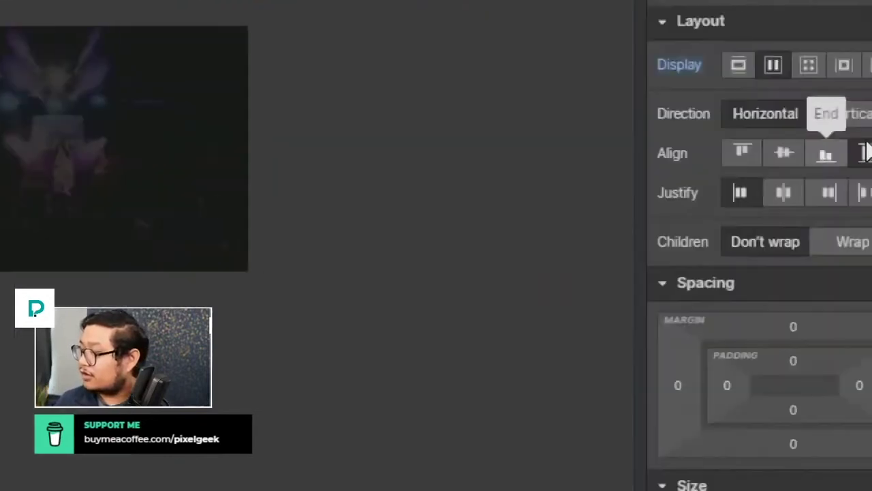
click(720, 154)
click(719, 186)
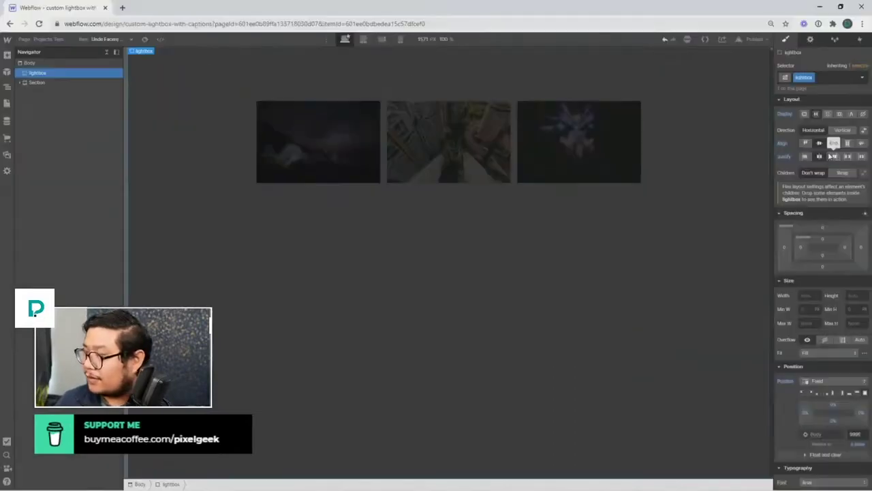
key(a)
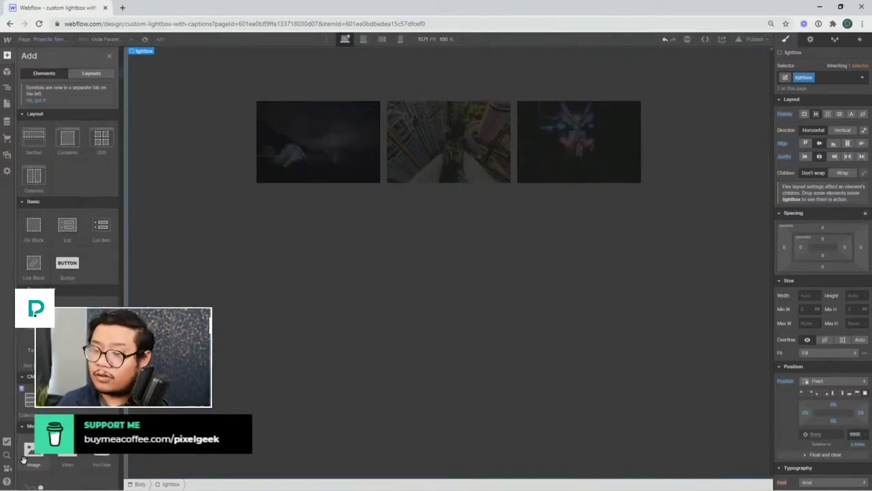
drag(33, 451, 499, 256)
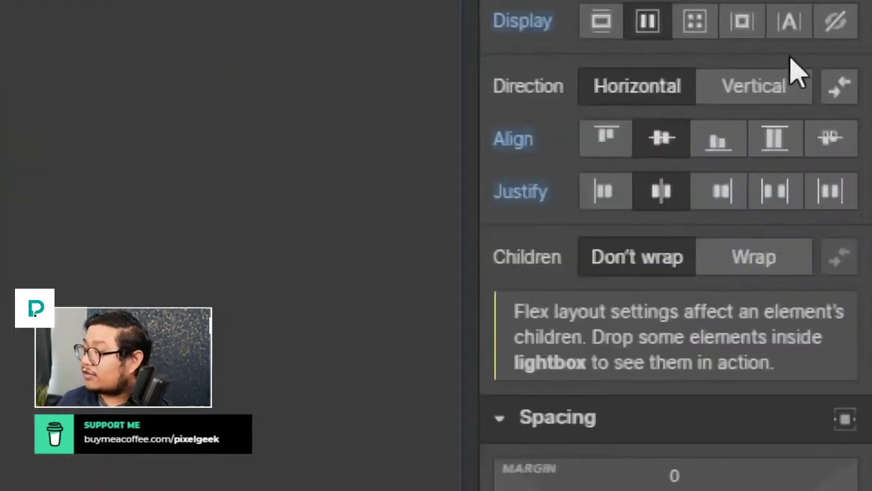
click(755, 95)
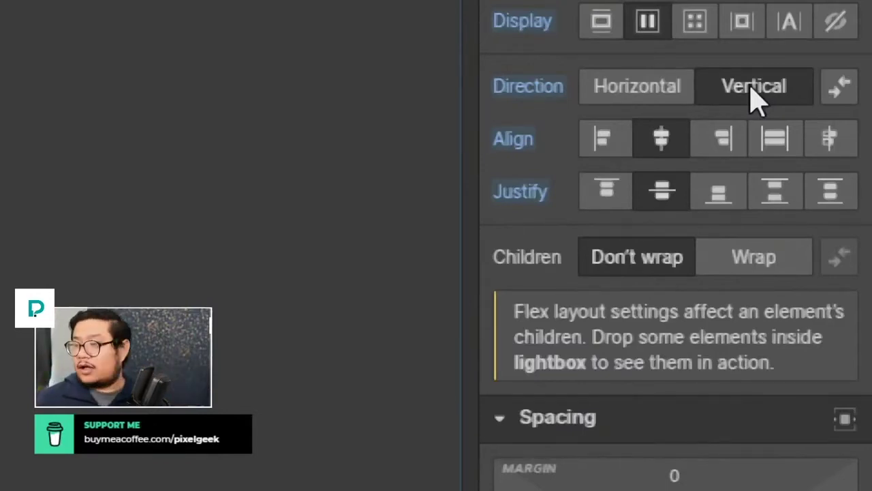
scroll(674, 245, up, 1)
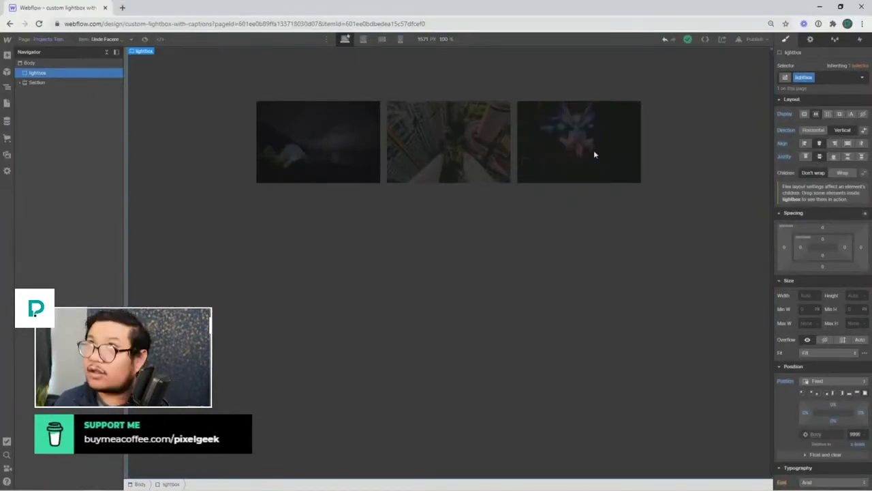
- Add an image element inside the lightbox and dismiss its image settings
key(a)
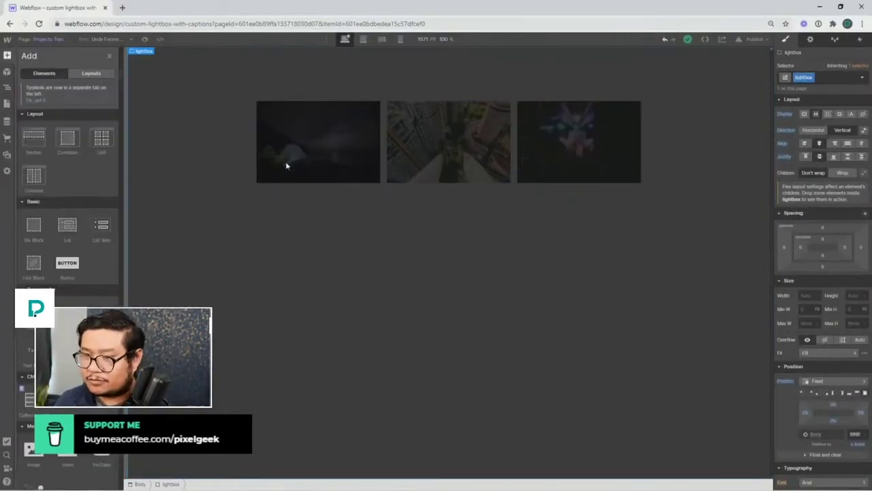
scroll(100, 265, down, 4)
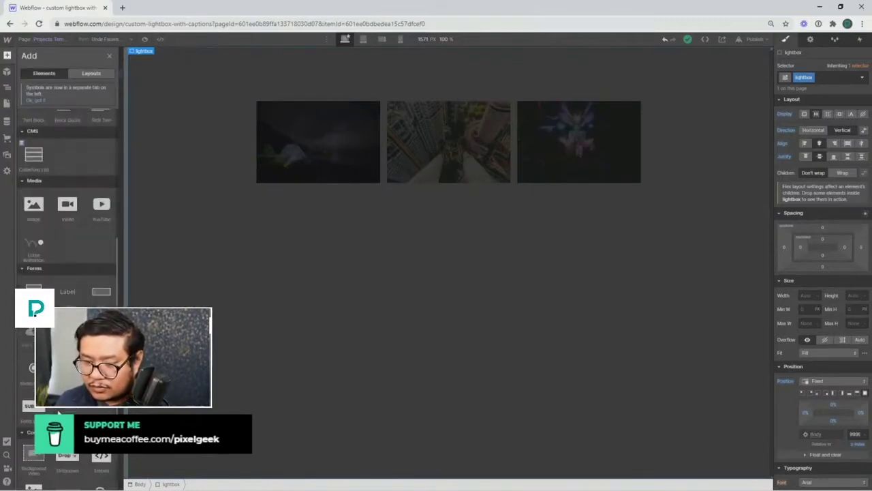
drag(33, 203, 373, 182)
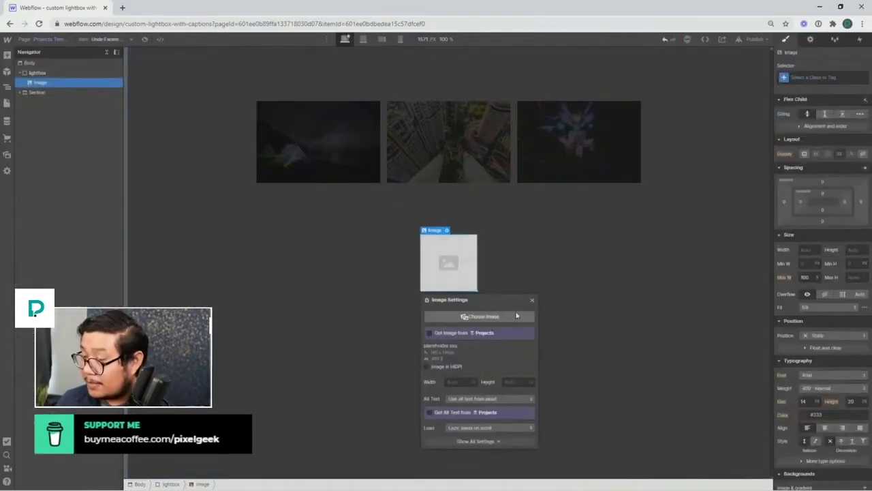
click(532, 299)
- Add a text block inside the lightbox, directly below the placeholder image
click(530, 318)
key(a)
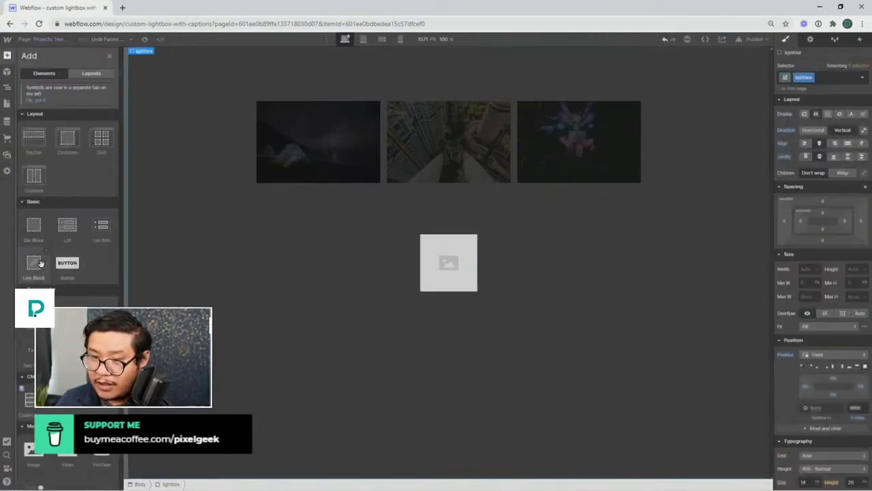
drag(34, 348, 443, 335)
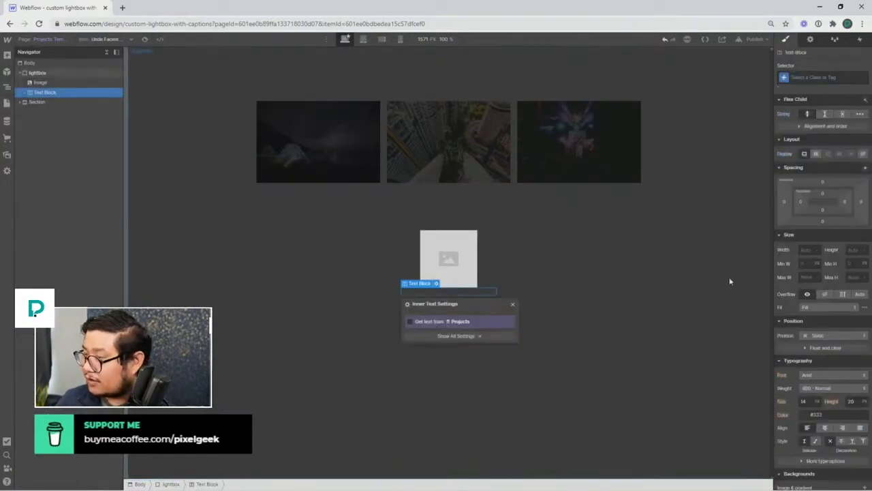
scroll(825, 382, down, 1)
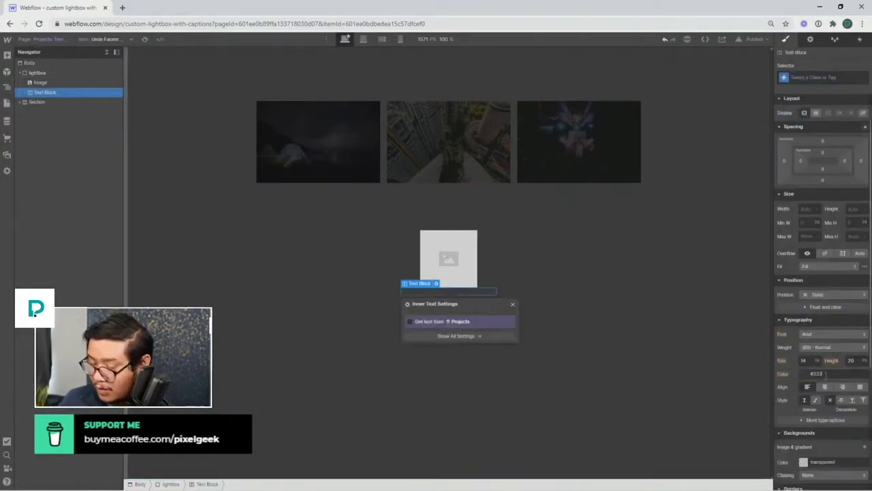
- Style the text block with white text, a 20 px font size, 1.3 line height and 32 px top and bottom margins
click(826, 373)
text(white)
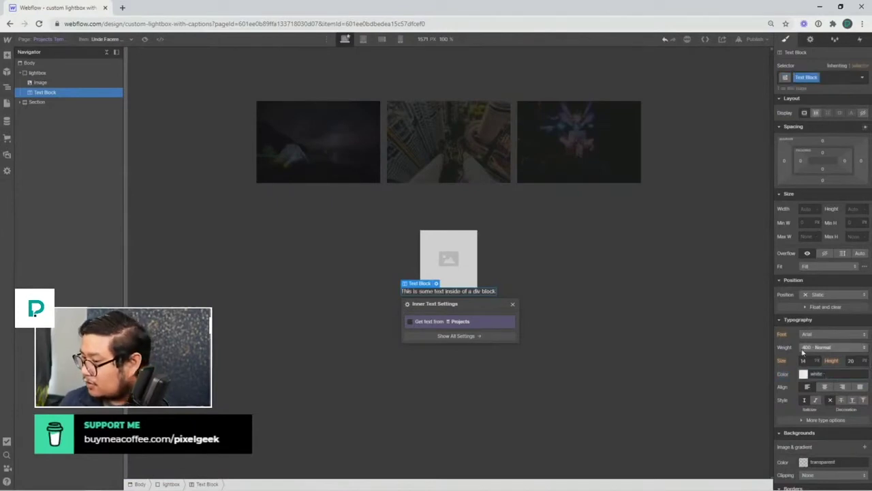
scroll(802, 357, down, 1)
scroll(825, 310, up, 2)
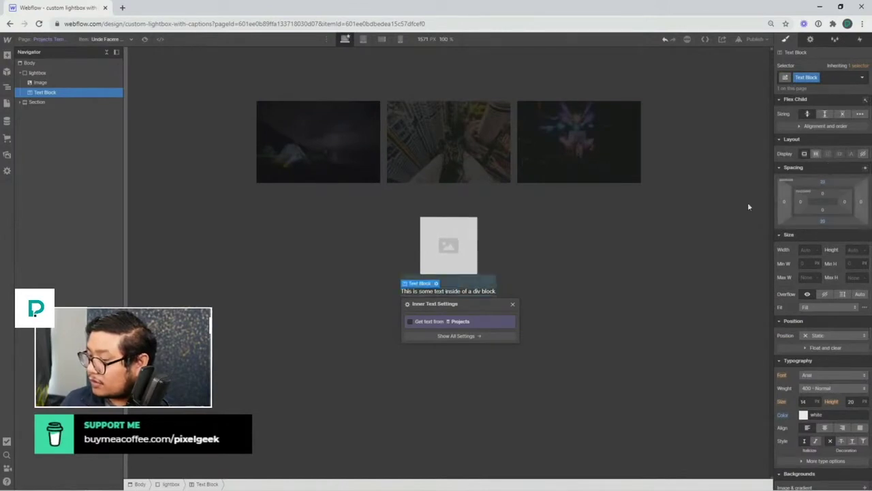
text(20)
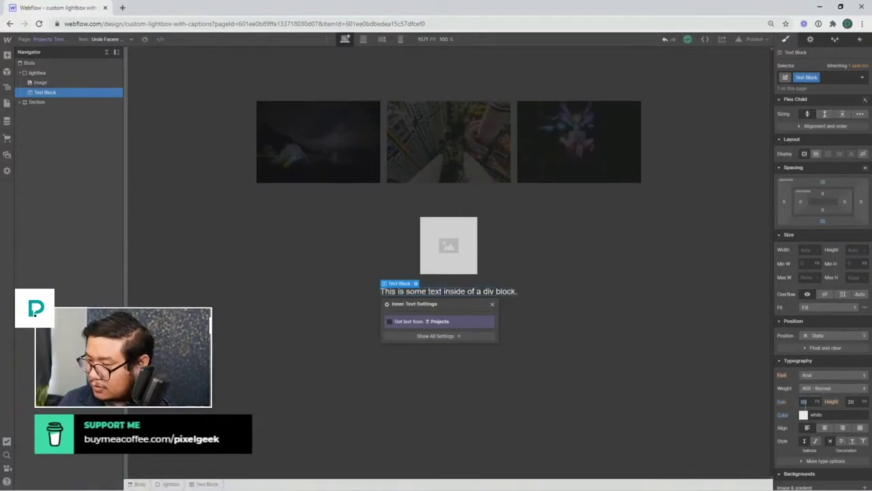
key(Tab)
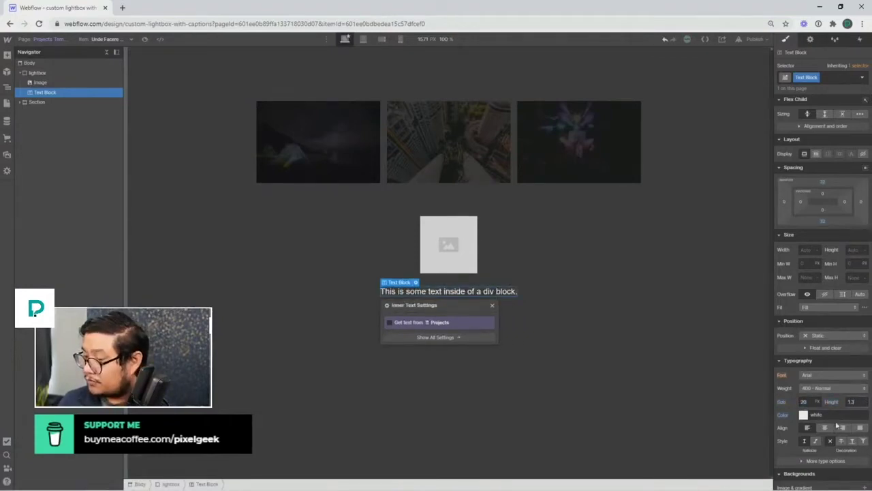
- Delete the words of the text block's placeholder sentence and rename its class to "lightbox caption"
double_click(490, 293)
key(BackSpace)
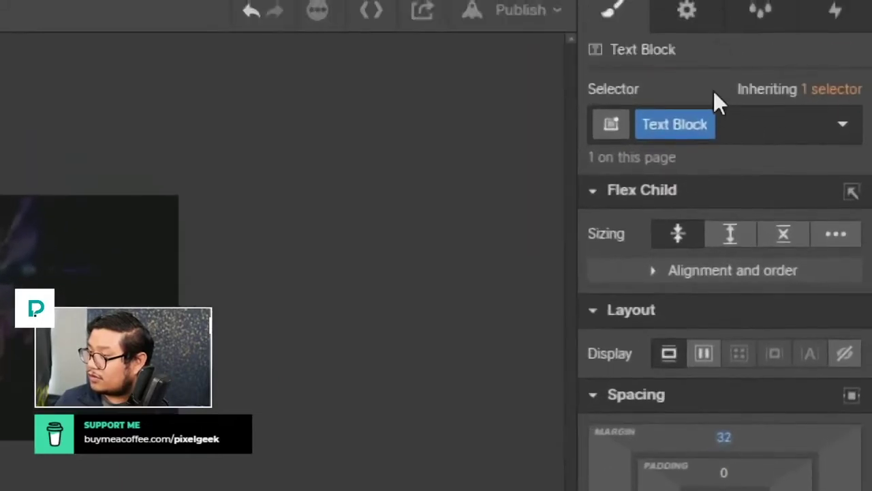
double_click(693, 124)
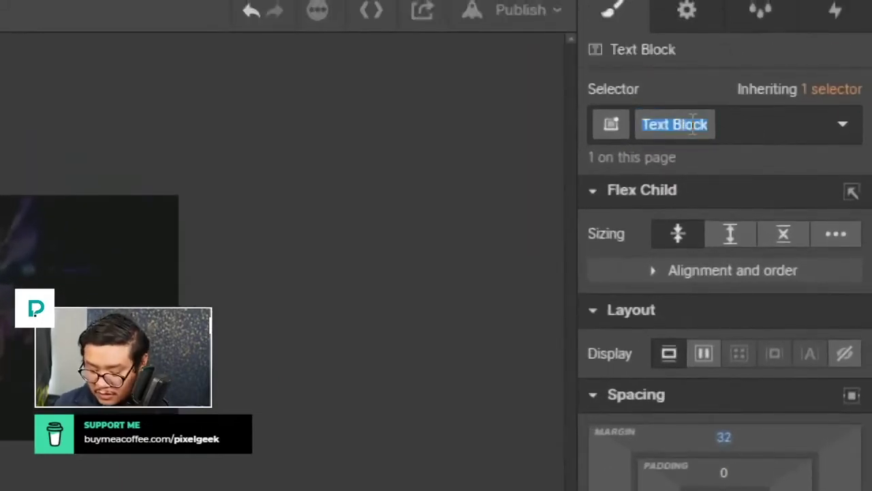
text(lightbox ca)
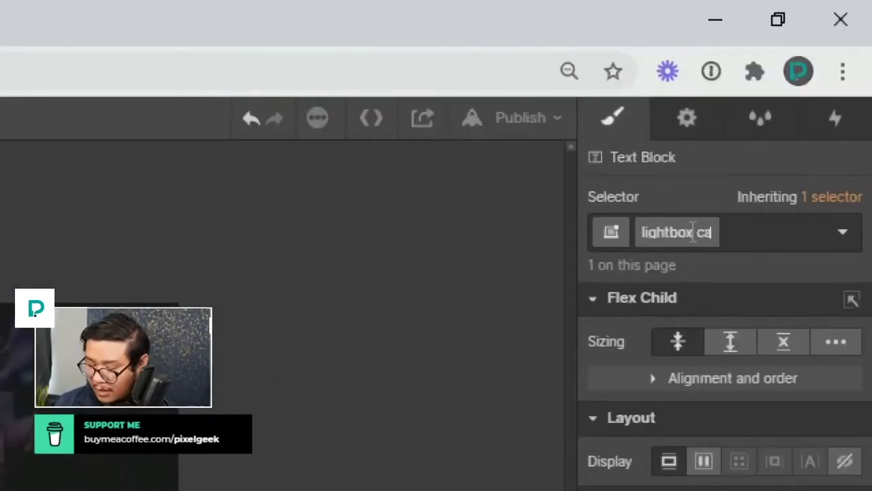
text(ption)
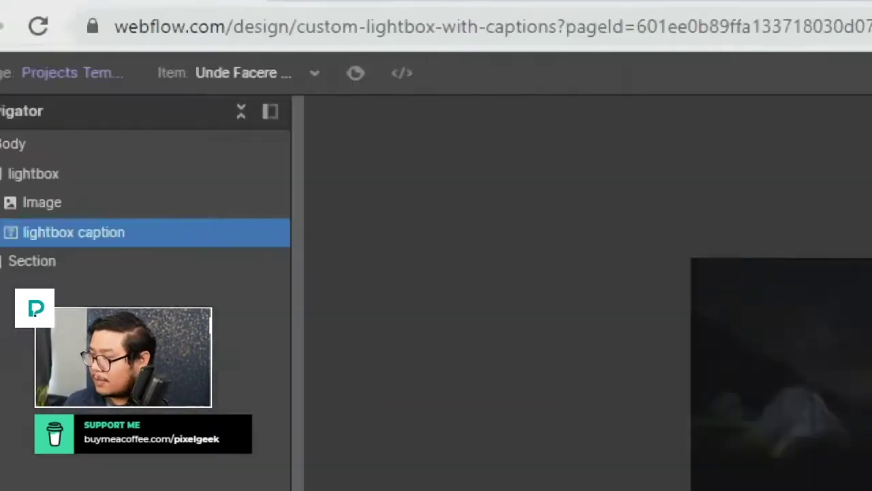
key(Escape)
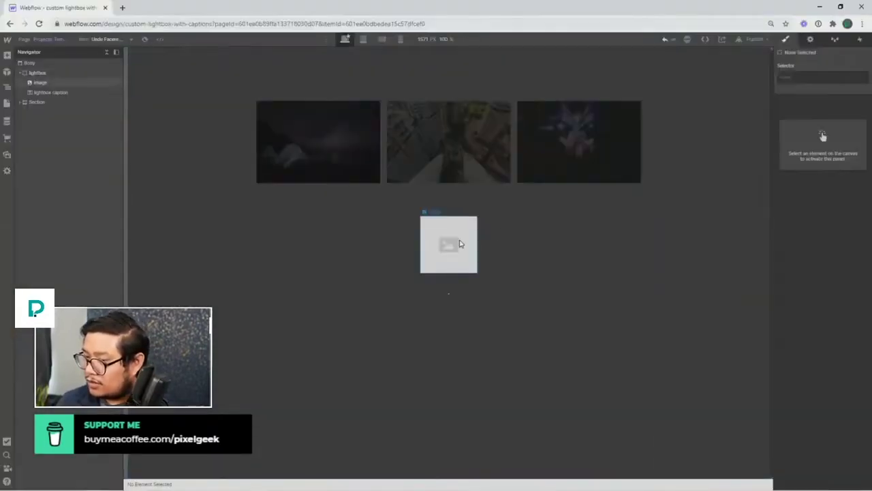
- Try giving the lightbox's placeholder image the class "lightbox image", and revert it
click(468, 243)
click(803, 77)
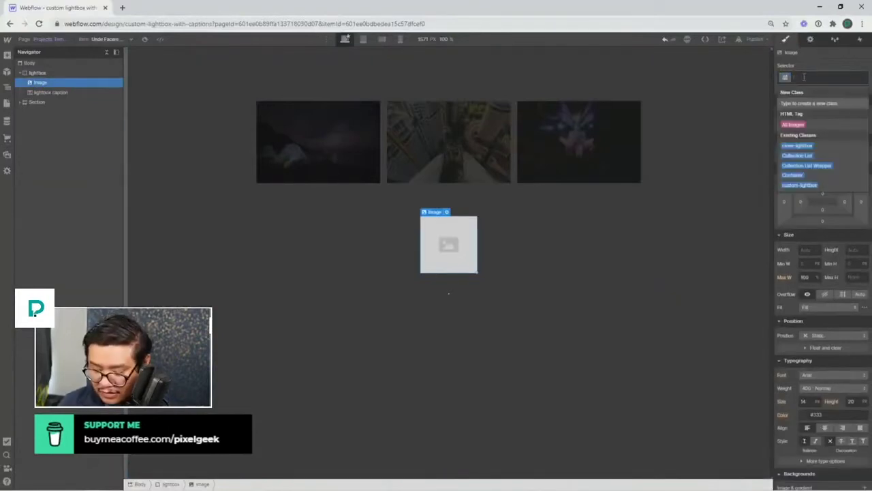
text(lightbox image)
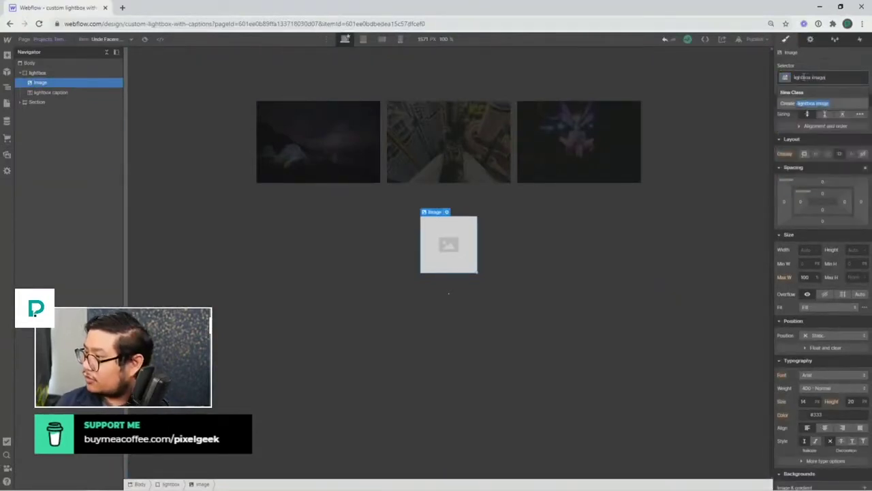
key(Return)
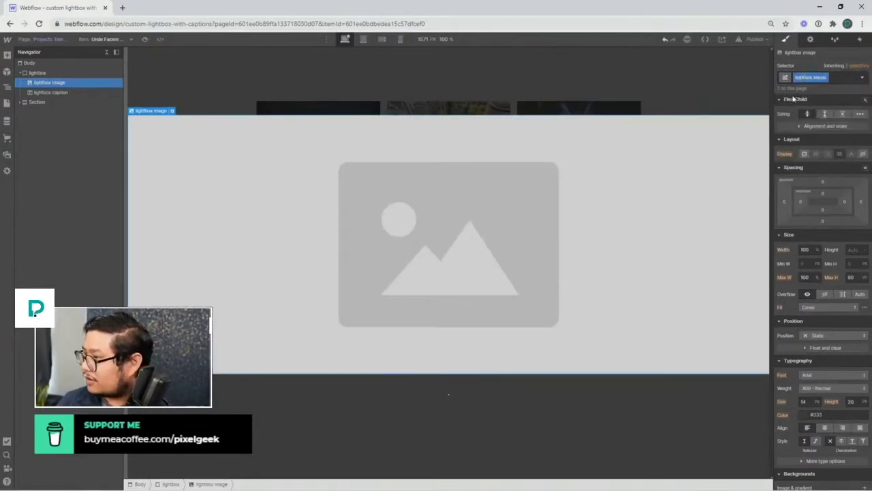
key(BackSpace)
- Create the class "lightbox img" for the lightbox's placeholder image
click(804, 76)
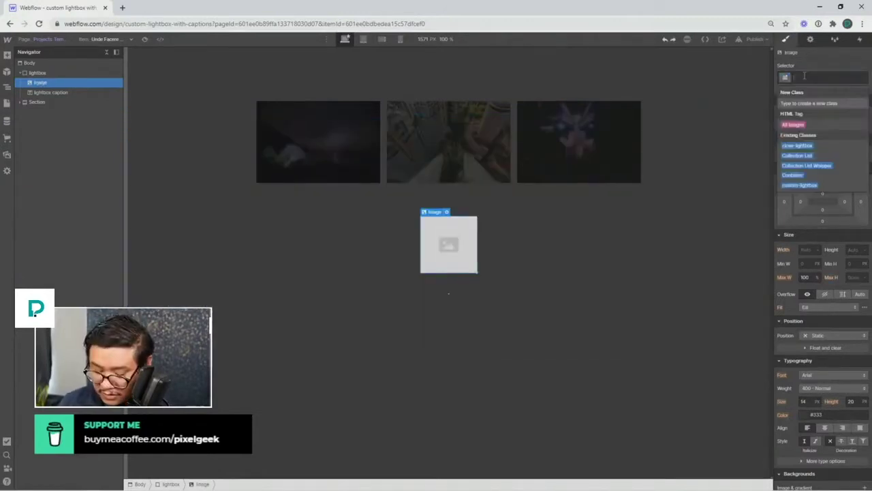
text(lightbox img)
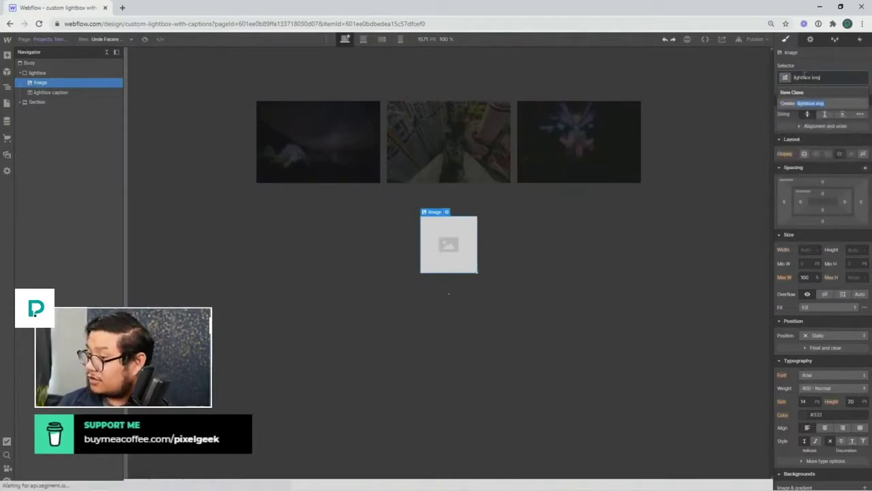
key(Return)
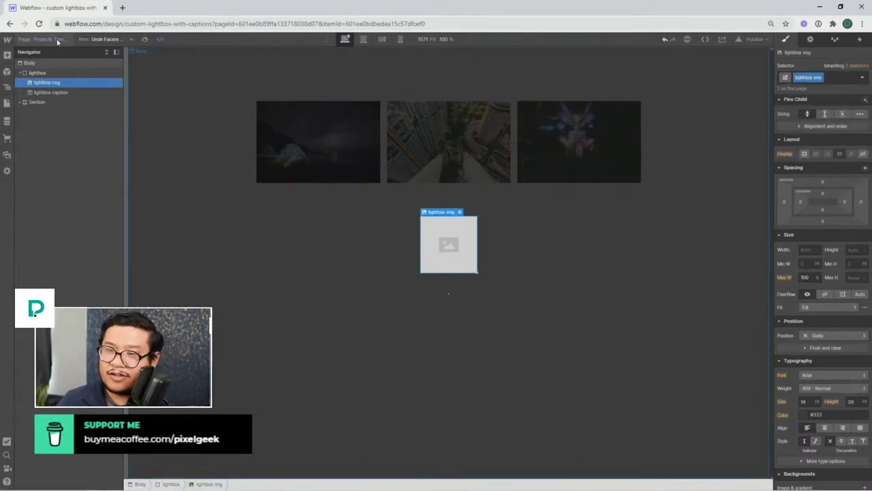
- Add a Collection List inside the lightbox, connect it to the photos source and dismiss its settings
click(48, 75)
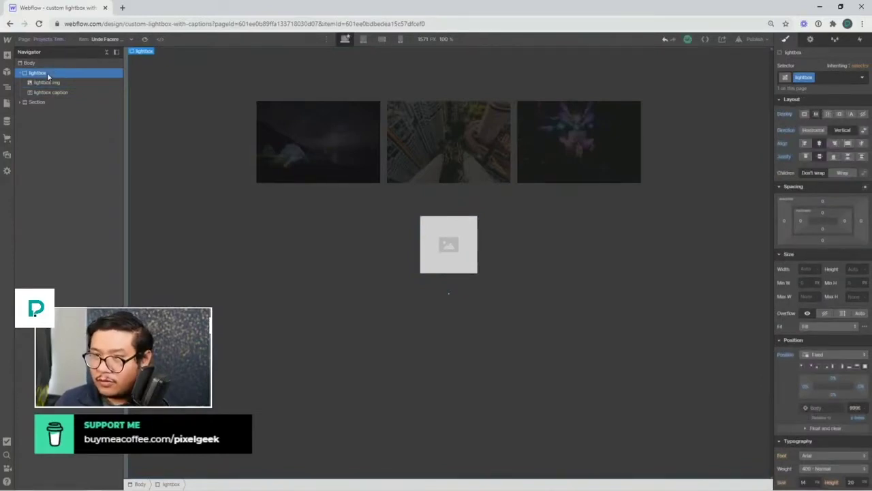
key(ctrl+e)
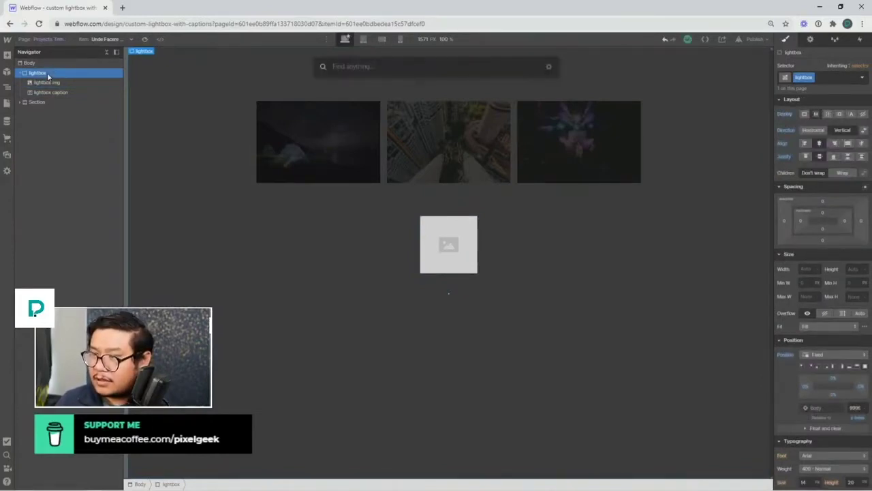
text(col)
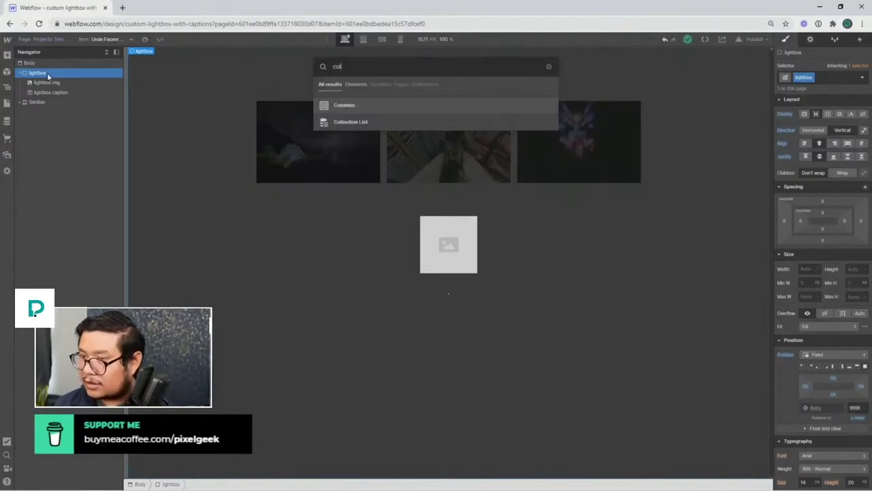
key(Down)
key(Return)
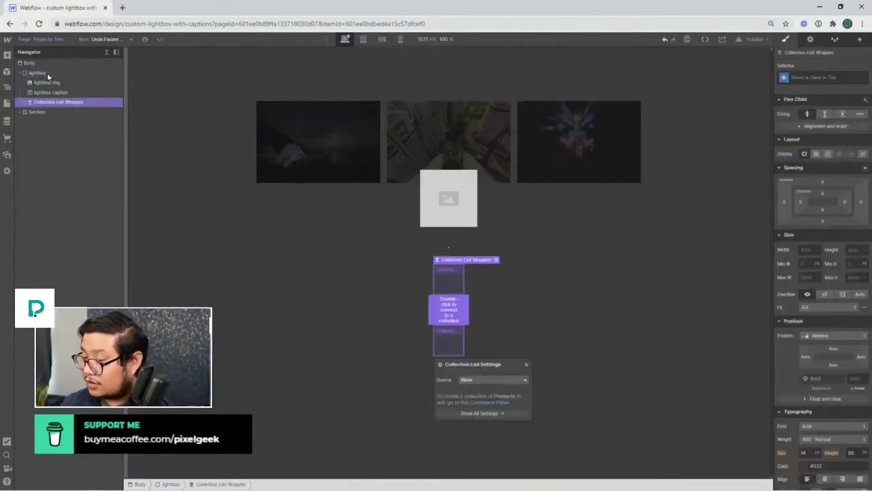
click(477, 378)
click(480, 406)
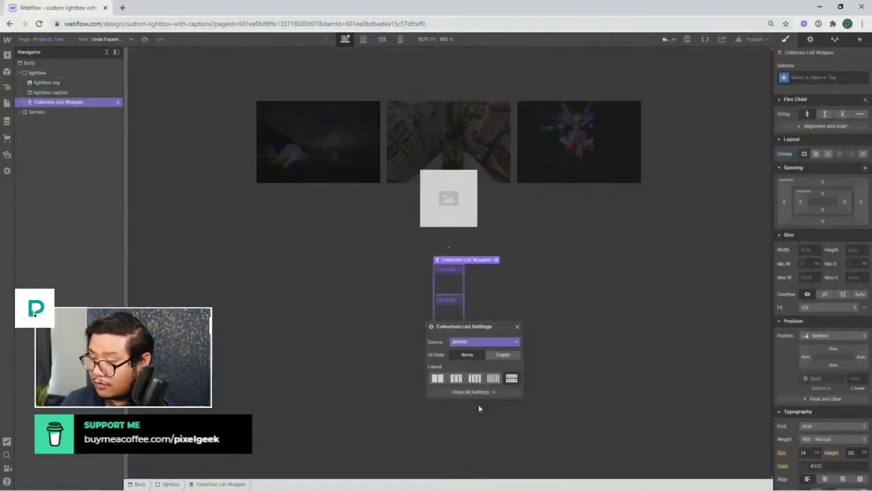
click(526, 366)
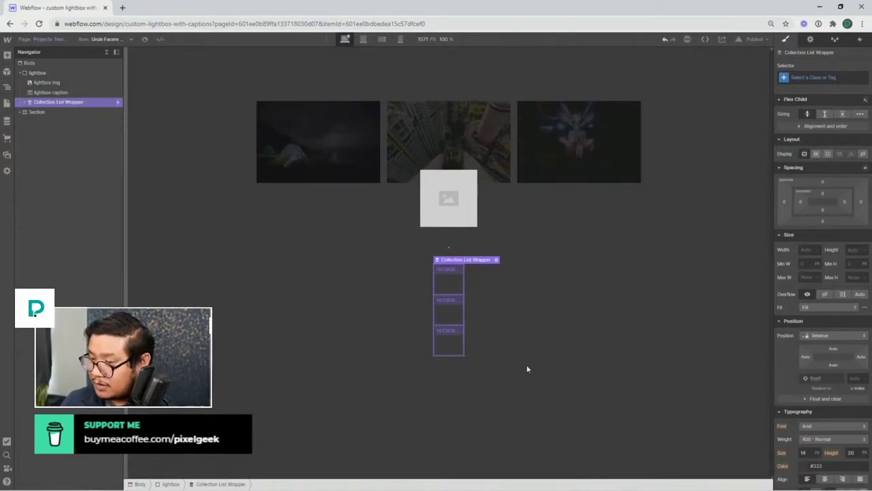
- Set the Collection List inside the new wrapper to a horizontal flex layout
click(23, 102)
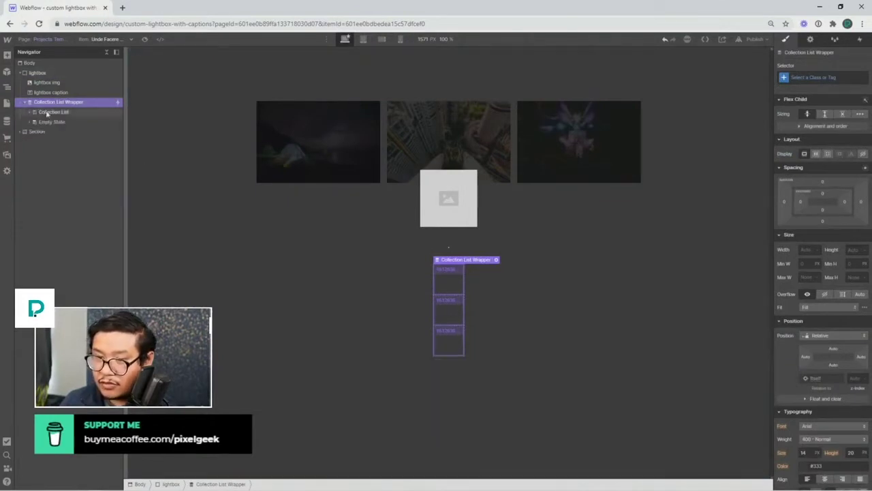
click(41, 111)
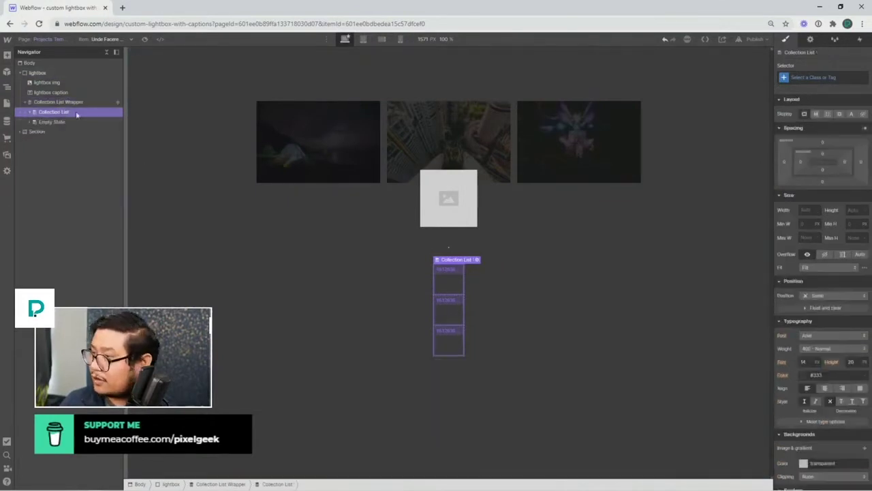
click(816, 115)
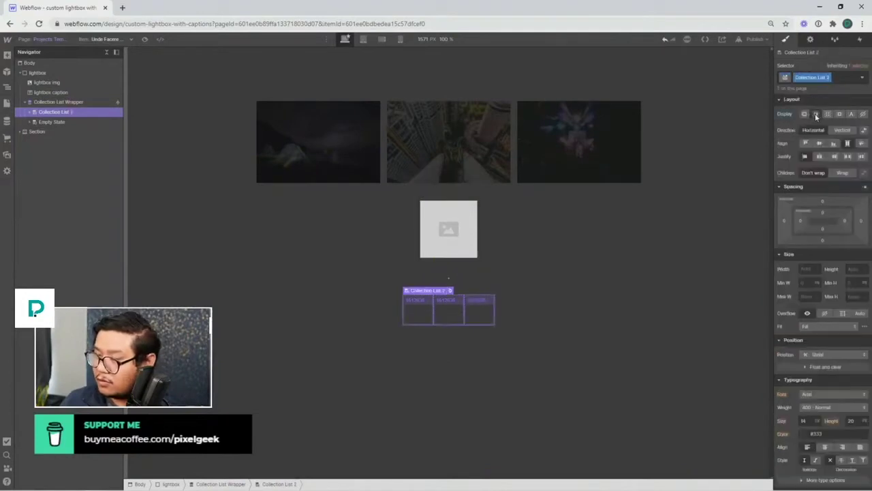
- Add a Link Block inside the lightbox's collection item and dismiss its link settings
click(417, 316)
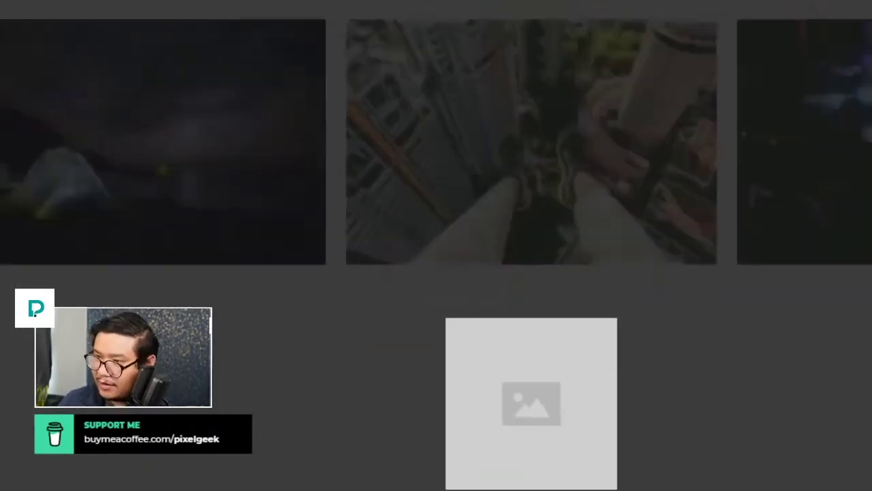
key(ctrl+e)
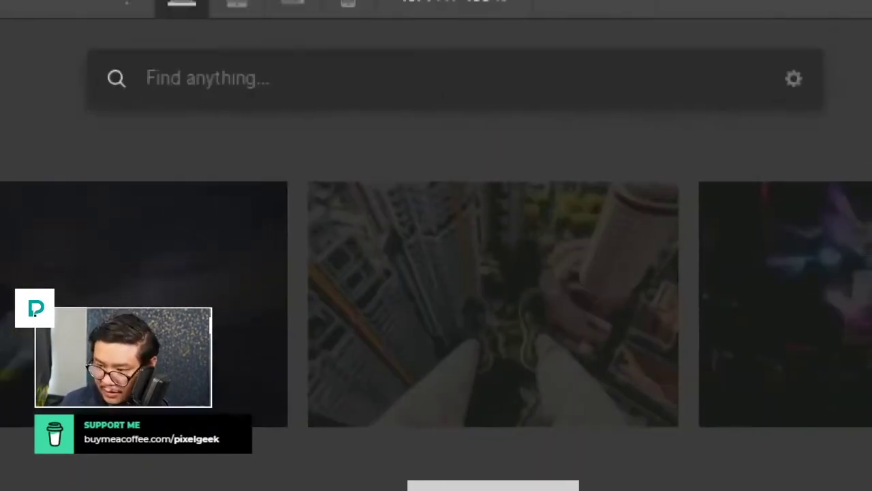
text(link)
key(Return)
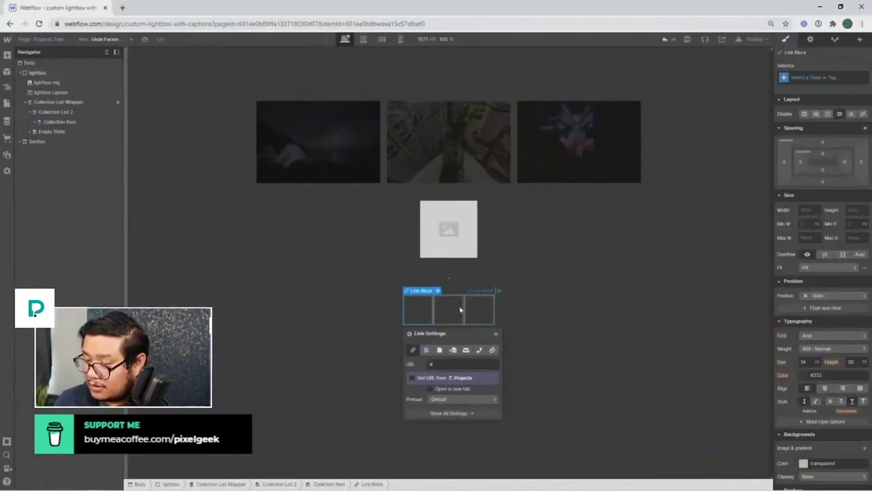
click(496, 335)
- Add an image inside the Link Block, bind it to the photos field from Projects and dismiss its settings
click(416, 309)
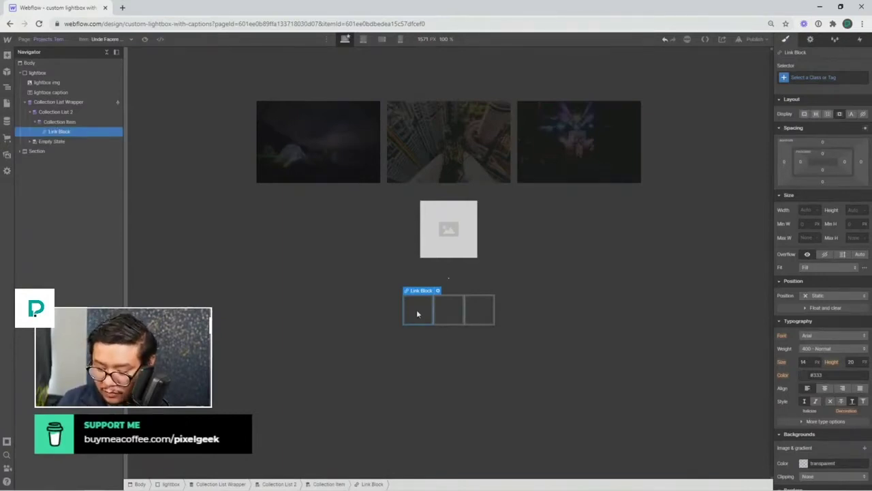
key(ctrl+e)
text(image)
key(Return)
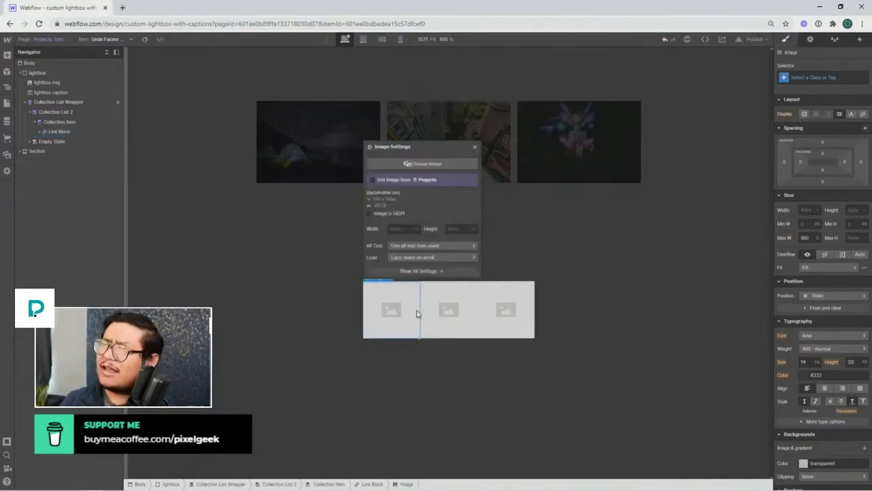
click(399, 180)
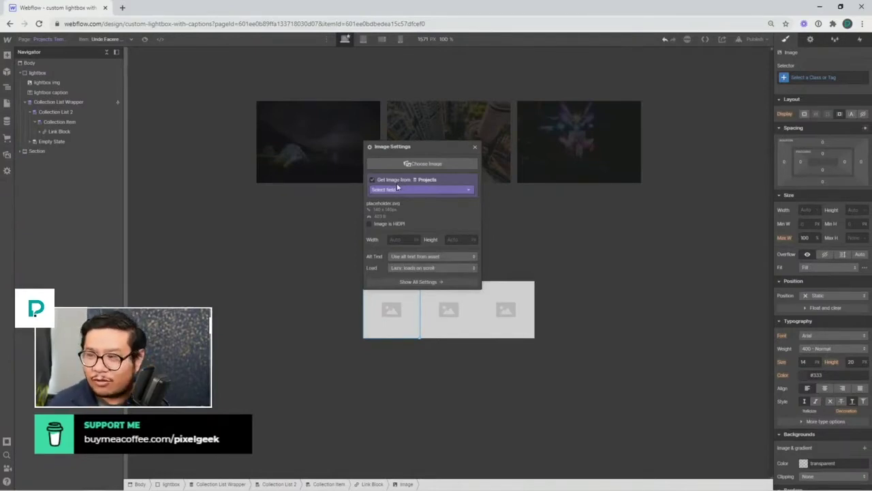
click(393, 179)
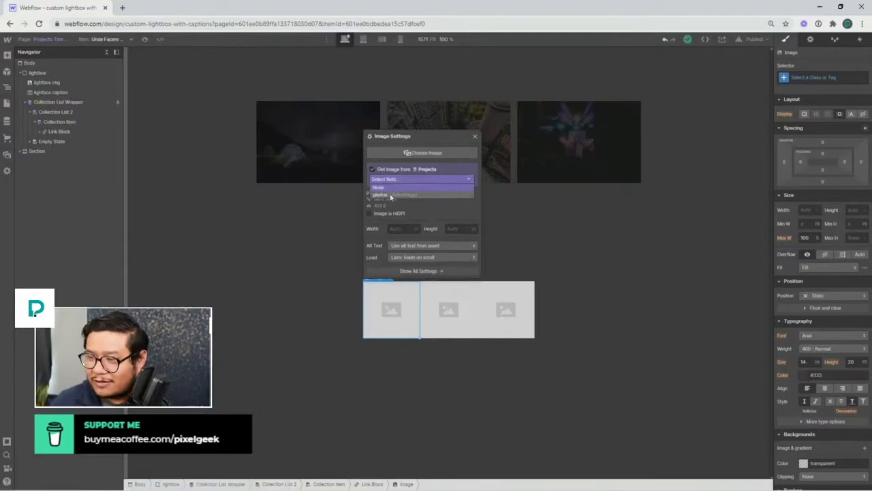
click(391, 195)
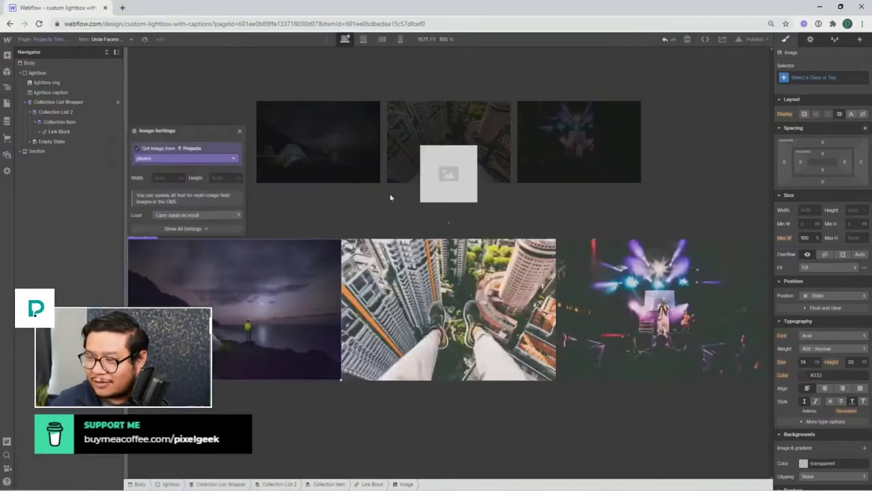
click(239, 130)
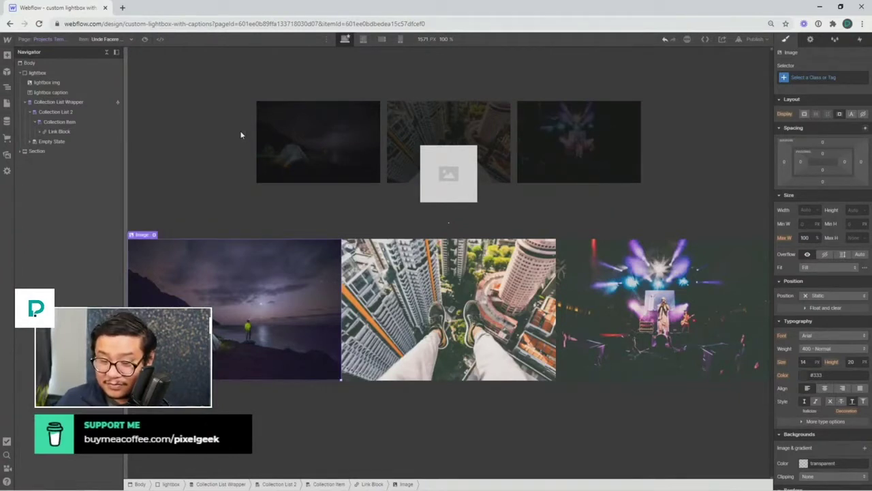
- Give the image inside the lightbox's Link Block the class "photo thumbnail"
click(76, 113)
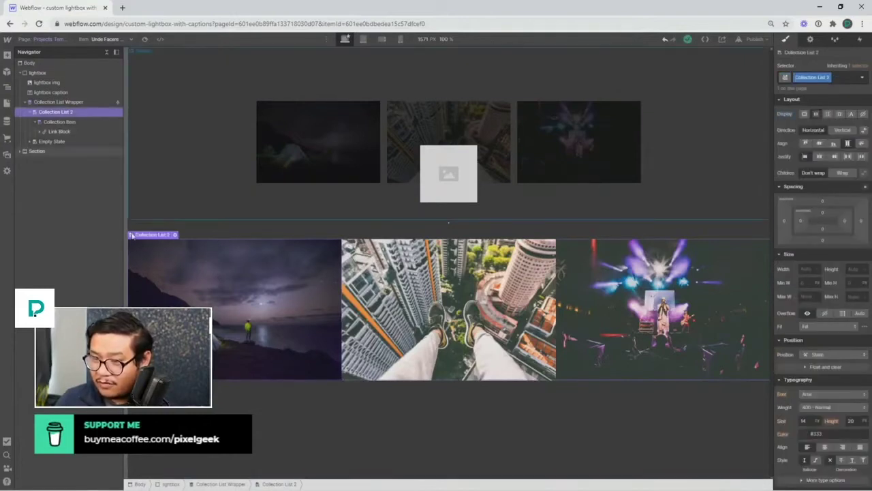
click(177, 272)
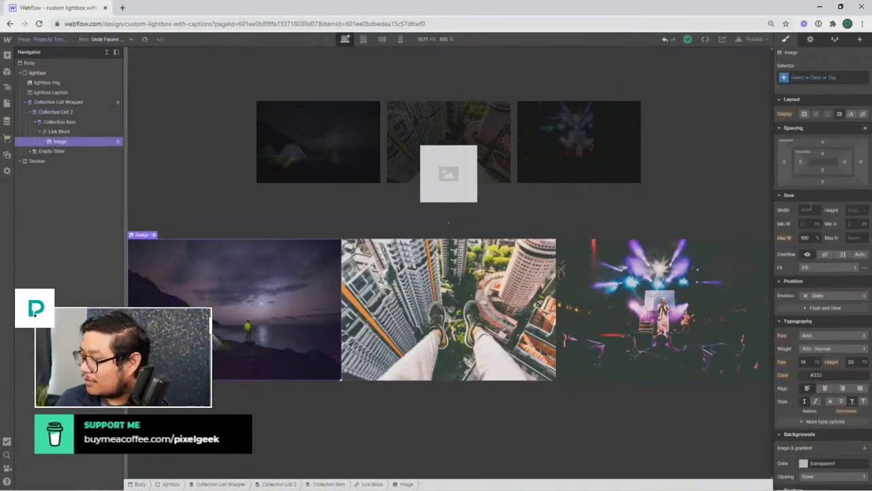
click(806, 77)
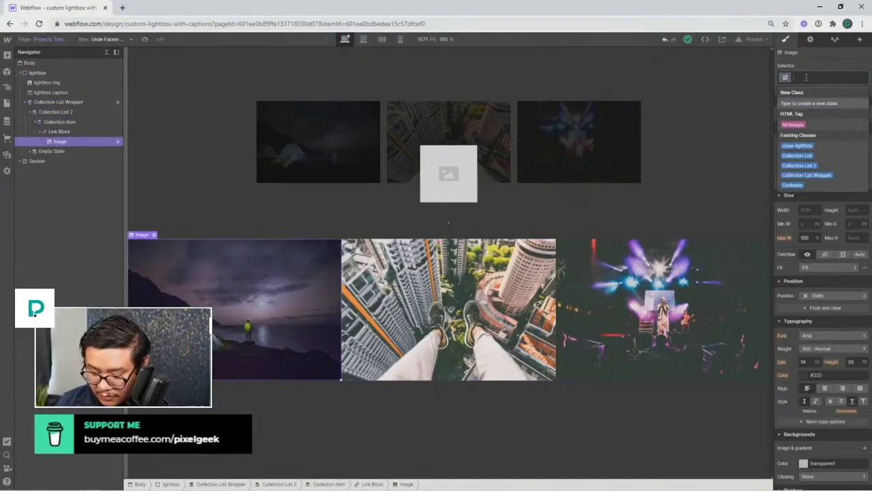
text(photo)
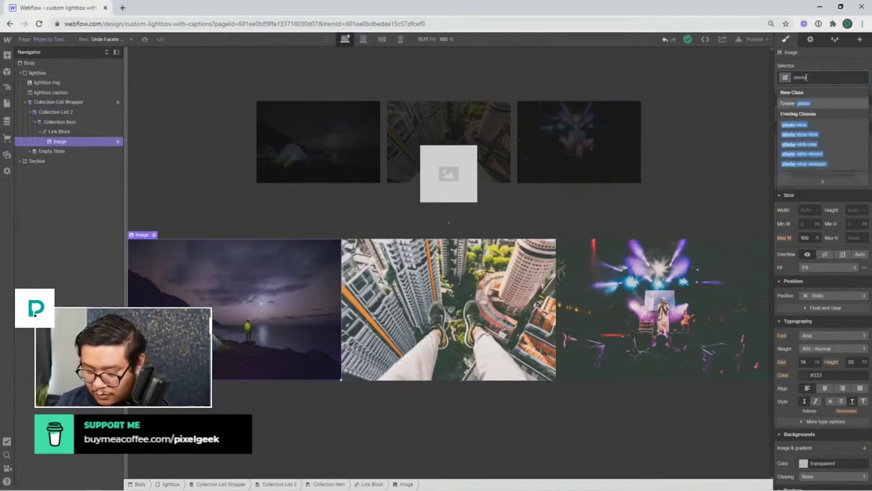
text(-thumbnail)
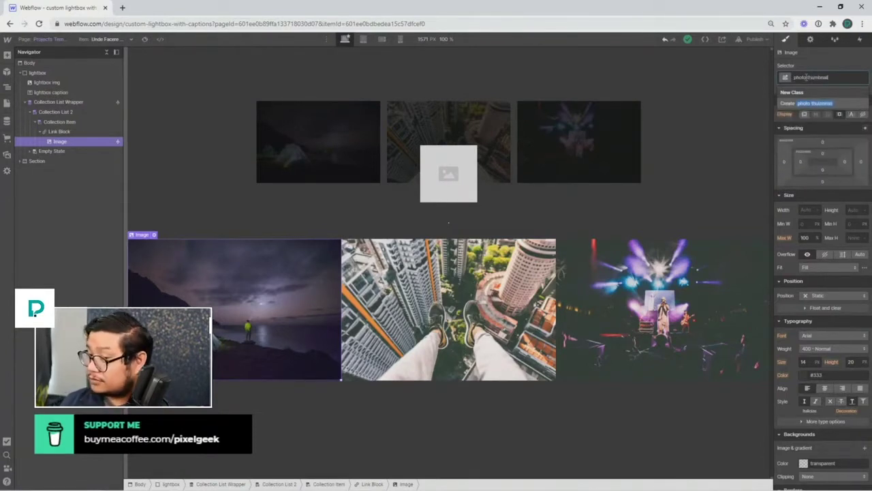
key(Return)
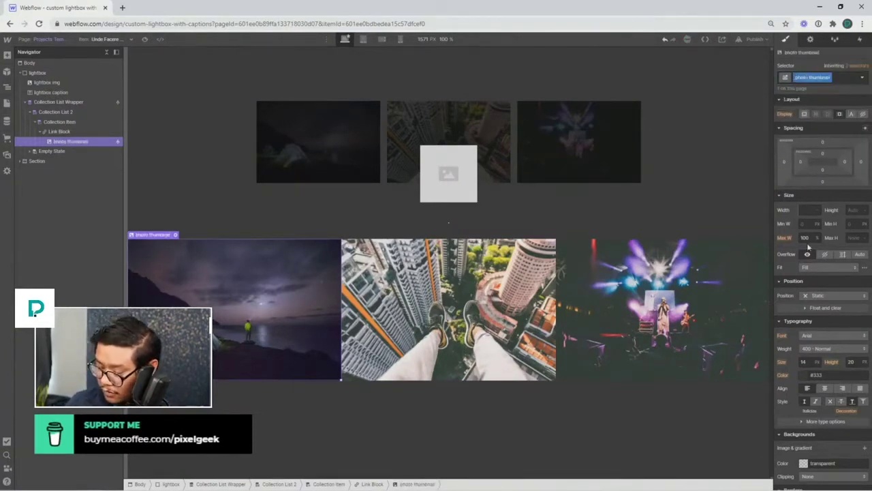
- Set the photo thumbnail's width and height to 100 px each
text(100)
key(Tab)
text(100)
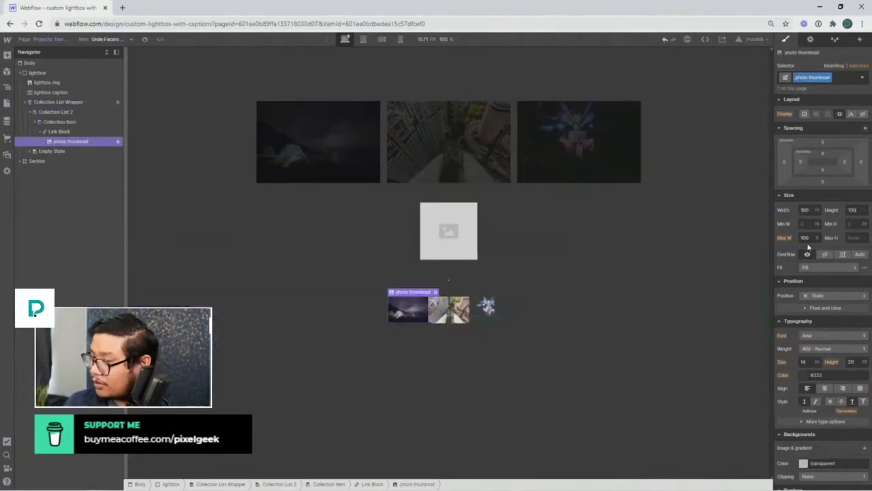
key(Return)
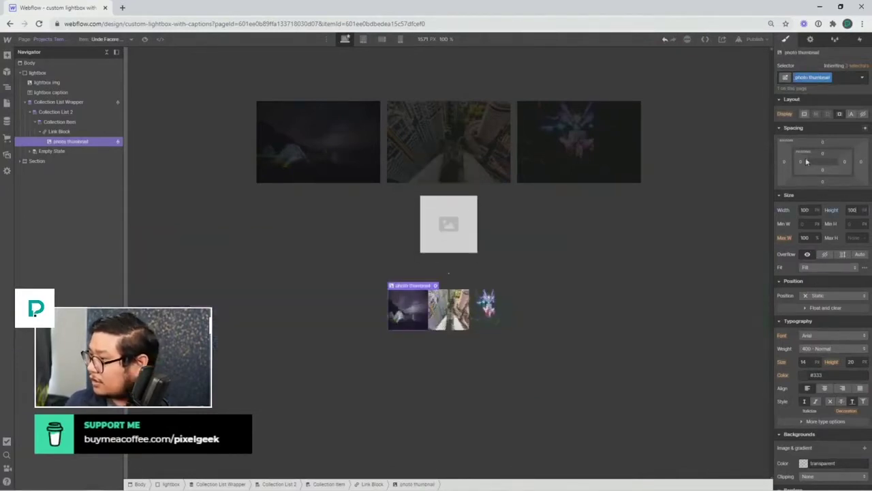
- Add equal left and right margins to the photo thumbnail and set its fit to Cover
drag(786, 158, 777, 159)
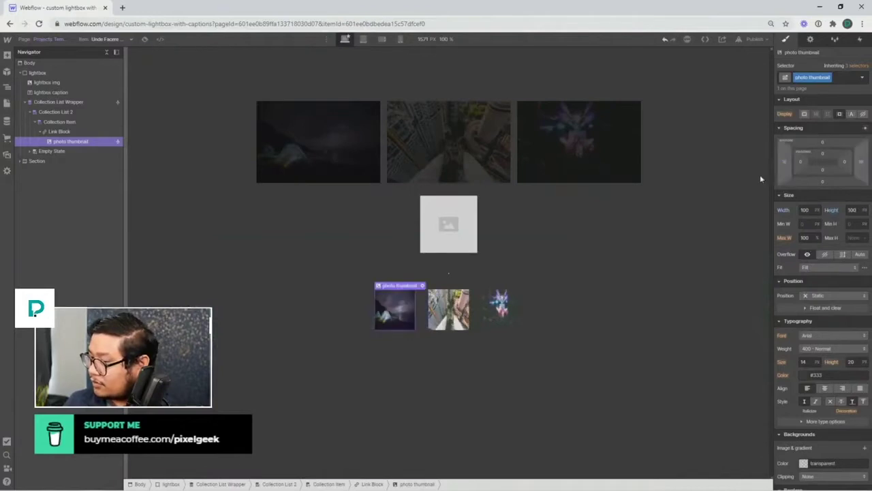
click(826, 269)
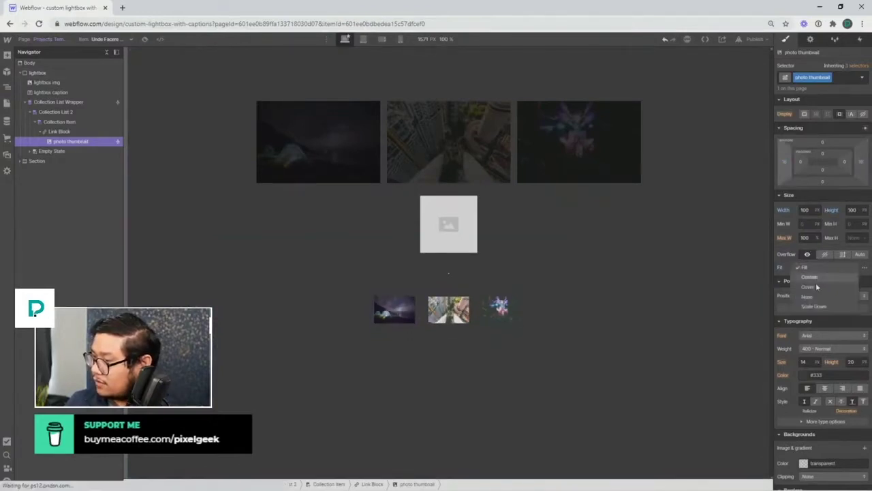
click(817, 287)
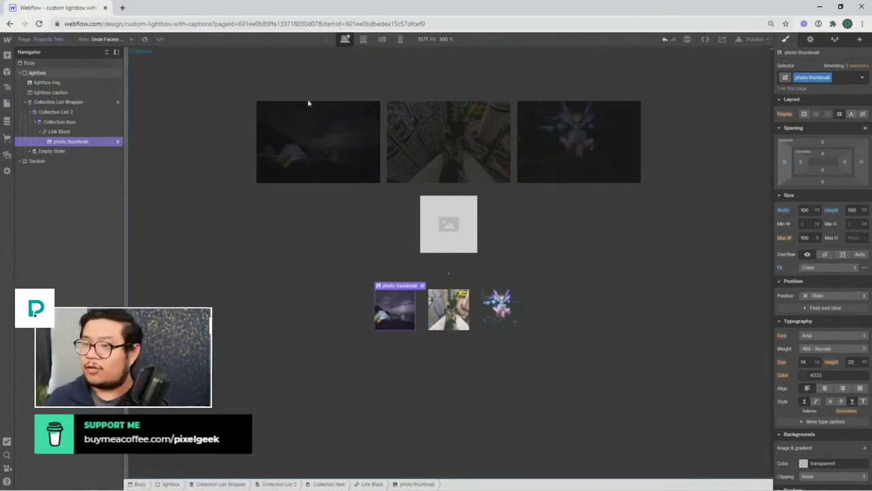
- Hide the lightbox to view the gallery photos, and restore its flex display to inspect the lightbox image and caption
click(352, 98)
click(862, 113)
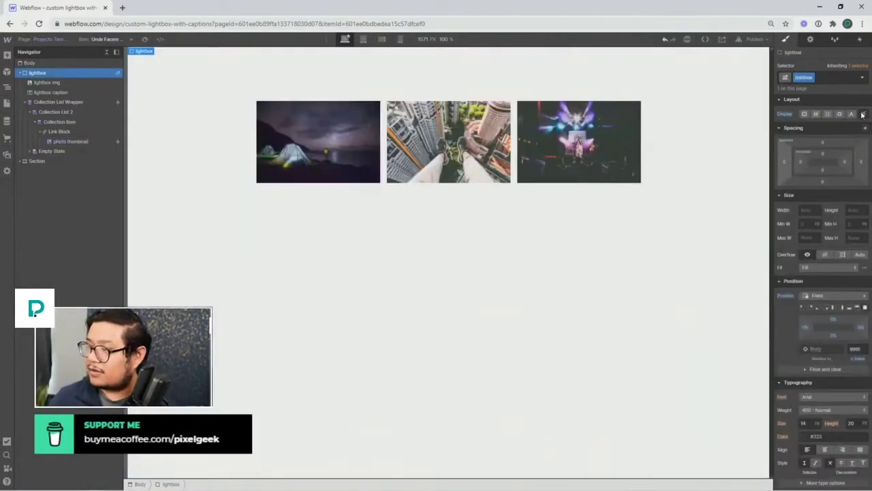
click(332, 145)
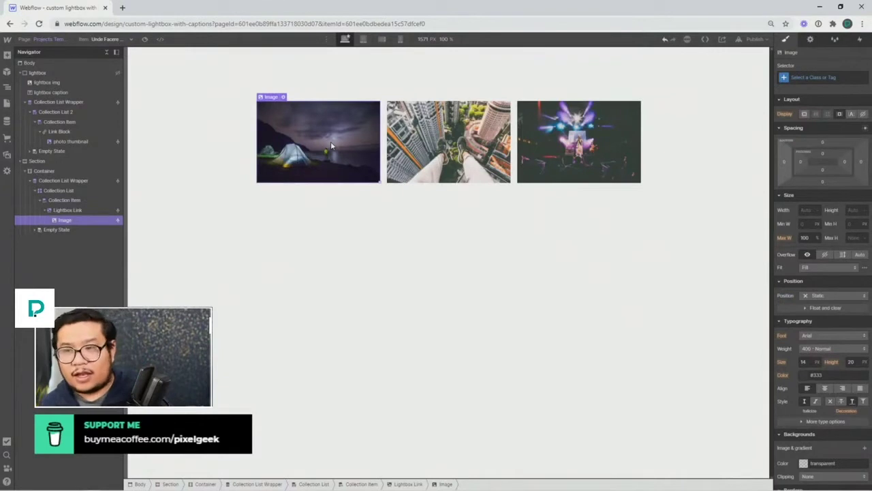
click(45, 75)
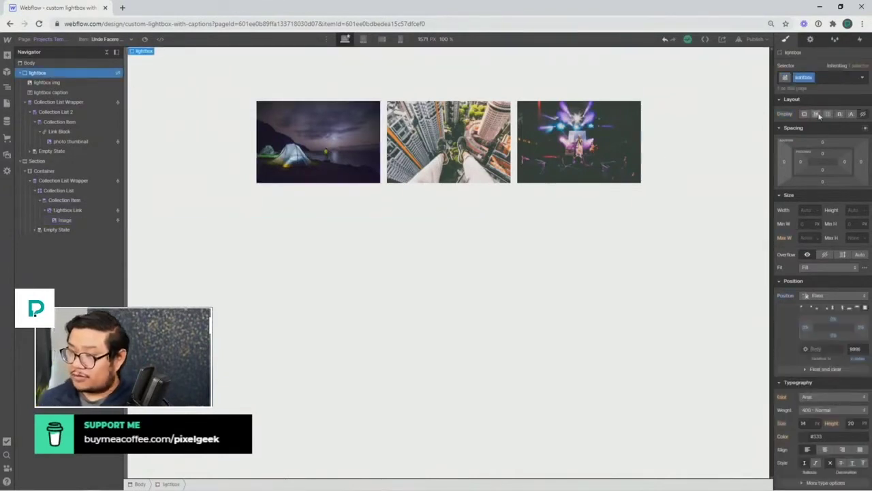
click(816, 115)
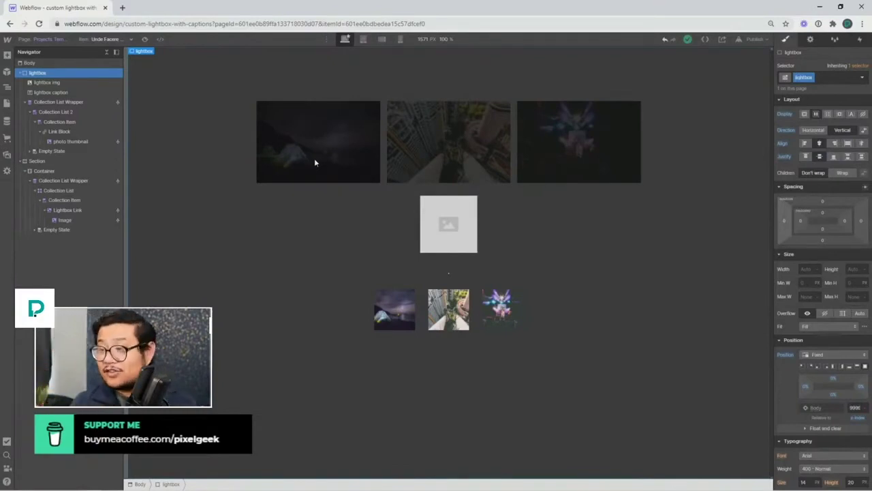
click(425, 228)
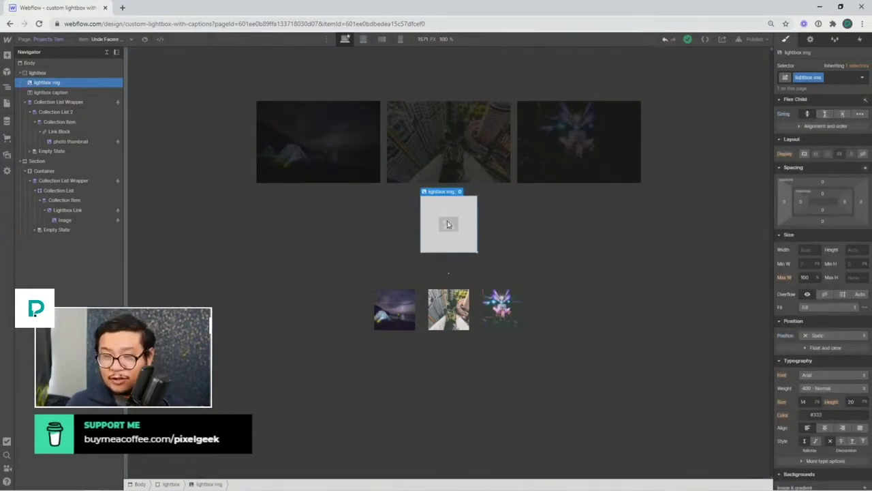
click(449, 273)
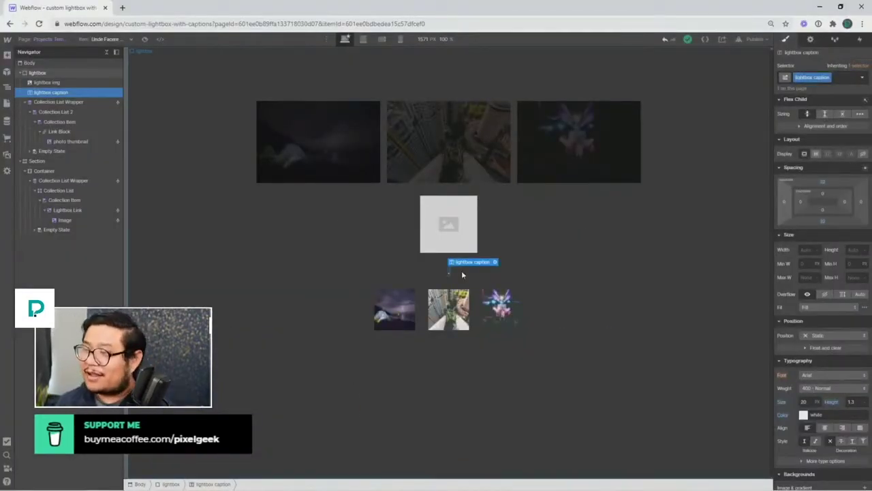
- Hide the lightbox and delete the Lightbox Link from the gallery's collection item, keeping its image directly in the item
click(167, 173)
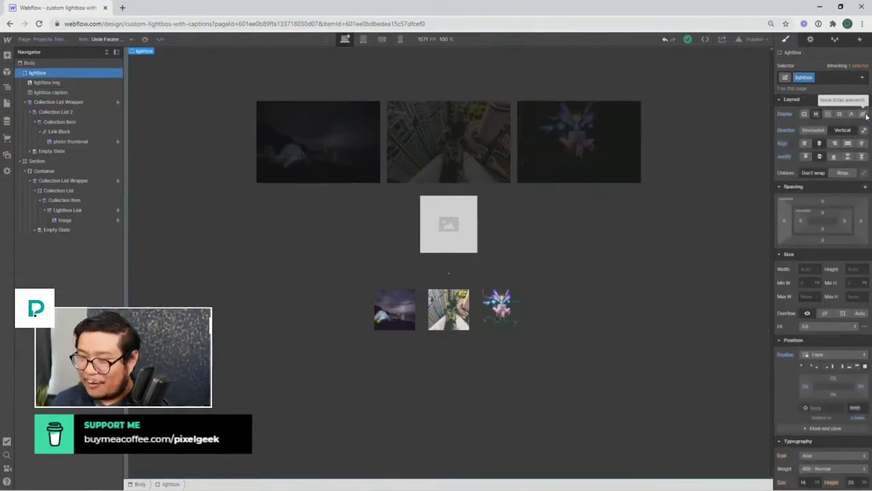
click(864, 115)
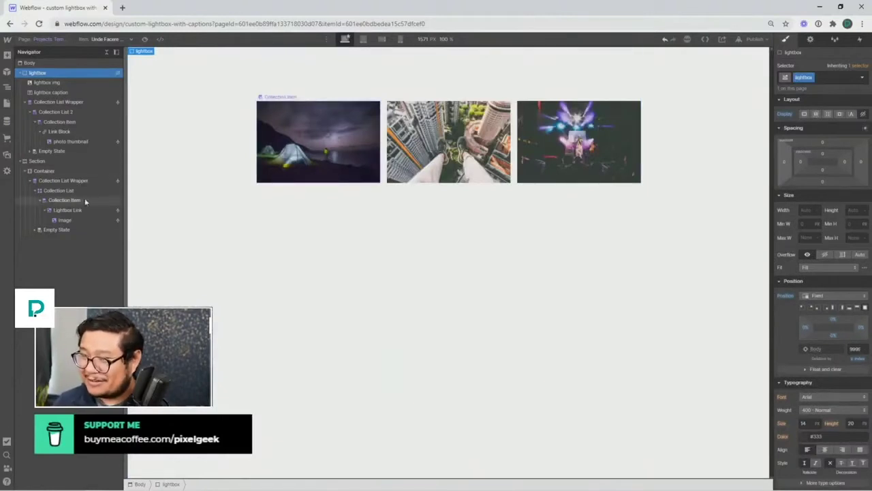
click(71, 211)
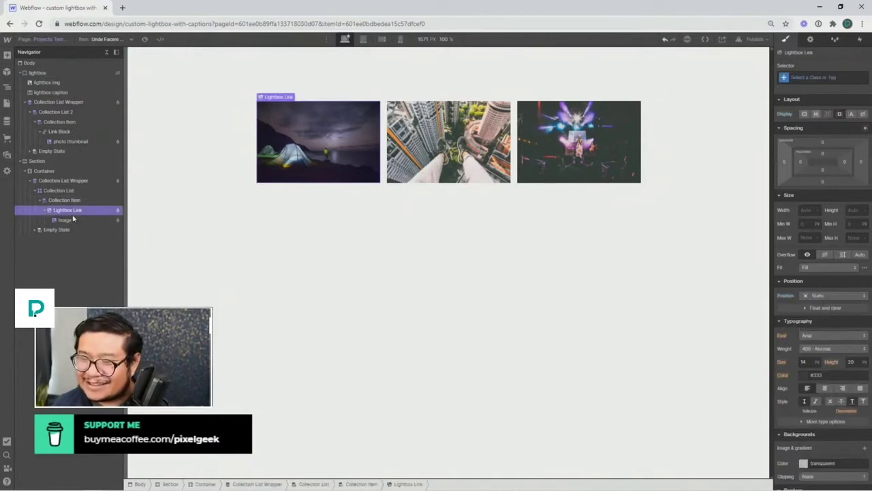
mouse_move(73, 218)
mouse_down()
mouse_move(68, 206)
mouse_move(71, 216)
mouse_up()
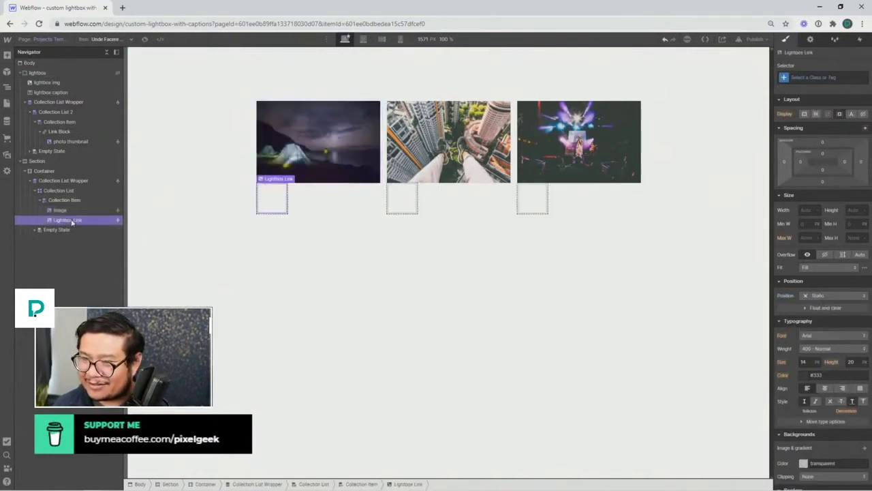
key(Delete)
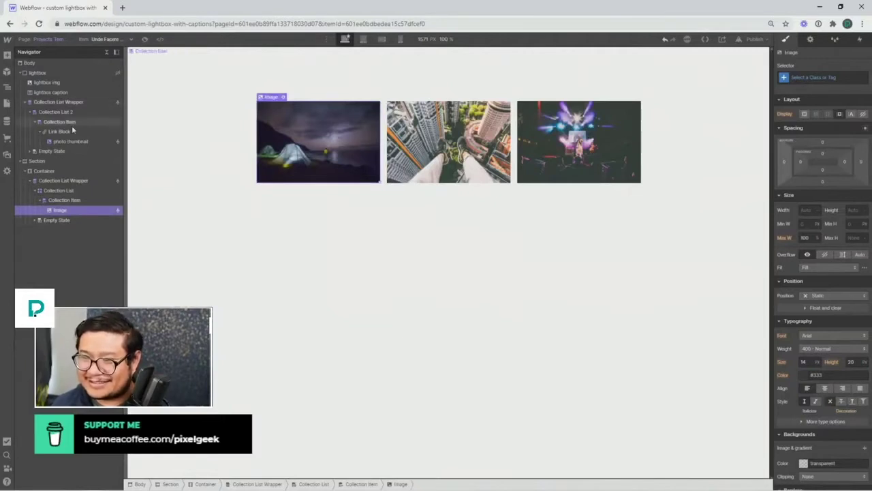
- Set the lightbox's display back to flex and add a text link inside it, below the caption
click(86, 73)
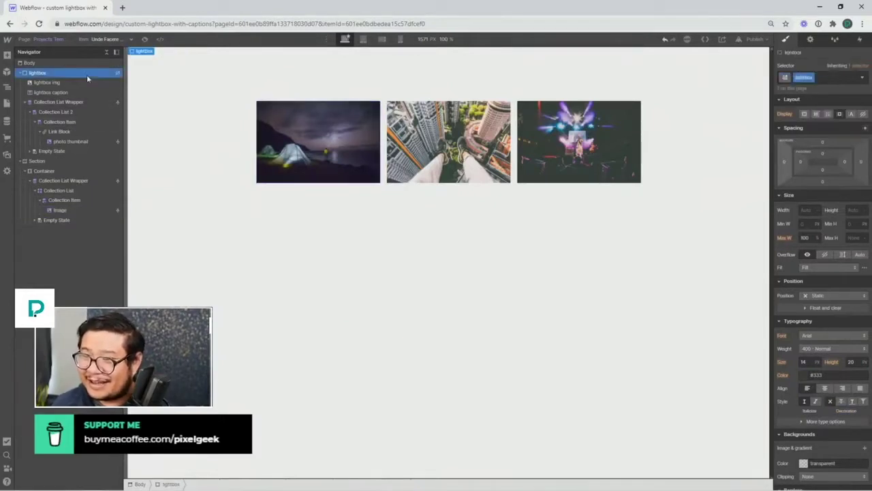
click(815, 114)
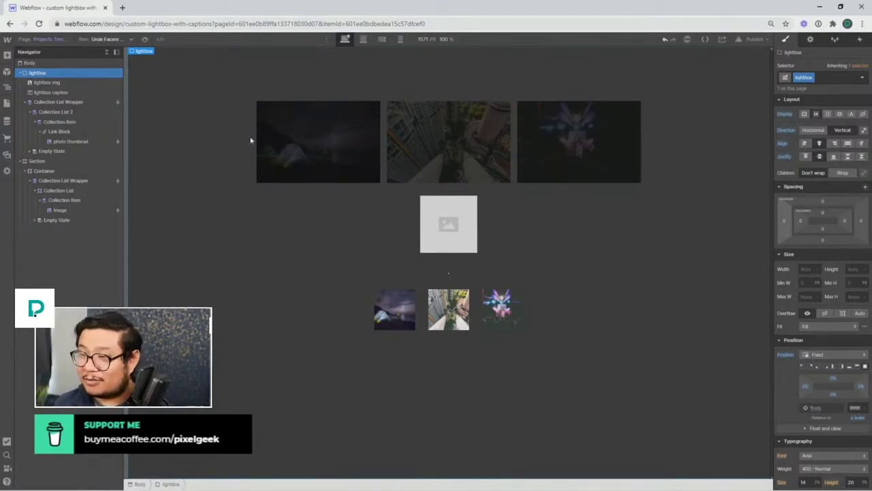
key(a)
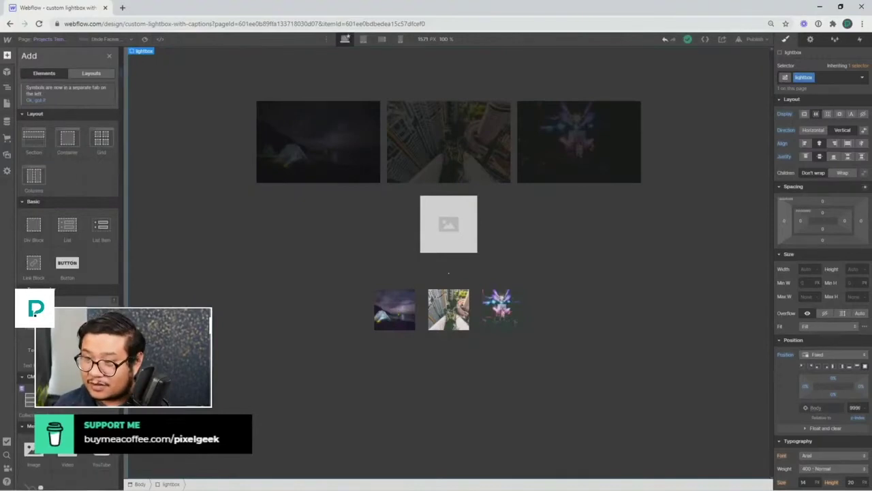
drag(33, 262, 286, 162)
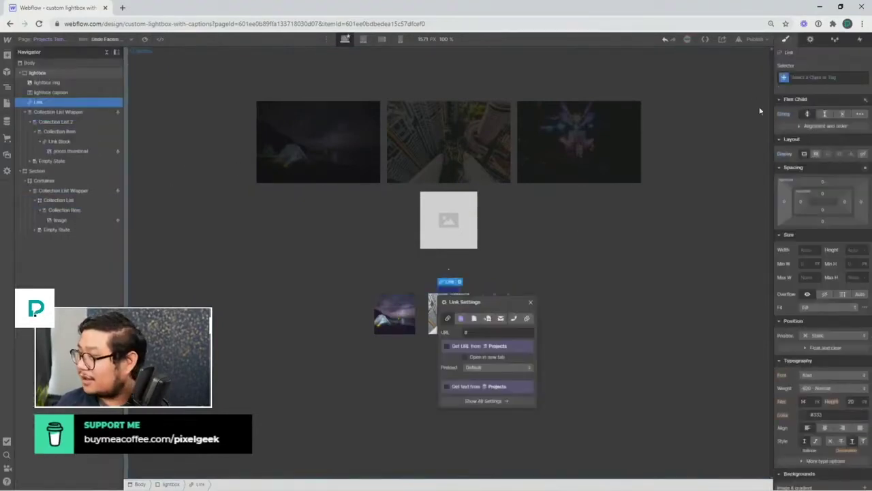
- Give the new text link the class "close modal"
click(815, 77)
text(close-mod)
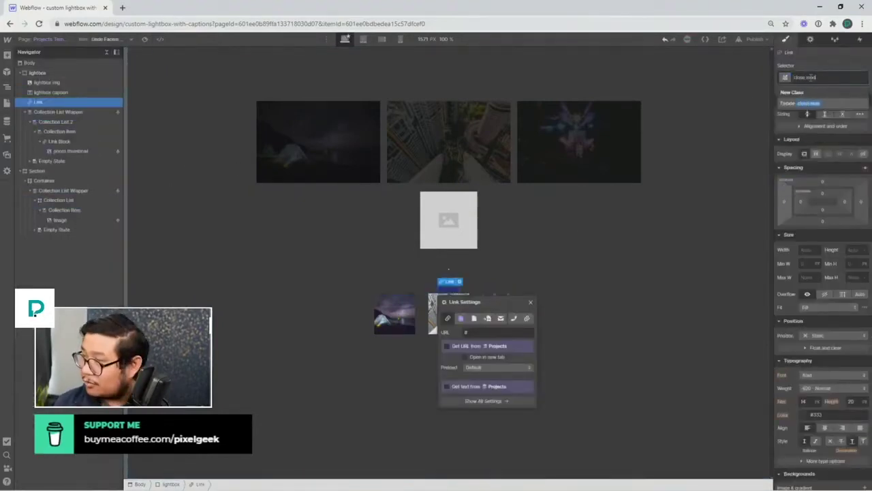
text(al)
key(Return)
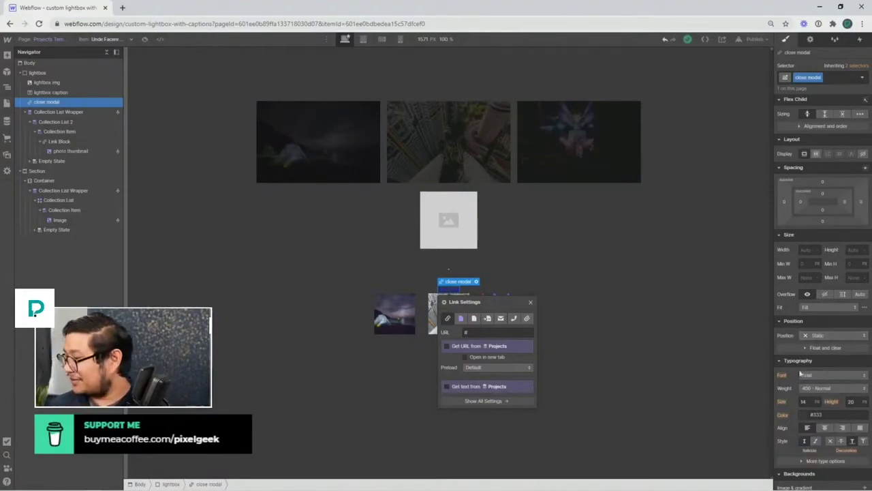
- Set the close modal link's position to Fixed and anchor it to the top-right corner
click(818, 337)
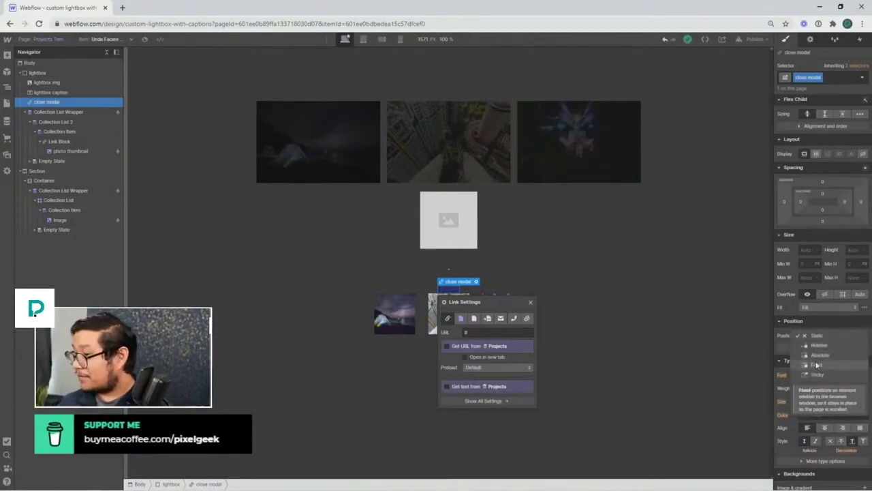
click(817, 365)
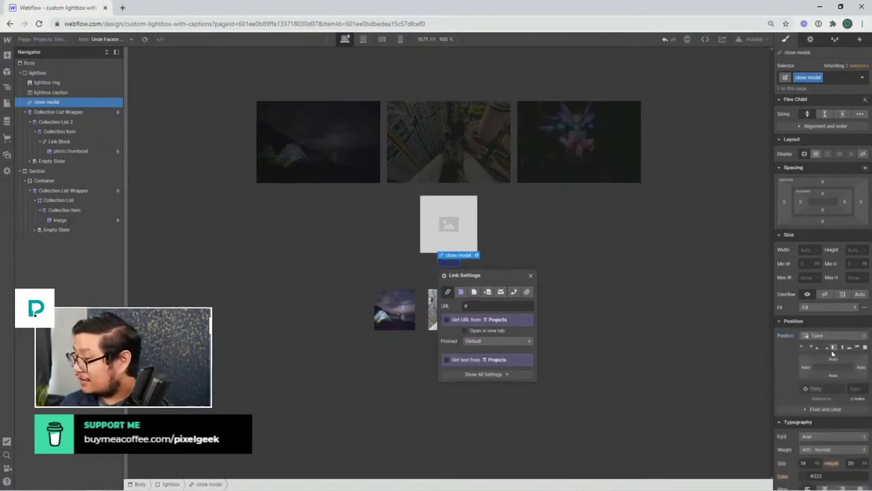
click(812, 348)
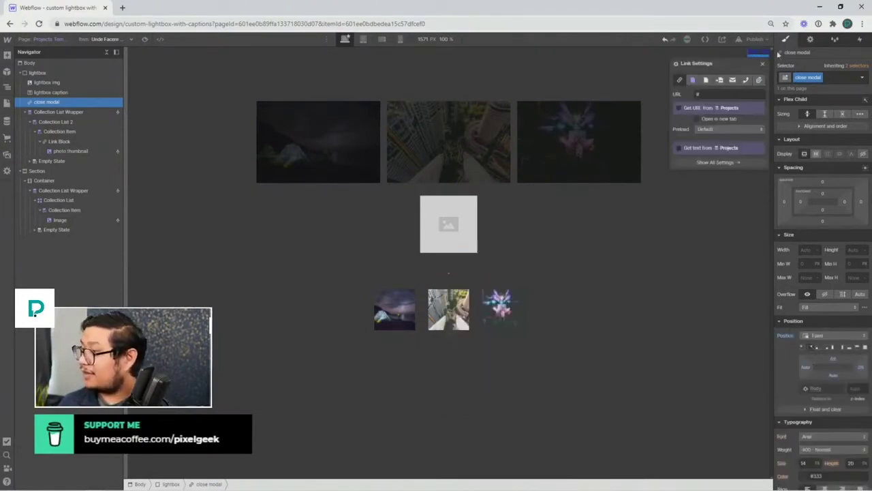
- Set the close modal link's text color to white and replace its text with X
scroll(809, 398, down, 1)
scroll(809, 398, up, 1)
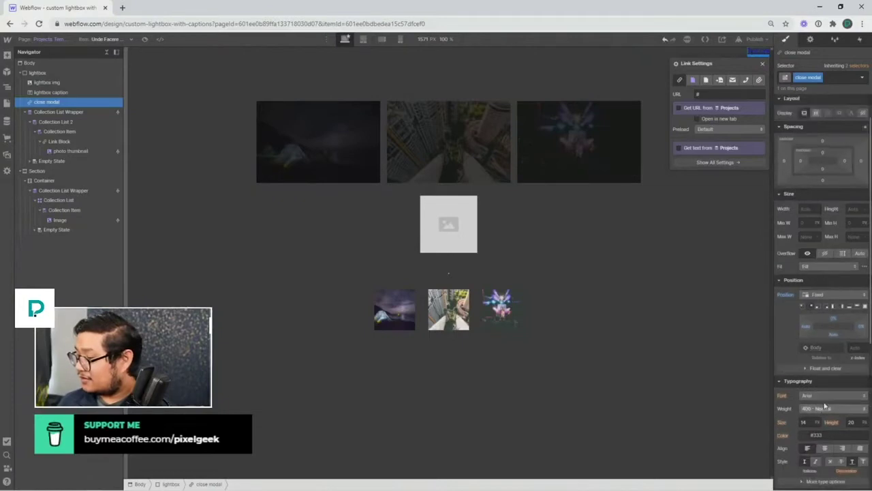
double_click(816, 435)
text(white)
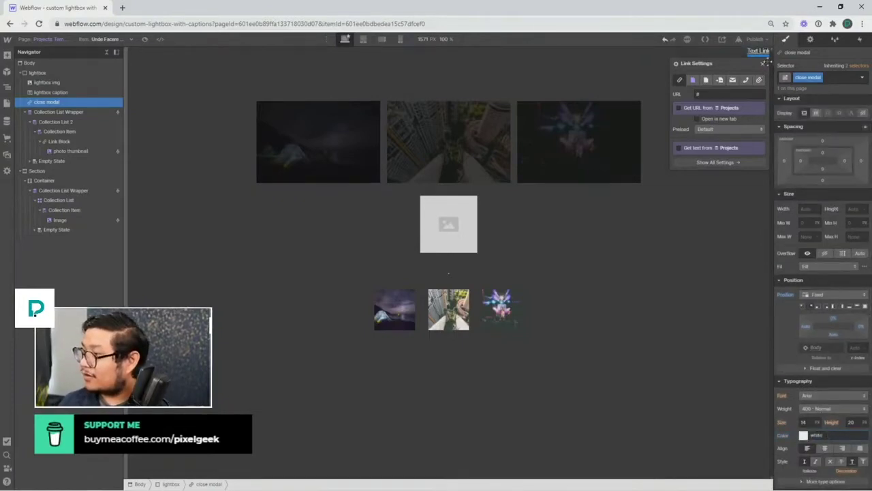
click(761, 54)
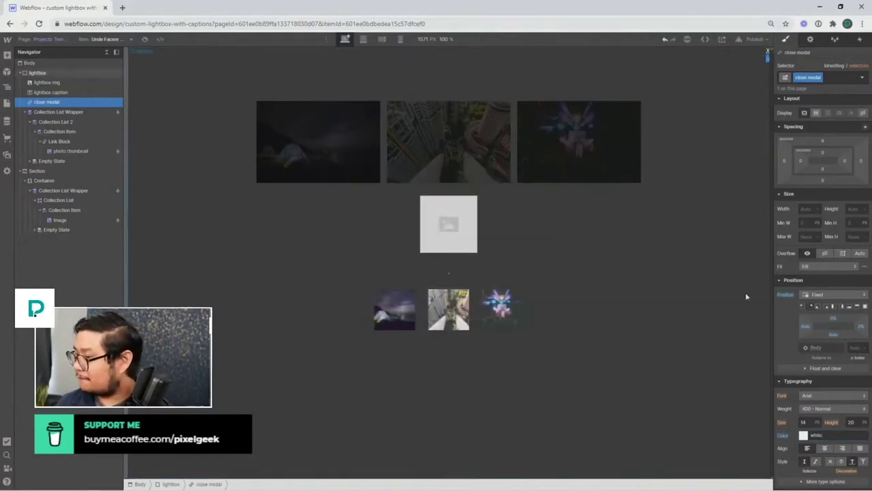
- Set the close modal link's top and right offsets to 5% each
click(832, 308)
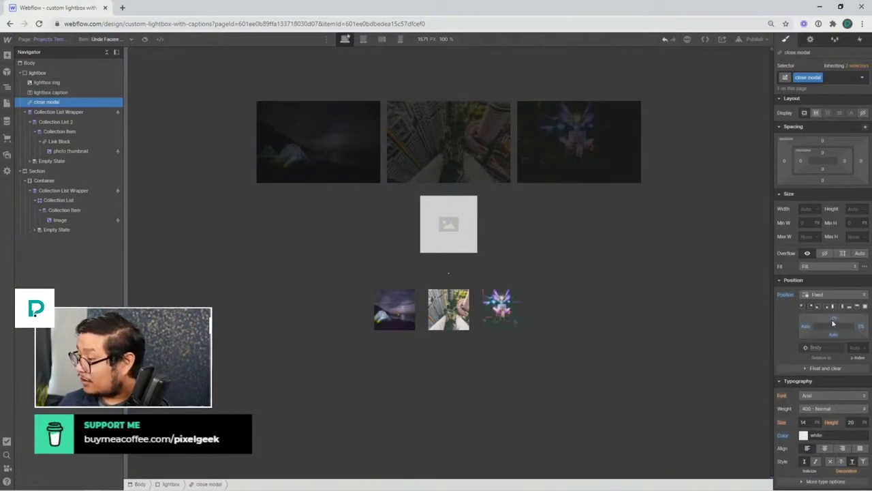
click(834, 320)
click(847, 351)
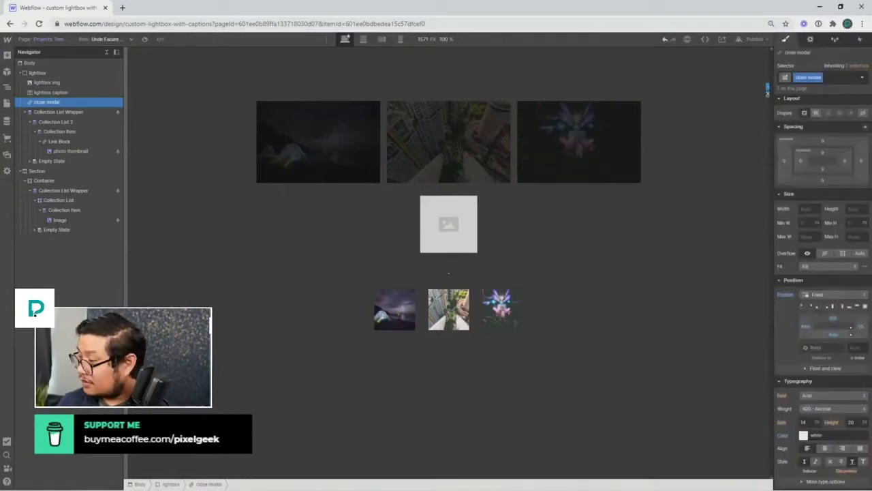
click(832, 318)
text(5)
key(Return)
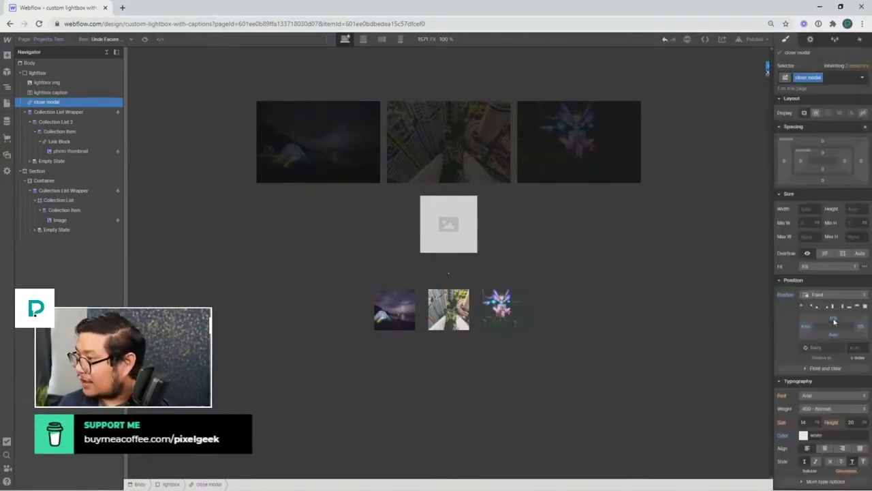
click(860, 328)
text(5)
key(Return)
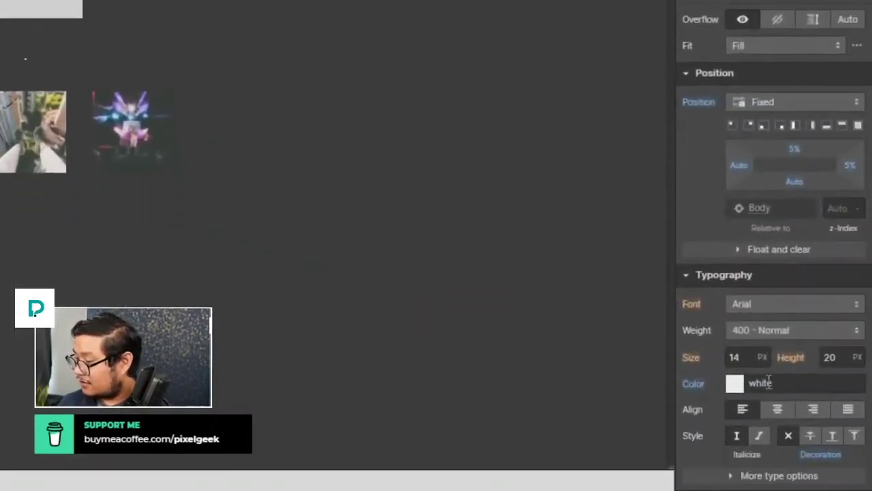
- Set the close modal link's font size and line height to 50 px each
click(744, 358)
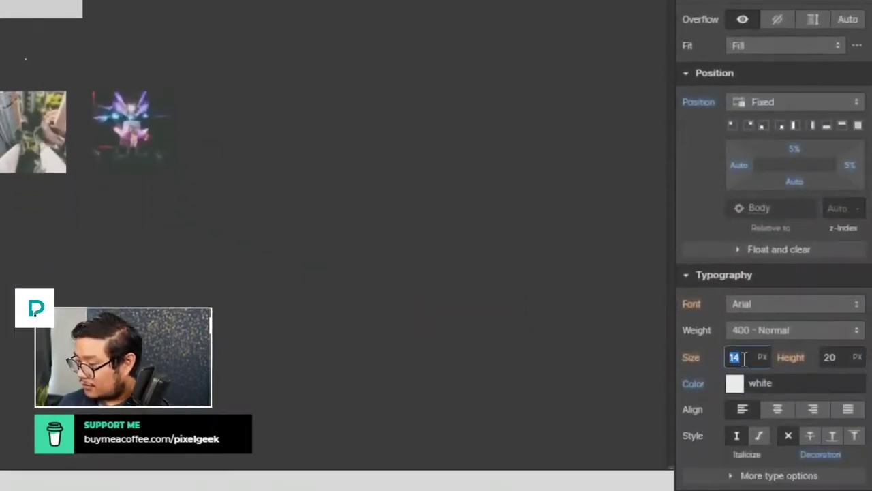
text(50)
key(Tab)
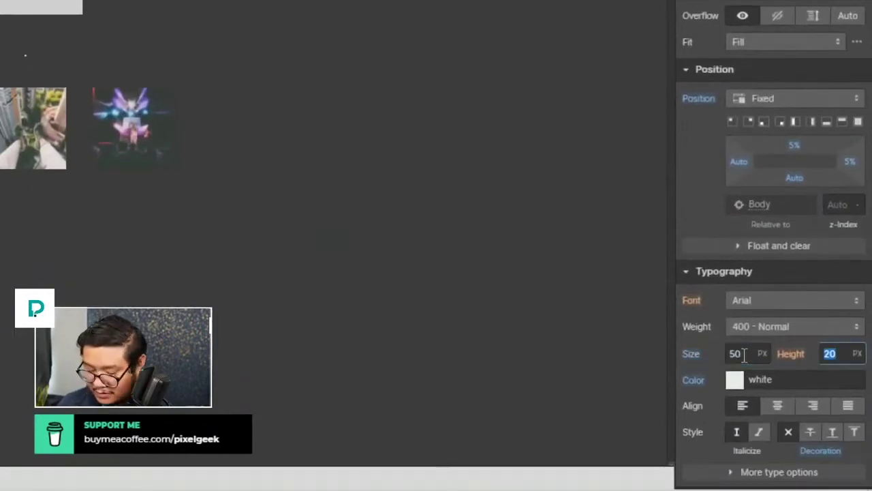
text(50)
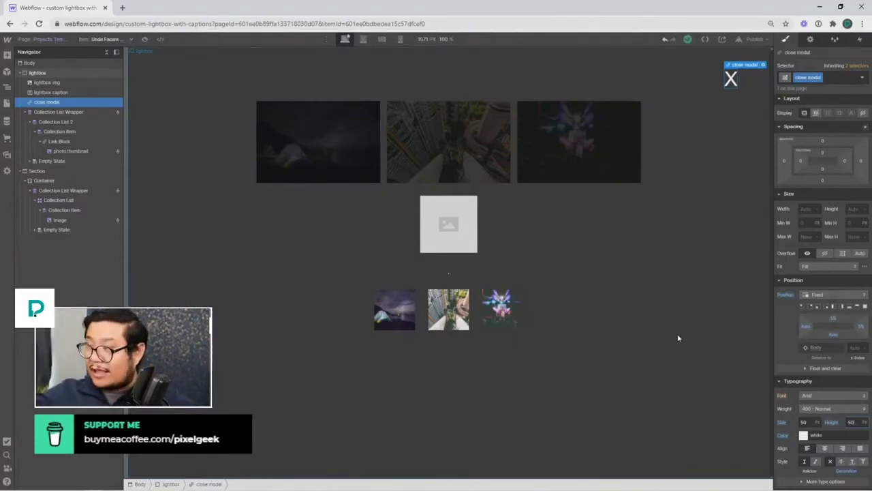
- Hide the lightbox by setting its display to none
click(385, 96)
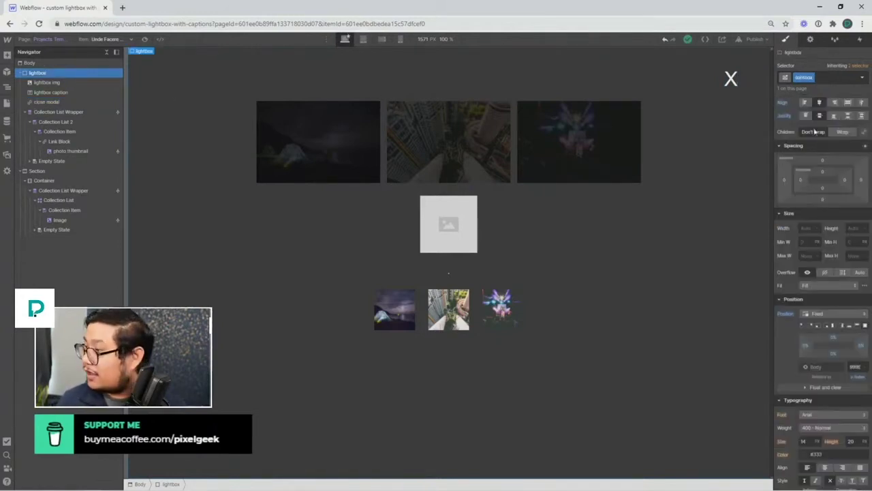
click(863, 114)
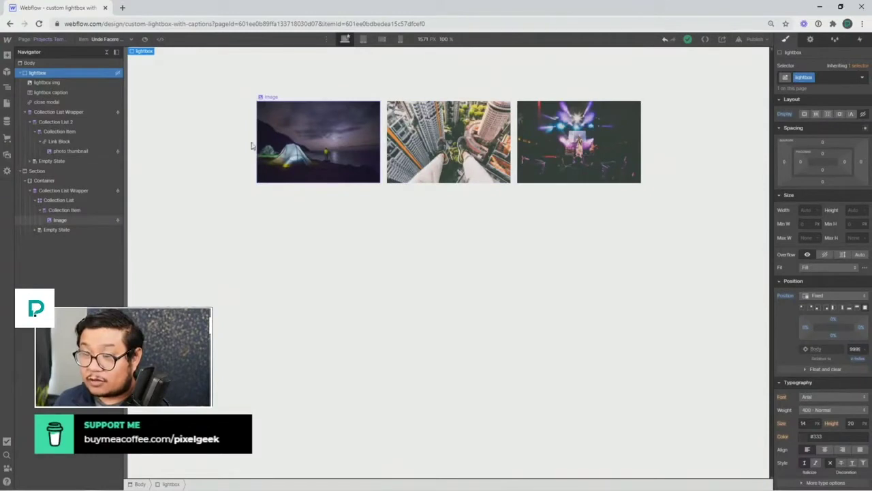
- Give the image in the section's collection list the class "lightbox thumb"
click(302, 151)
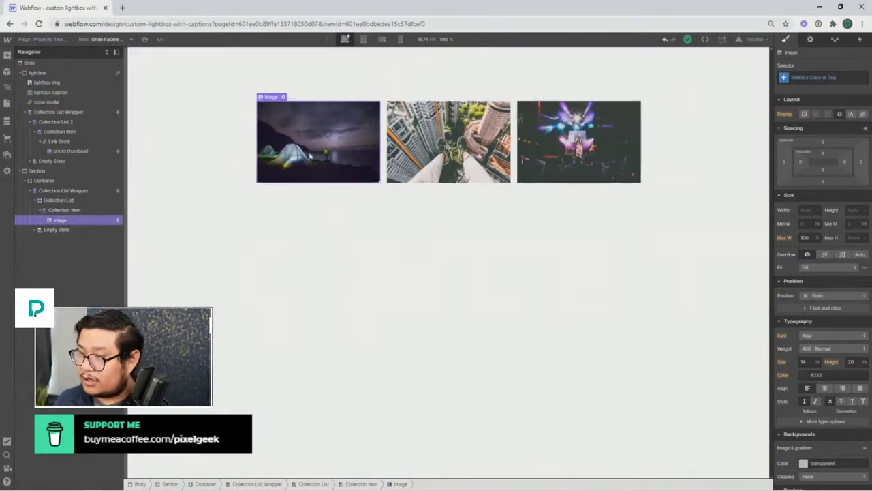
click(822, 78)
text(li)
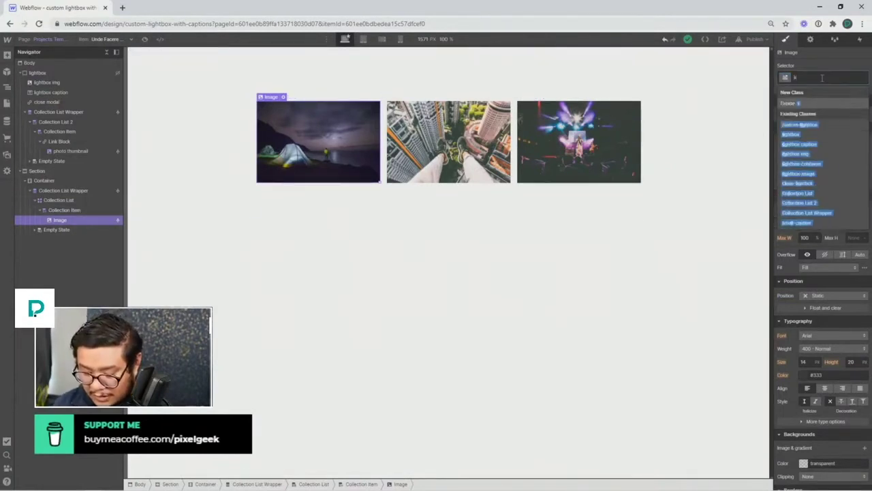
text(ghtbox)
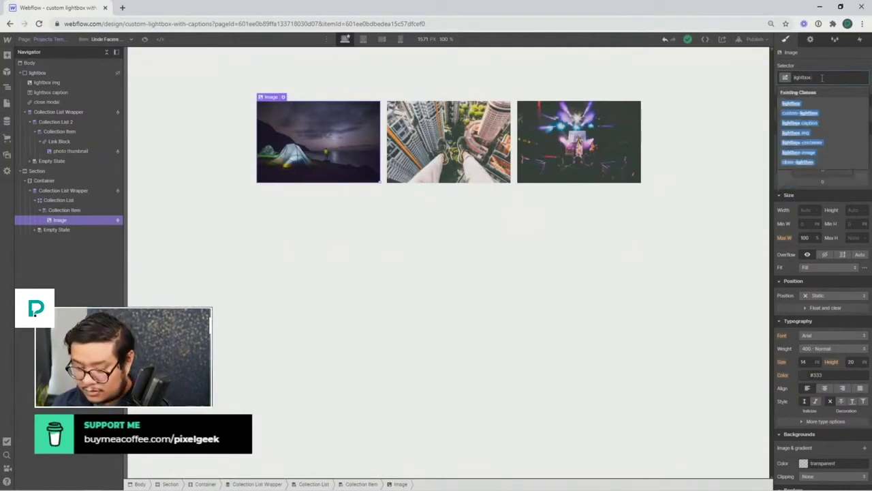
text( thumb)
key(Return)
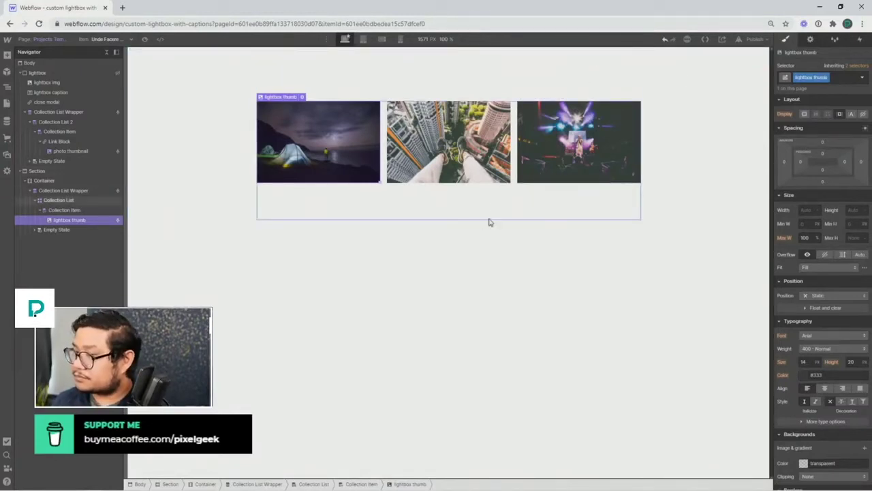
click(466, 247)
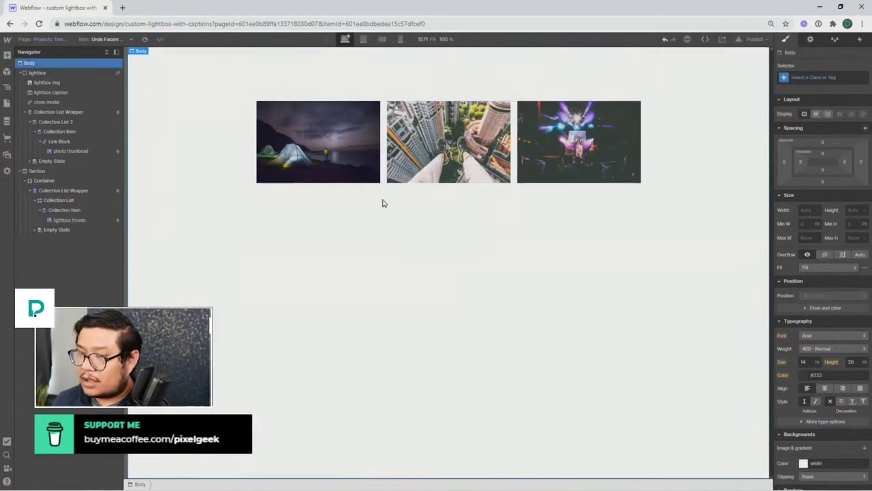
- Add a mouse click trigger to the lightbox thumb image that starts a new timed animation named "open modal"
click(352, 166)
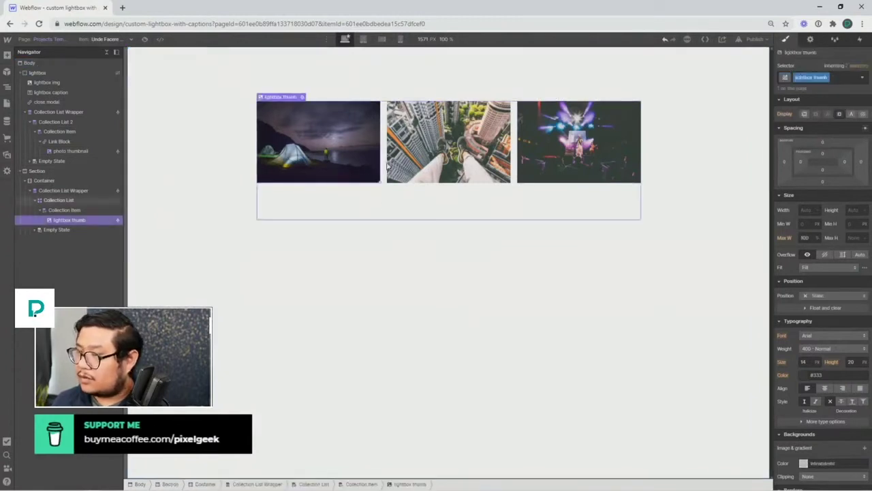
click(859, 39)
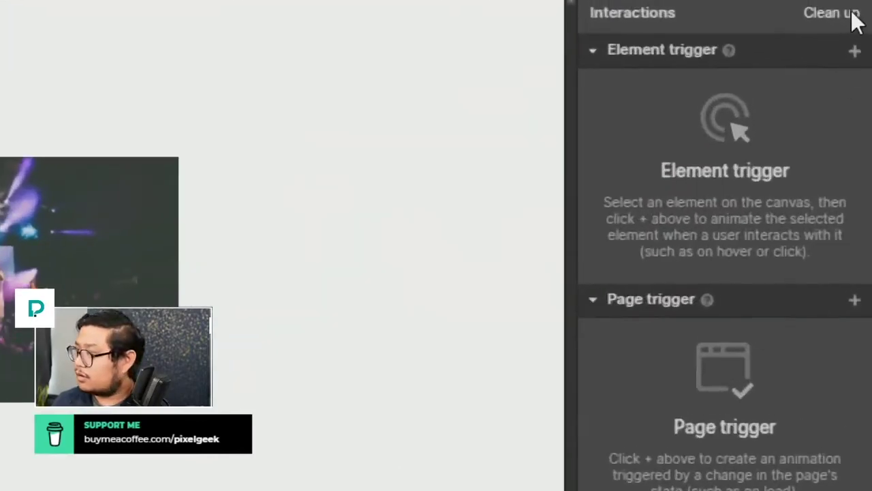
click(853, 51)
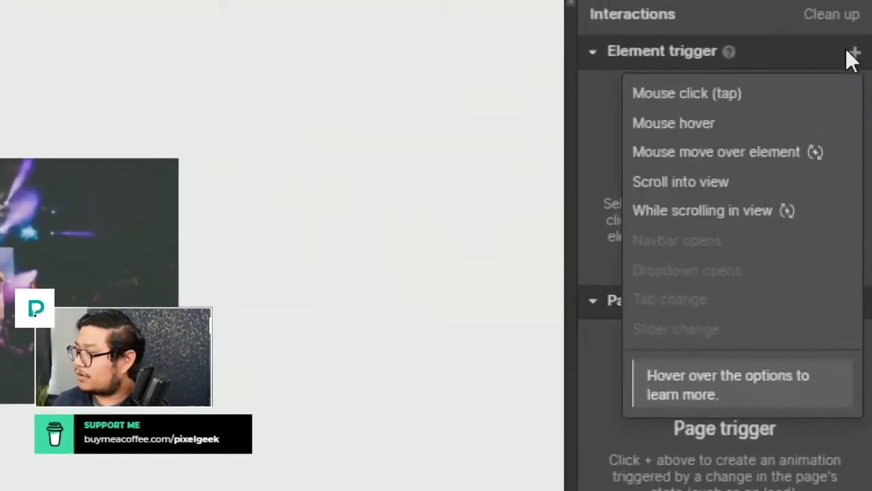
click(792, 82)
click(728, 190)
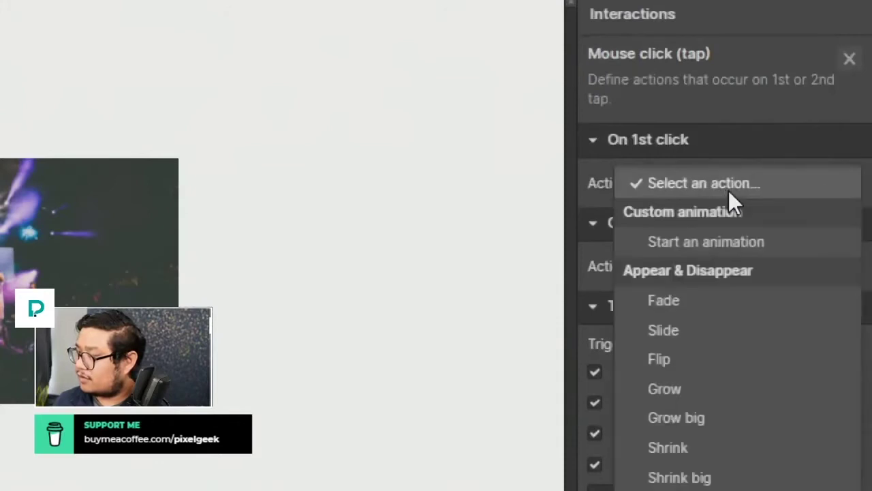
click(719, 232)
click(847, 223)
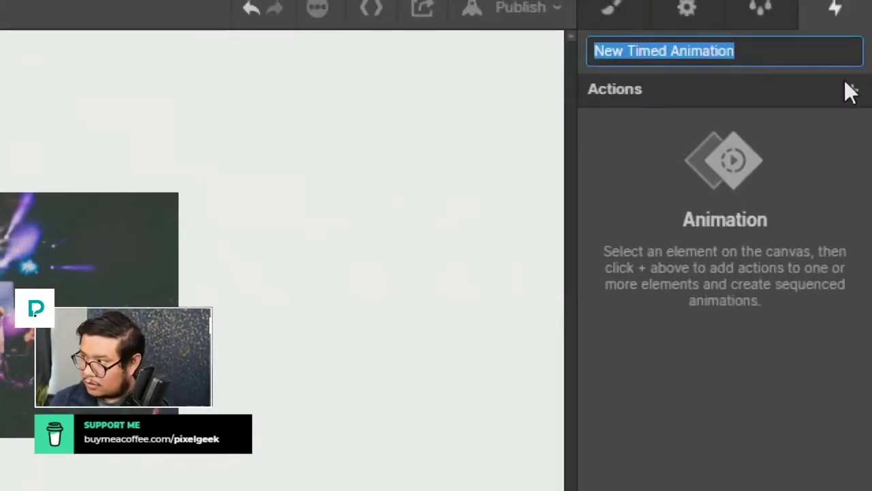
text(open modal)
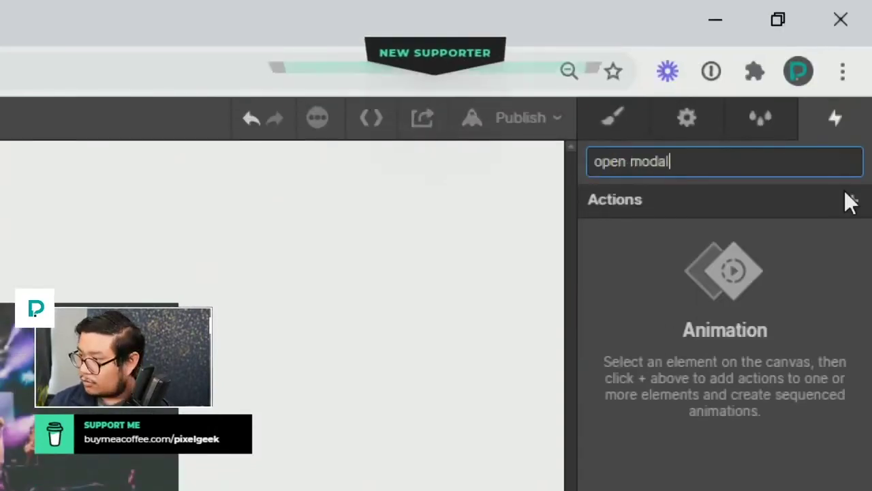
key(Return)
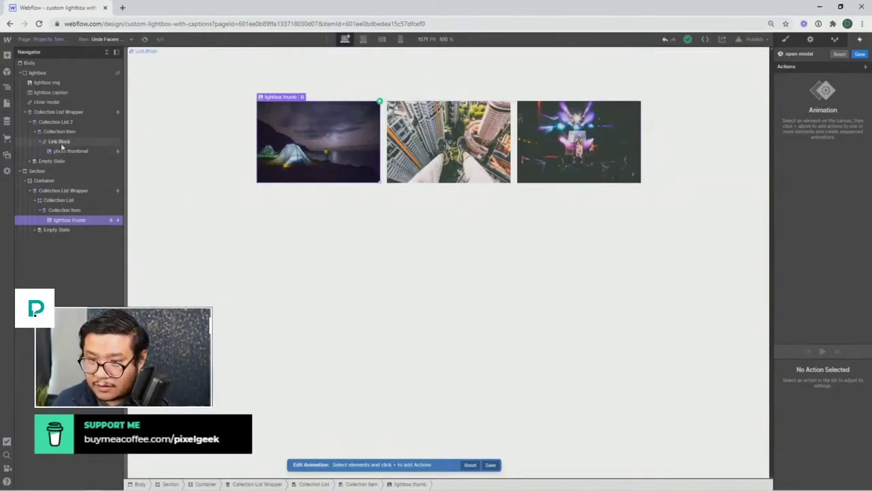
- Add a Hide/Show action to the open modal animation that sets the lightbox's display to flex, and save the animation
click(37, 72)
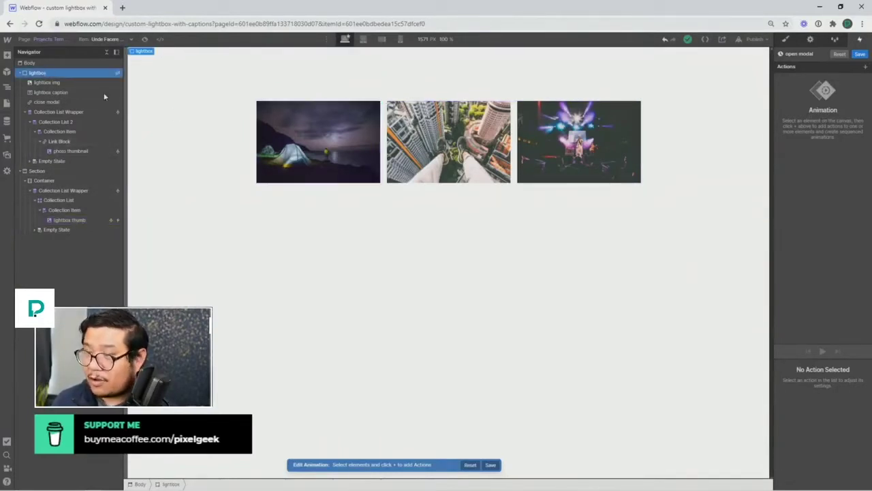
click(866, 66)
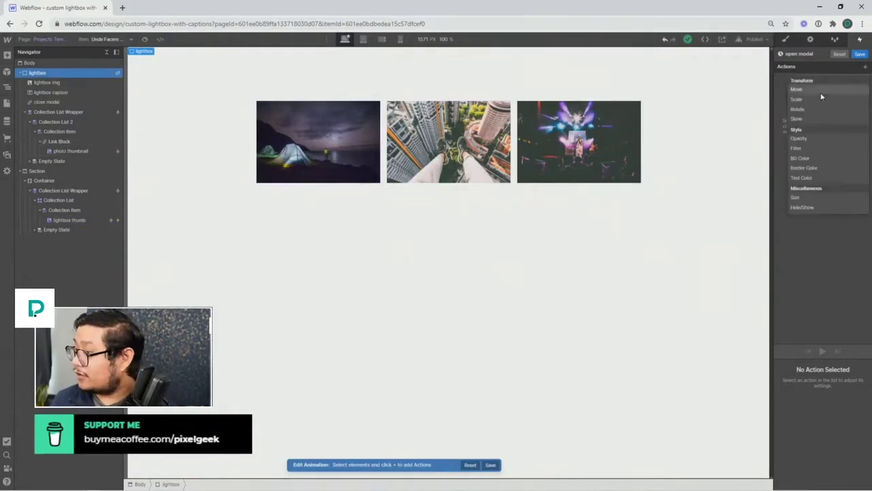
click(802, 207)
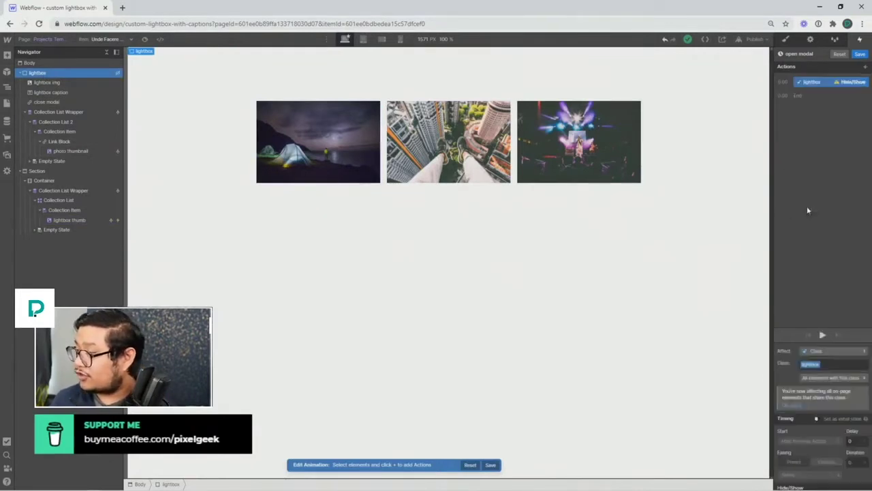
scroll(817, 381, down, 1)
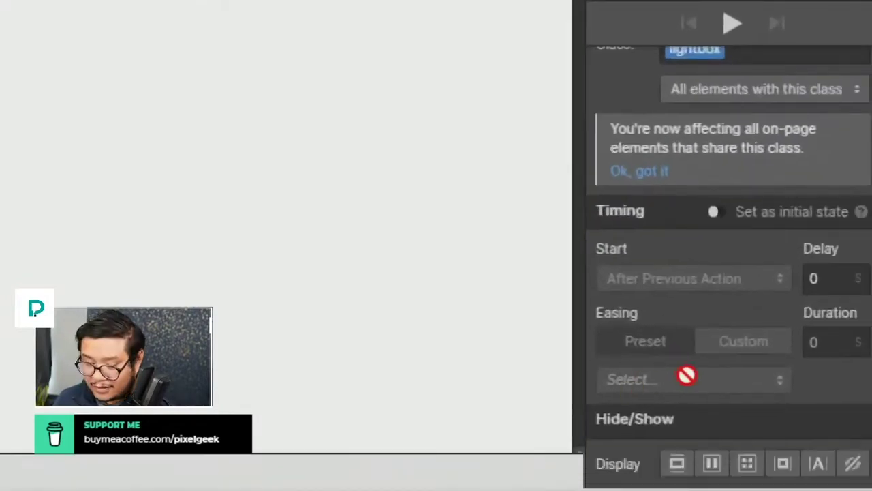
click(713, 469)
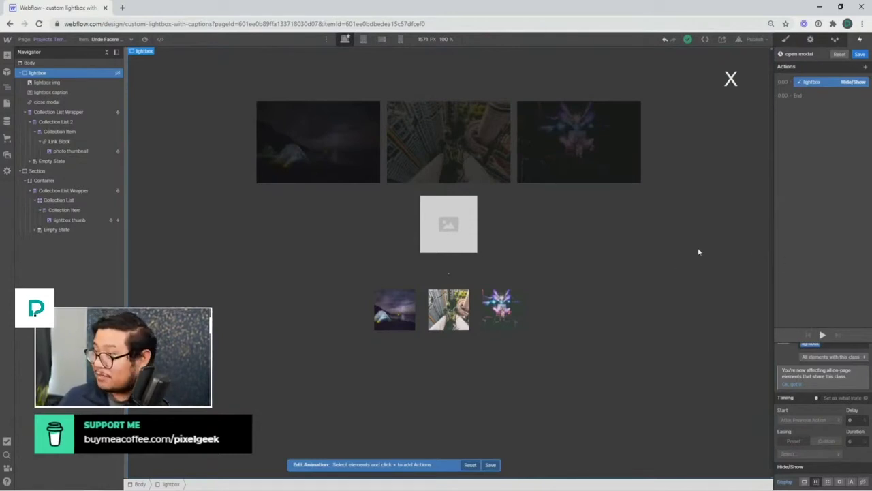
scroll(825, 395, up, 1)
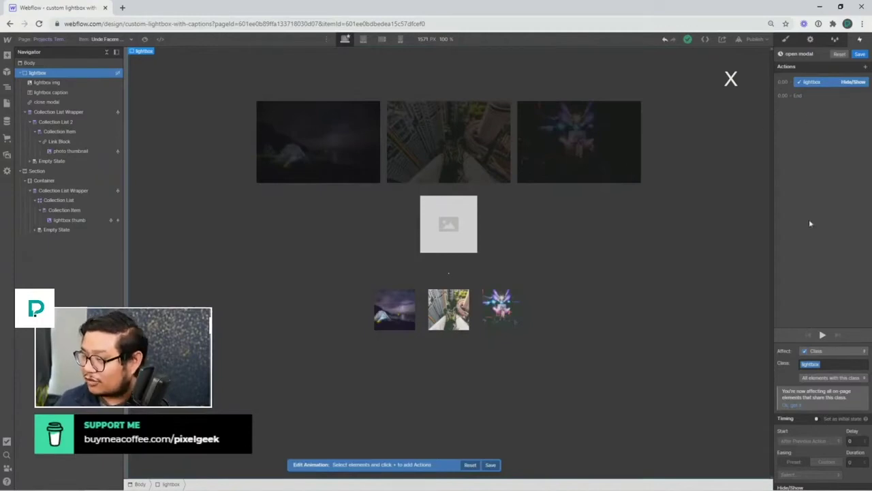
click(860, 54)
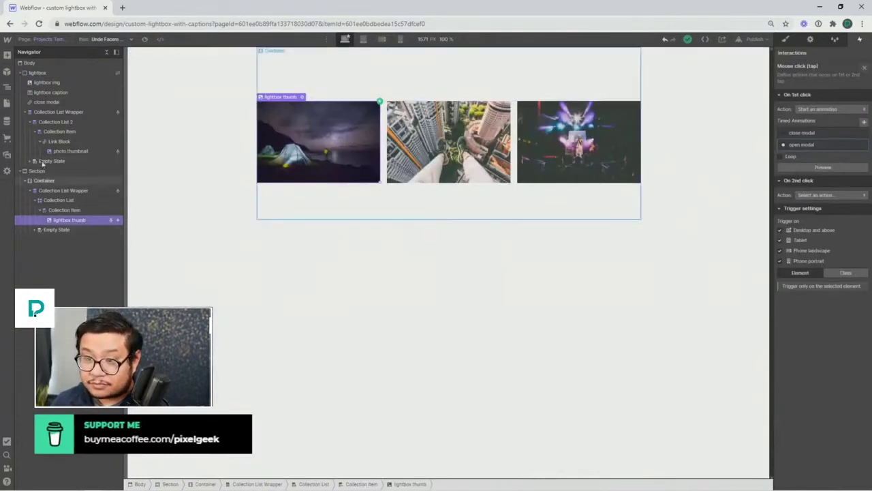
- Add a mouse click trigger to the close modal link with Start an animation as its first-click action
click(47, 101)
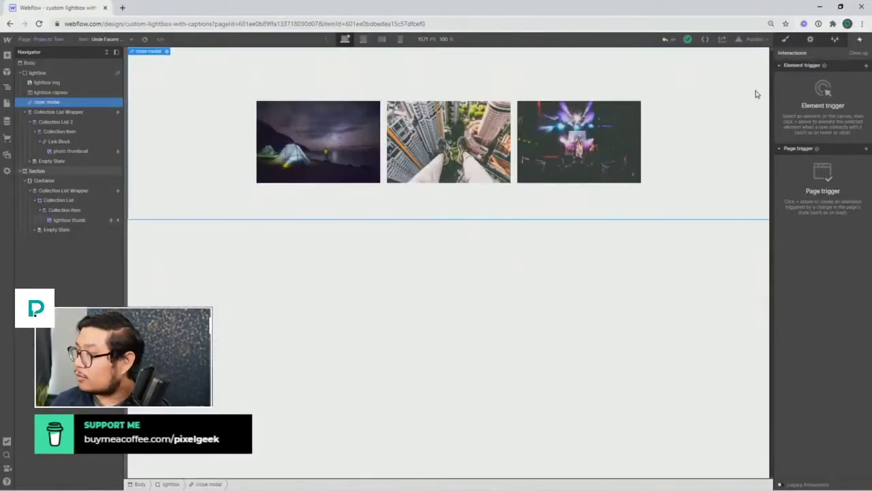
click(866, 65)
click(826, 79)
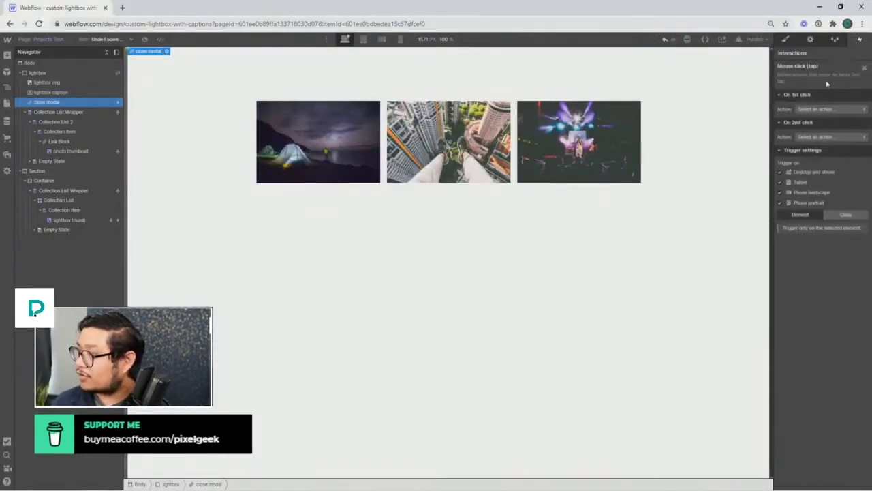
click(820, 108)
click(811, 129)
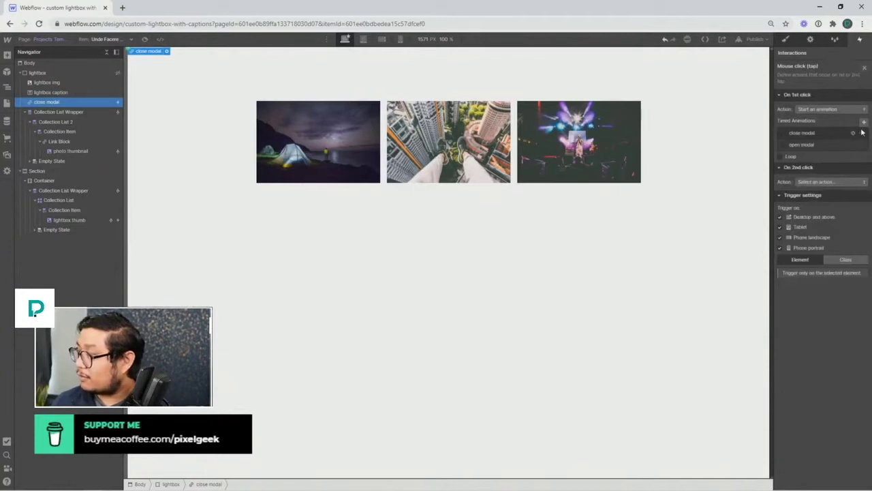
- Replace the existing close modal timed animation with a new one named "close modal", and select the lightbox as its target
click(862, 133)
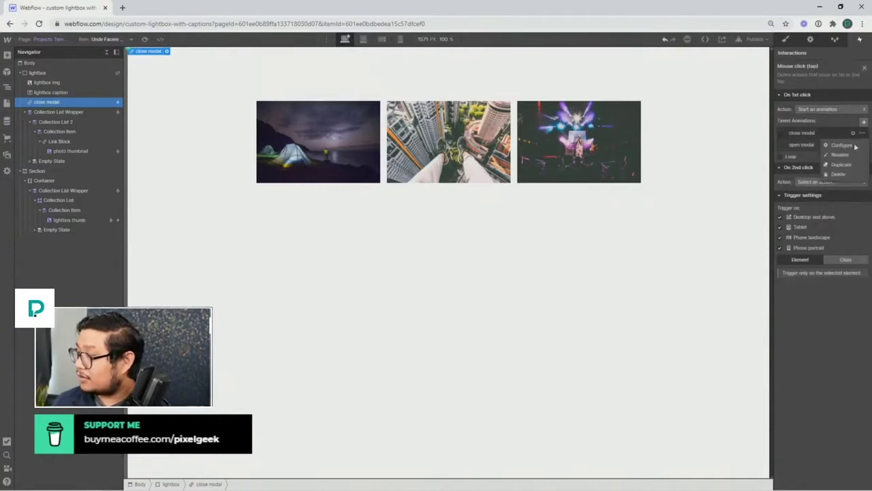
click(845, 174)
click(864, 122)
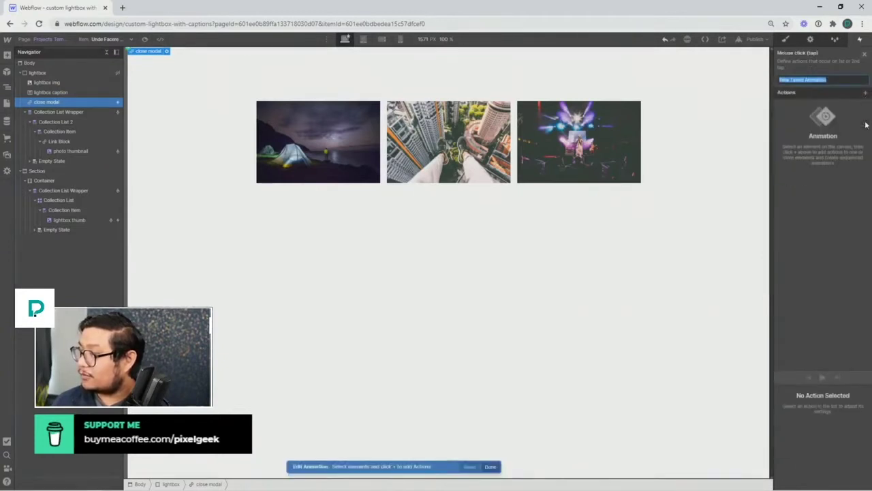
text(close modal)
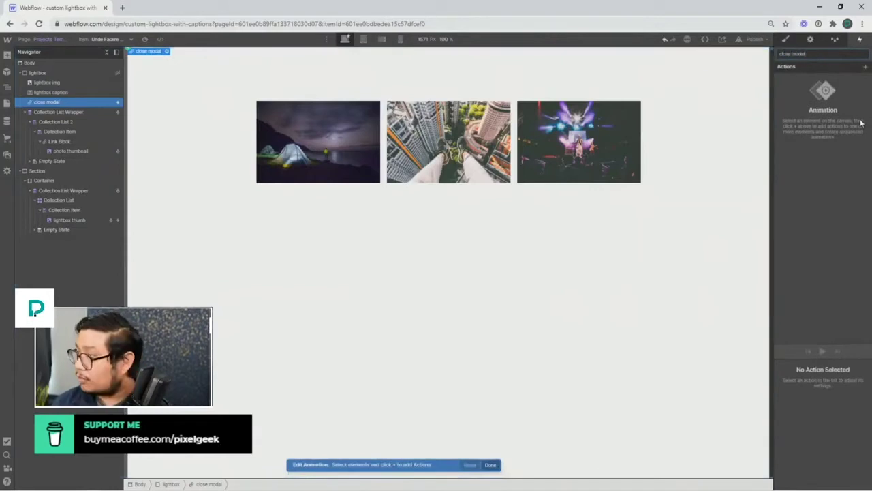
click(46, 73)
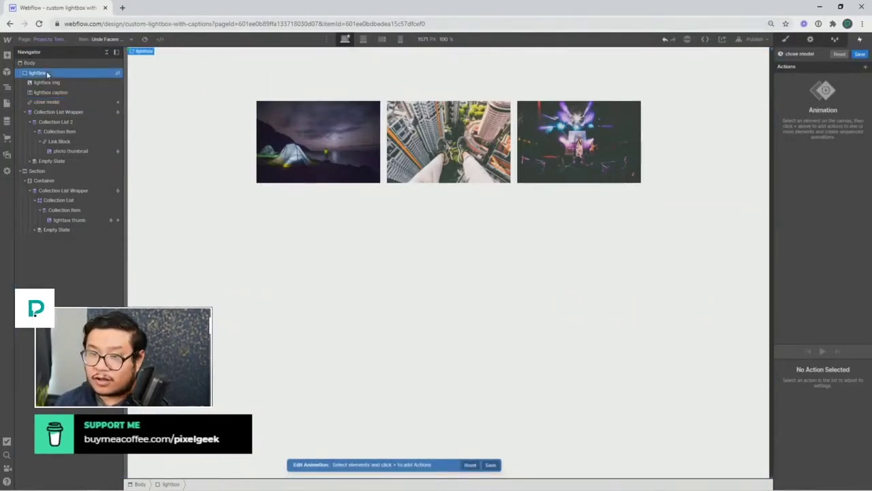
- Add a Hide/Show action to the close modal animation that sets the lightbox's display to none
click(865, 67)
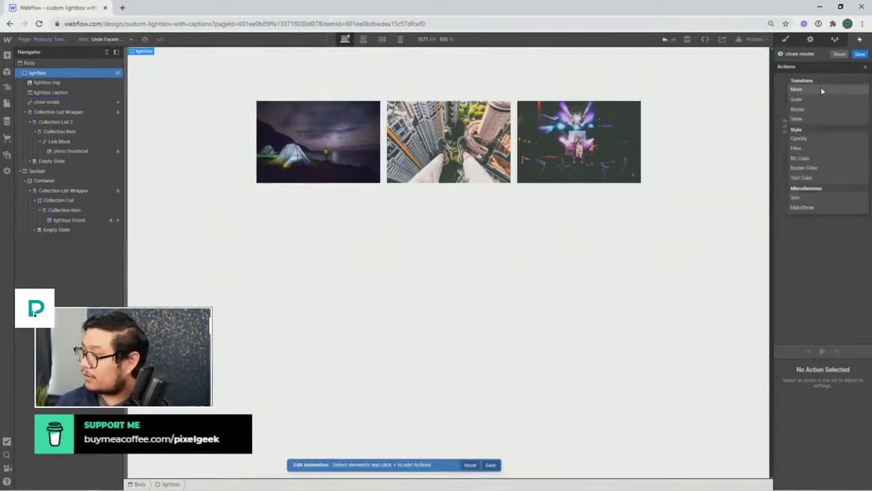
click(802, 207)
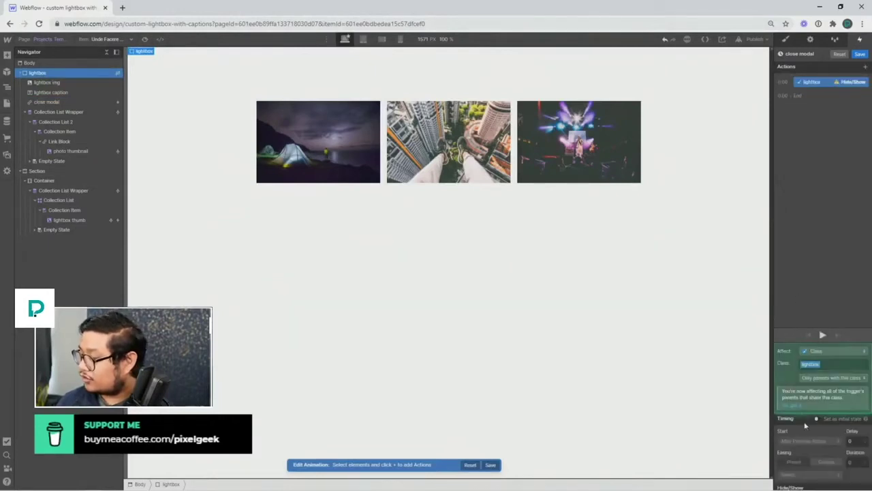
click(863, 481)
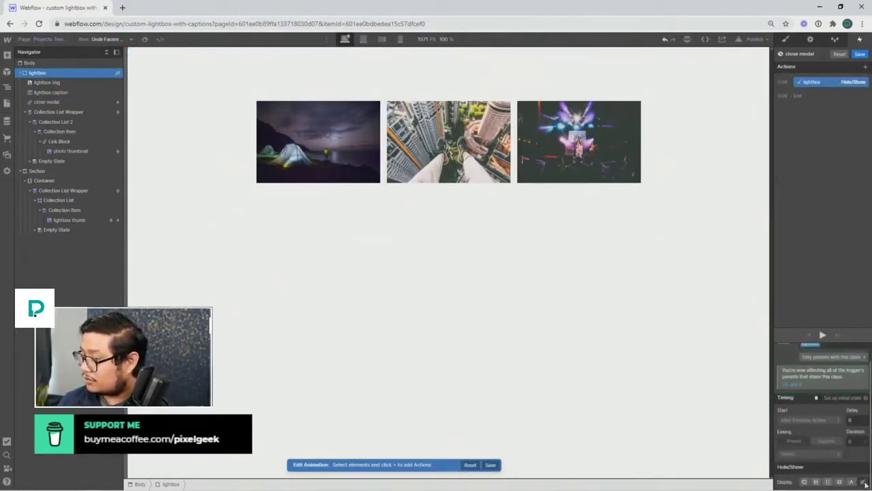
- Preview the page and test opening the lightbox from each of the three thumbnails and closing it with the X link
click(144, 38)
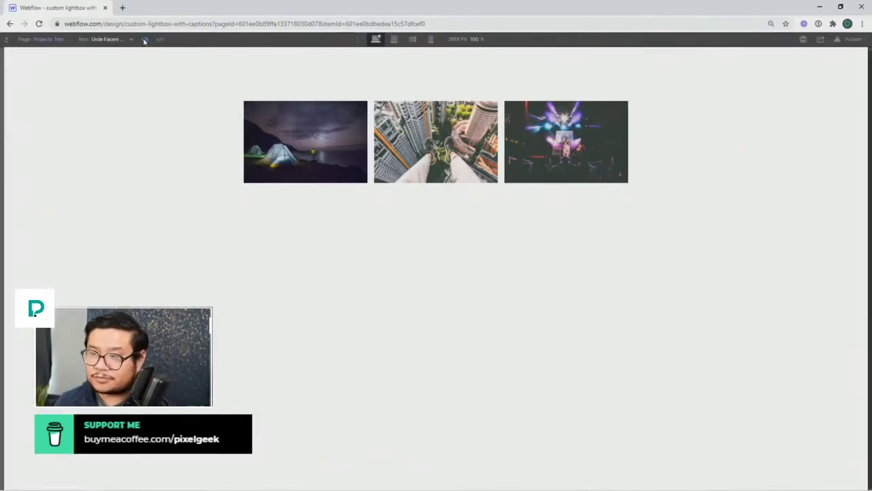
click(310, 132)
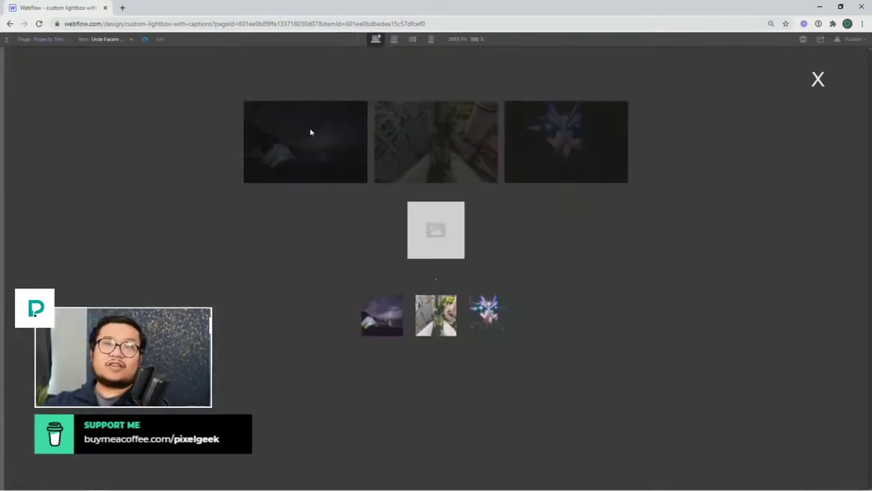
click(818, 80)
click(451, 158)
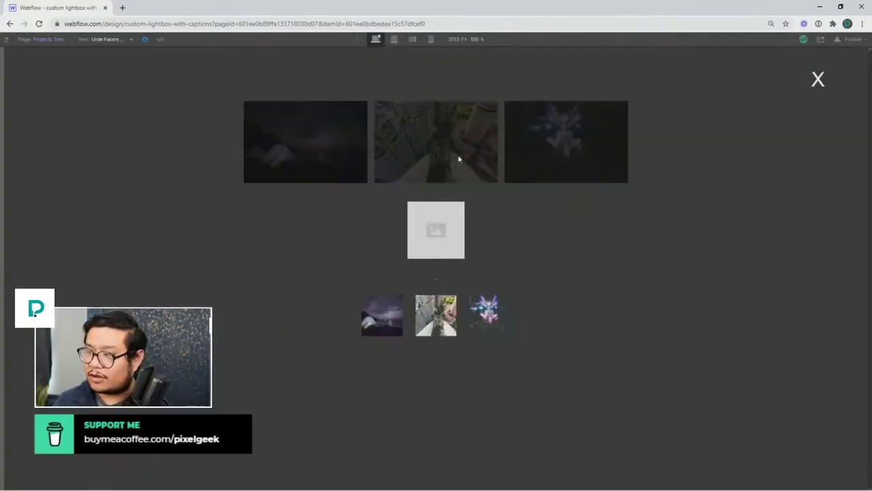
click(817, 79)
click(617, 123)
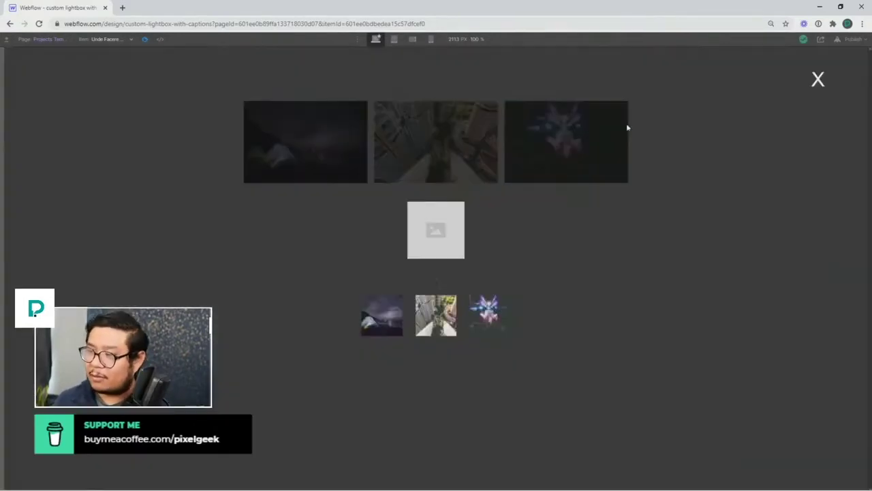
click(818, 80)
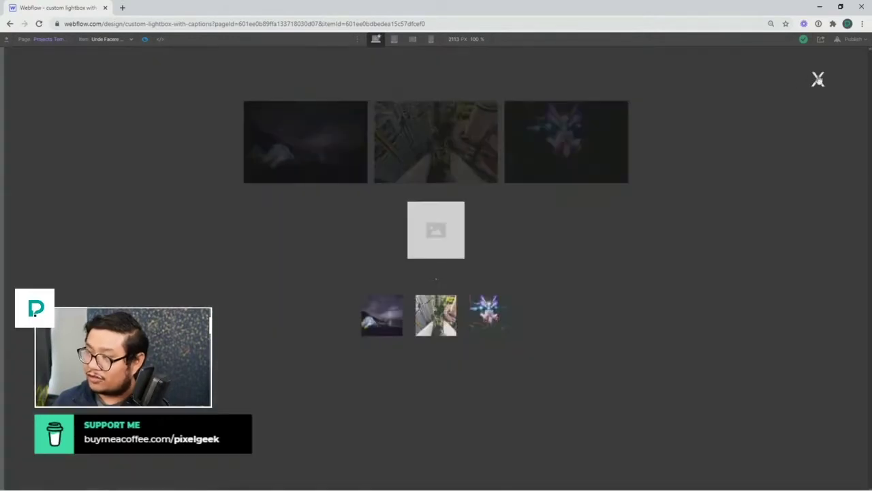
click(817, 80)
click(359, 154)
click(818, 80)
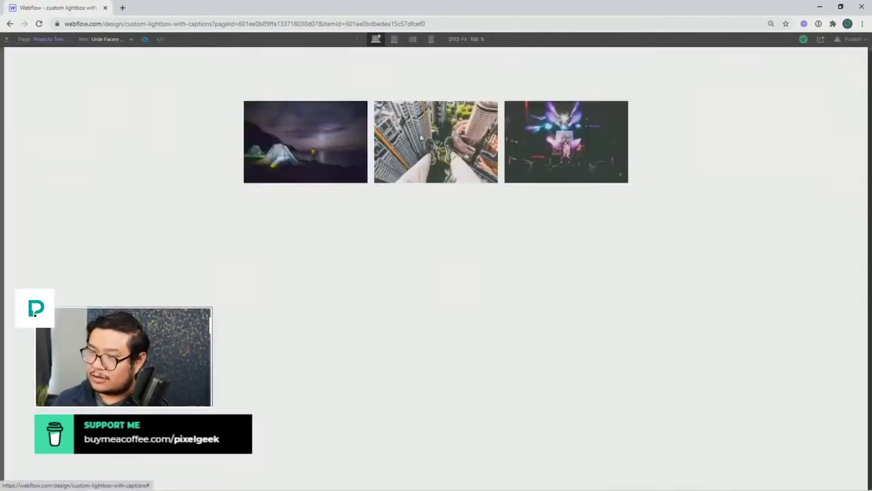
click(620, 129)
click(820, 79)
click(558, 134)
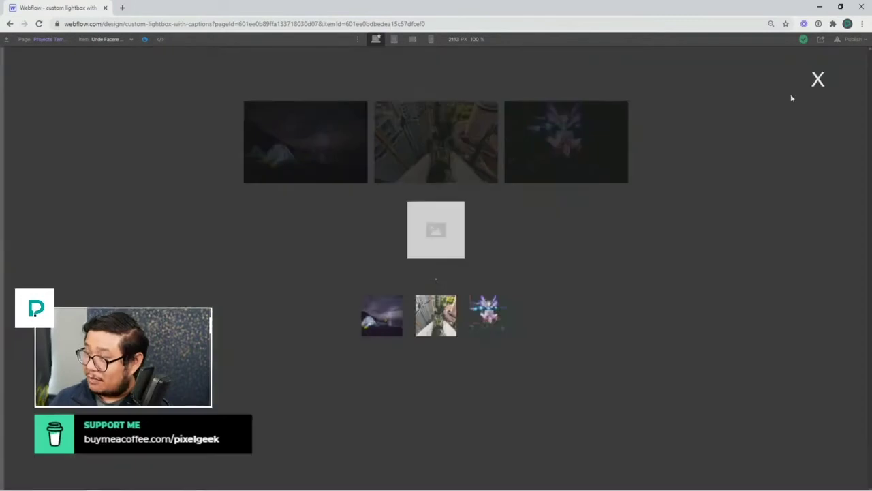
click(819, 81)
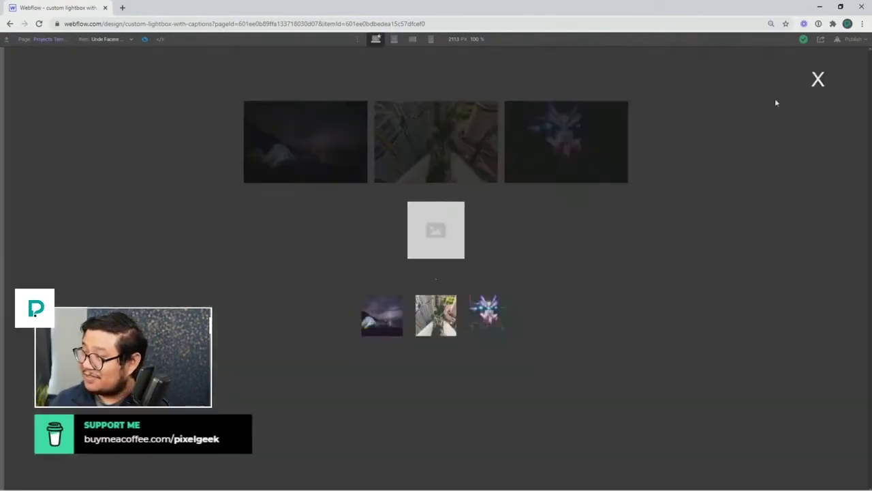
click(818, 78)
click(824, 79)
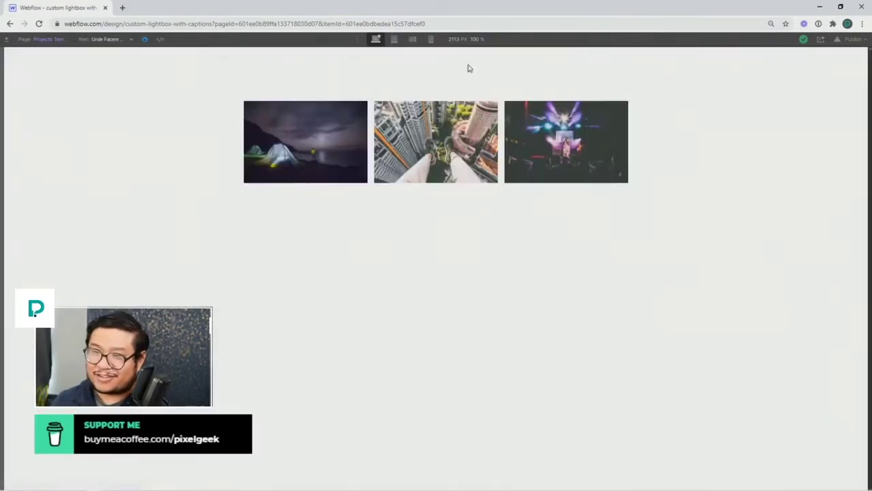
click(144, 39)
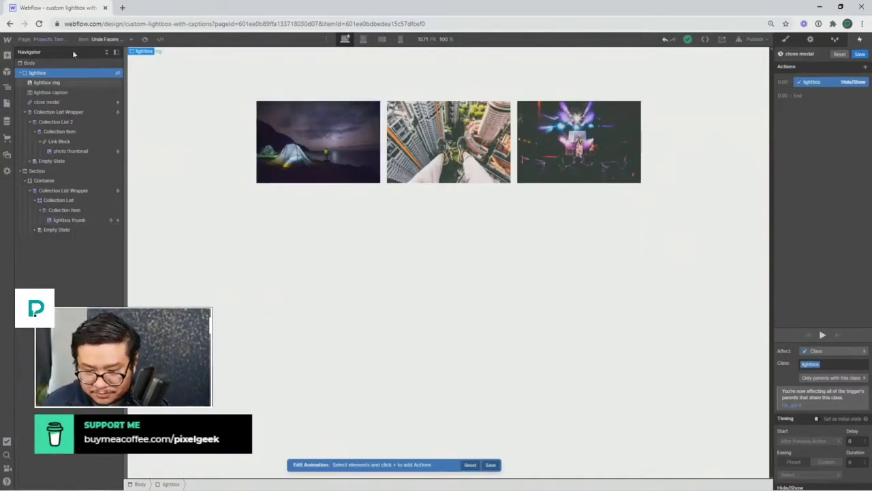
- Copy the full script from the Untitled page's Before </body> tag code into the same code field of the Projects Template page
click(36, 39)
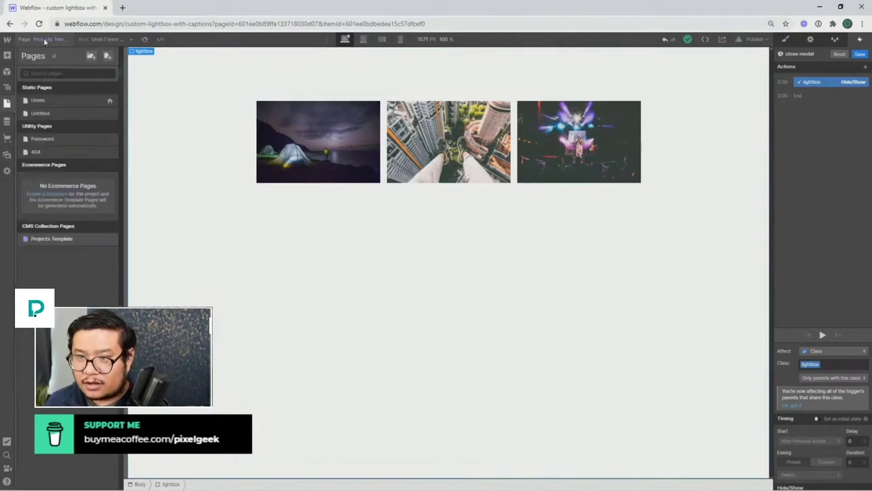
click(112, 114)
scroll(184, 301, down, 10)
key(ctrl+a)
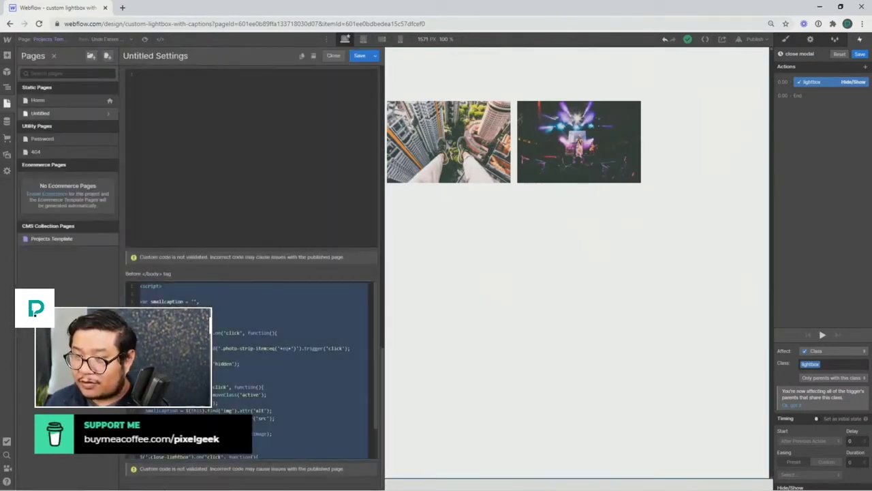
click(109, 239)
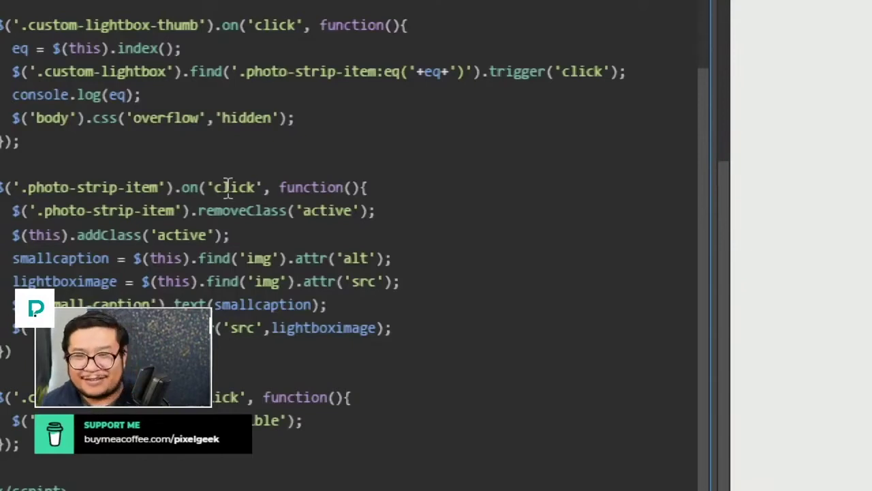
- Examine the script's smallcaption, lightboximage and eq variables and the class name in its custom-lightbox-thumb click handler
scroll(228, 191, up, 3)
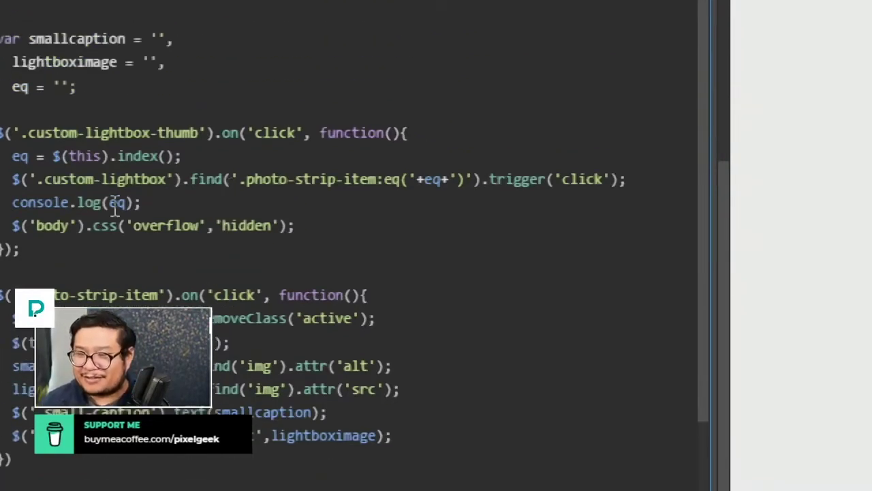
drag(103, 204, 37, 179)
click(134, 160)
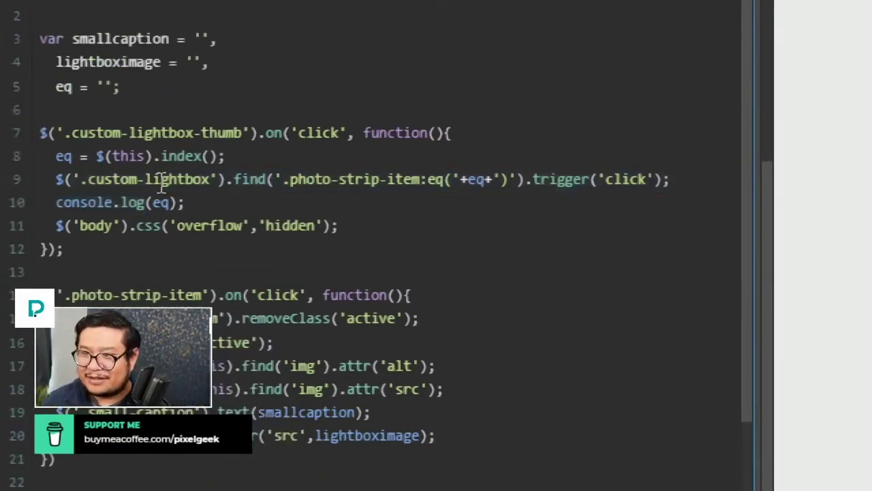
scroll(165, 177, up, 4)
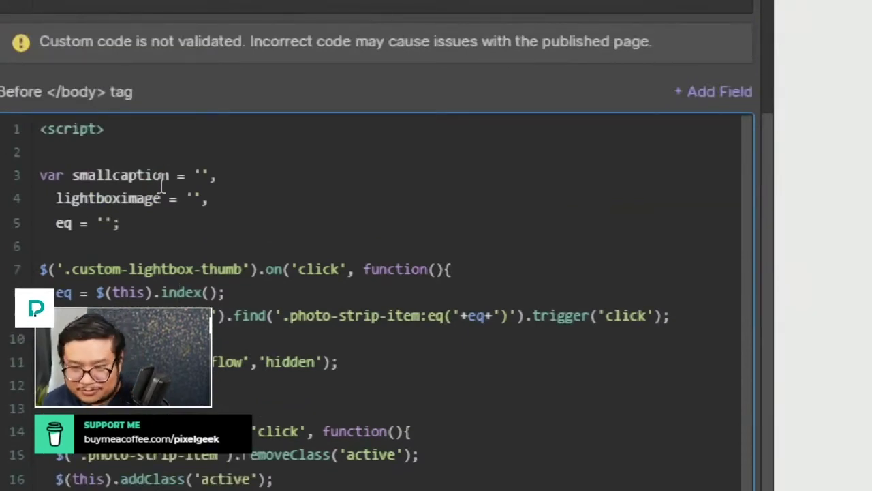
scroll(102, 175, down, 4)
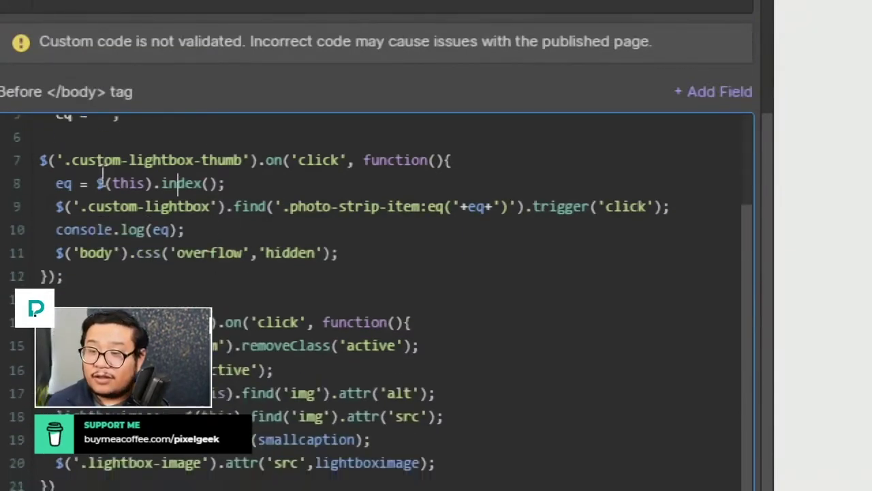
scroll(102, 175, up, 4)
double_click(102, 173)
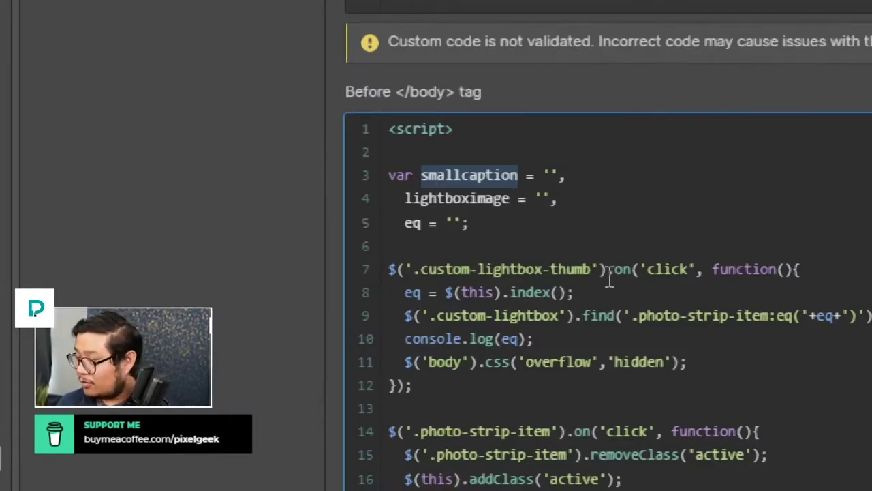
drag(592, 272, 420, 273)
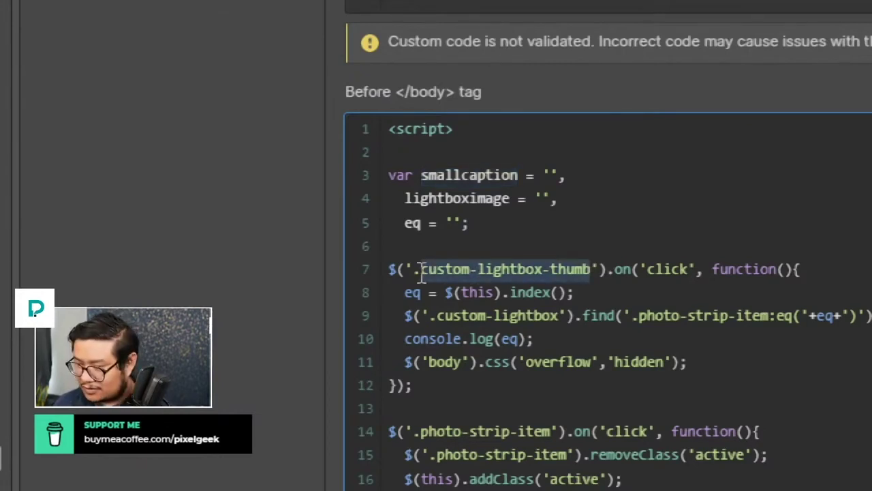
click(529, 331)
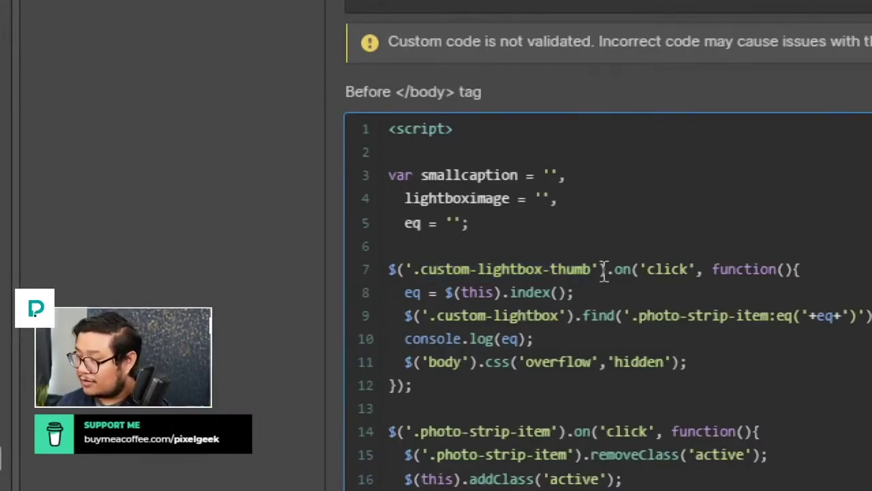
click(649, 269)
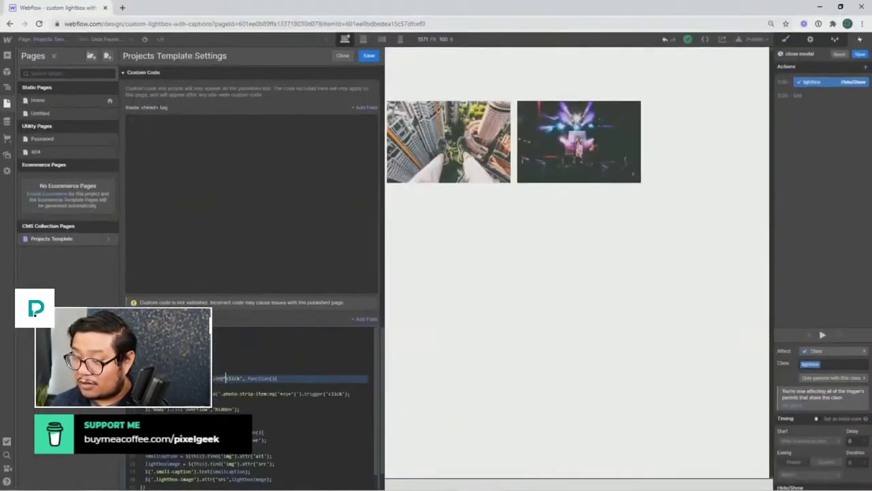
- Close the page settings and give the Collection Item around the lightbox thumb the new class custom-lightbox-thumb
click(425, 283)
click(504, 285)
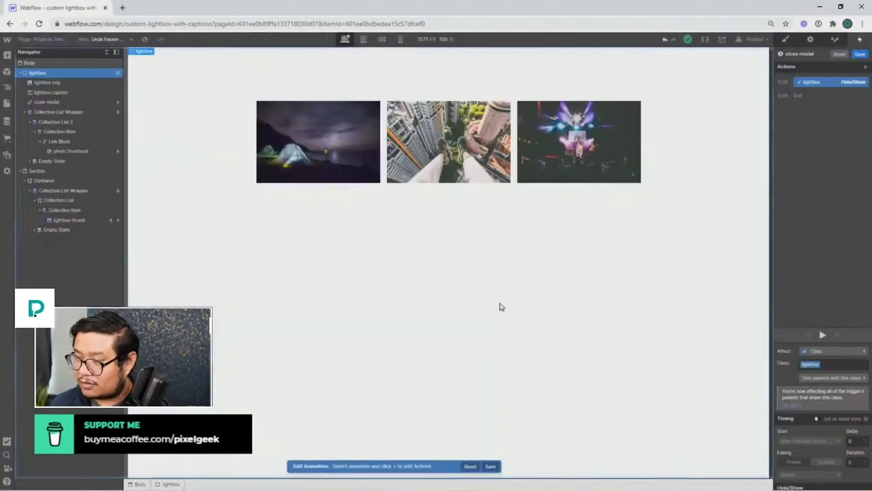
click(314, 160)
click(78, 210)
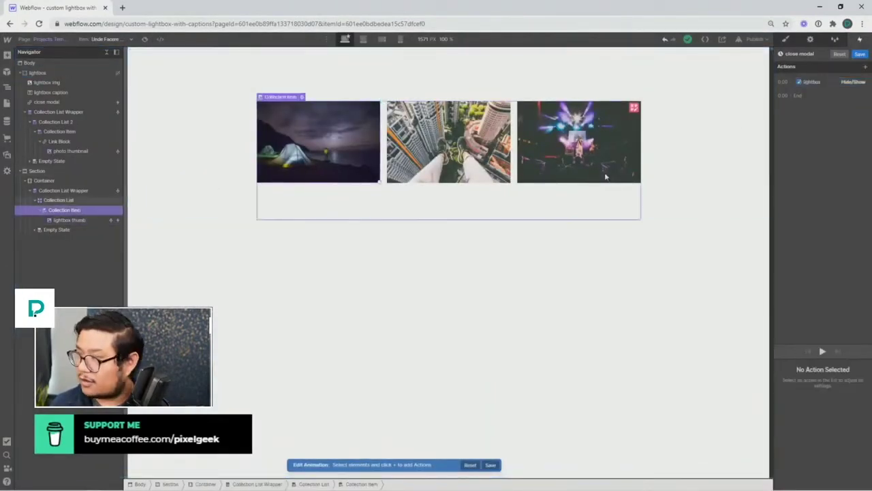
click(785, 39)
click(810, 76)
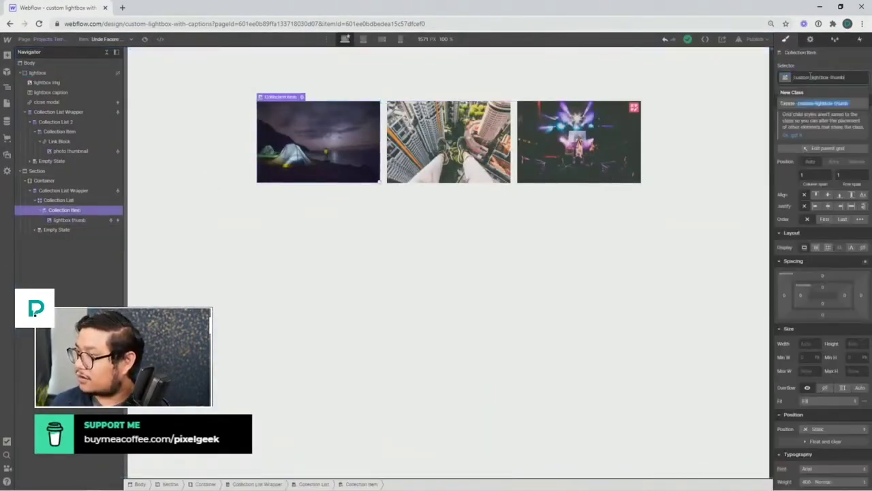
text(custom lightbox thumb)
key(Return)
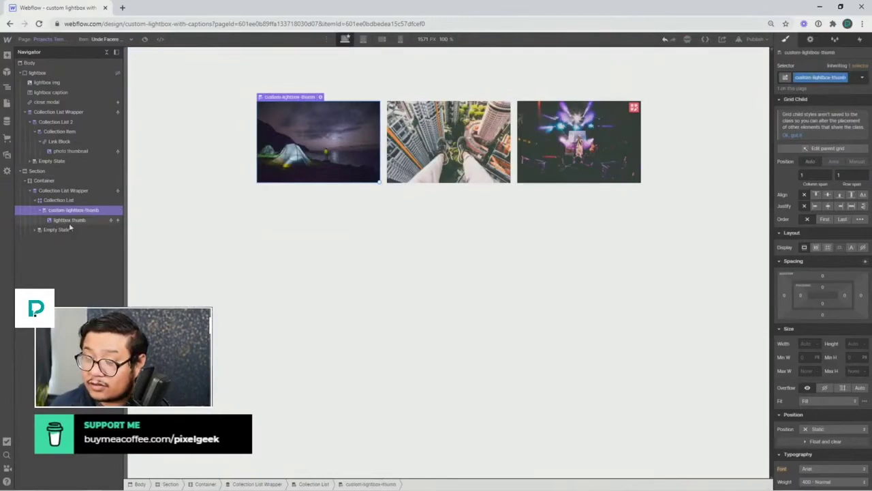
- Reopen the Projects Template's custom code and examine the $(this).index() line in the thumbnail click handler
click(38, 39)
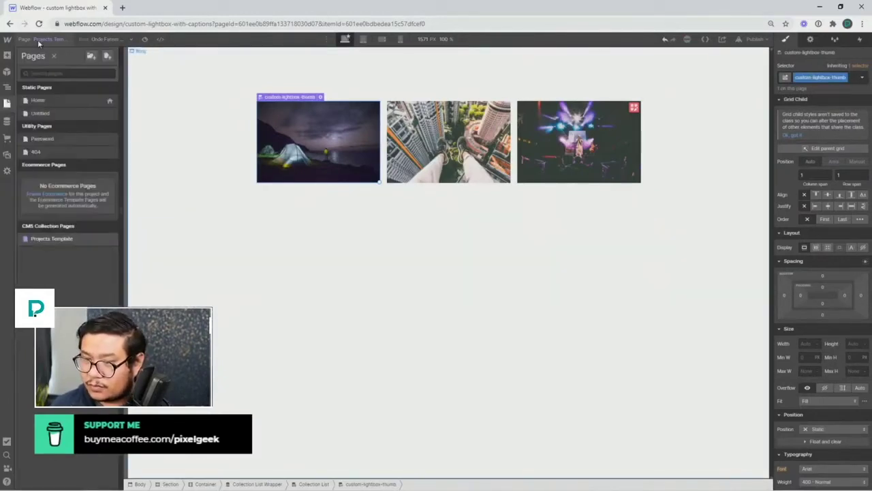
click(110, 239)
scroll(231, 360, down, 10)
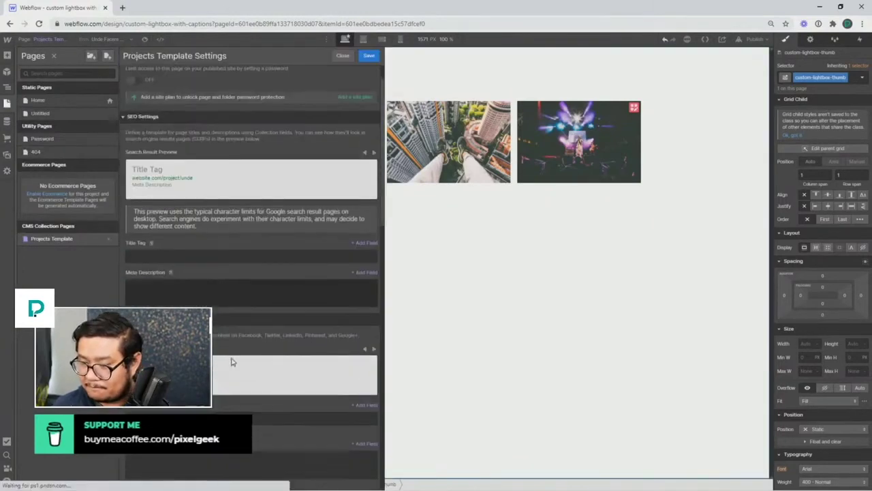
scroll(231, 357, down, 5)
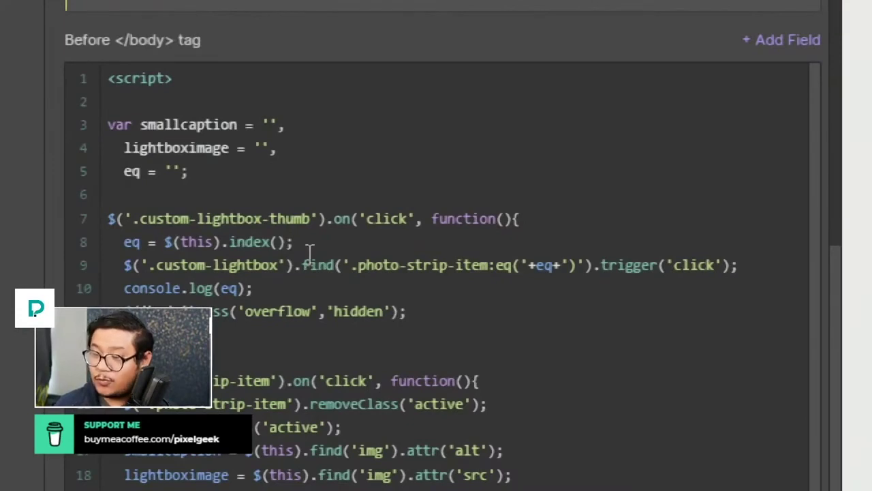
drag(293, 242, 165, 241)
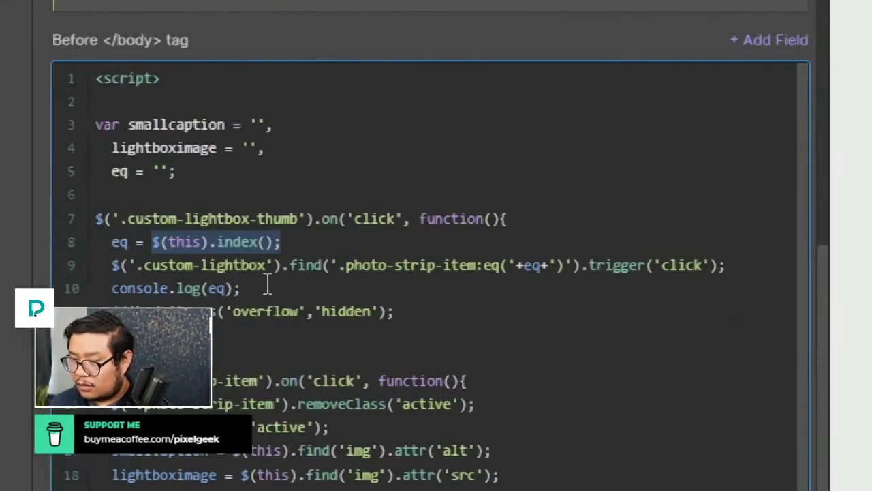
double_click(251, 244)
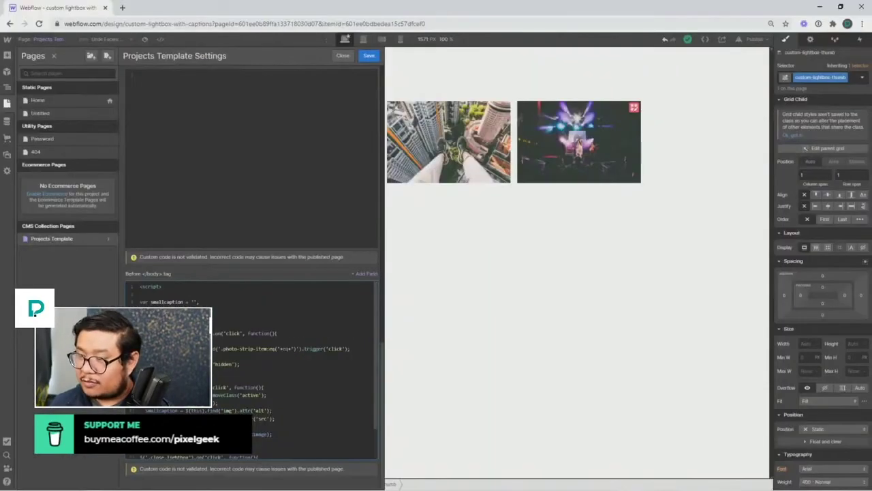
- Close and reopen the Projects Template's page settings, and examine how eq is assigned in the custom-lightbox-thumb click handler
click(439, 245)
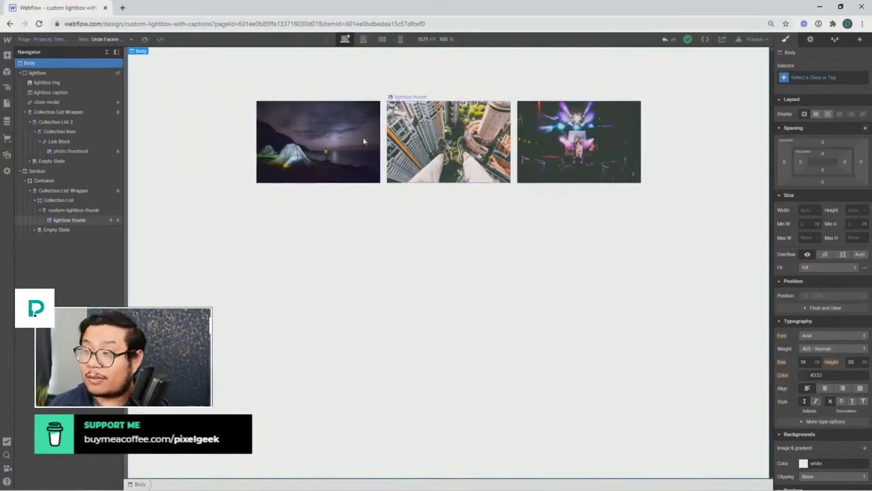
click(46, 40)
scroll(235, 375, down, 5)
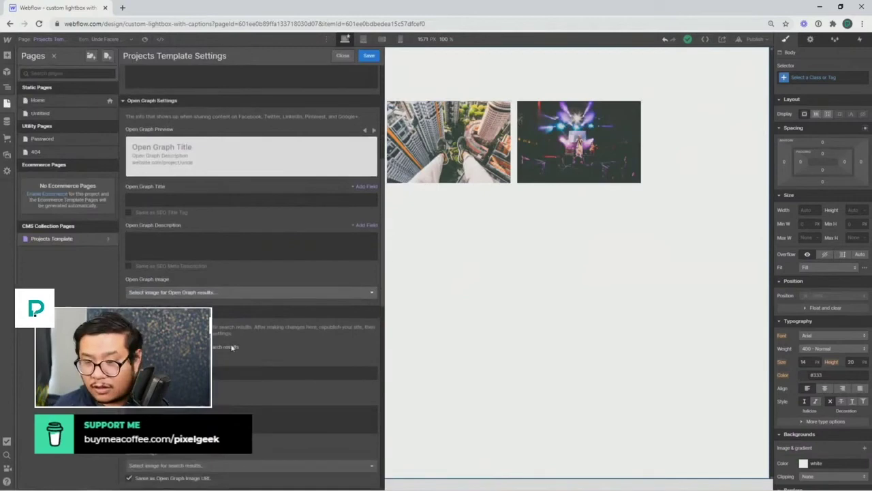
scroll(239, 368, down, 10)
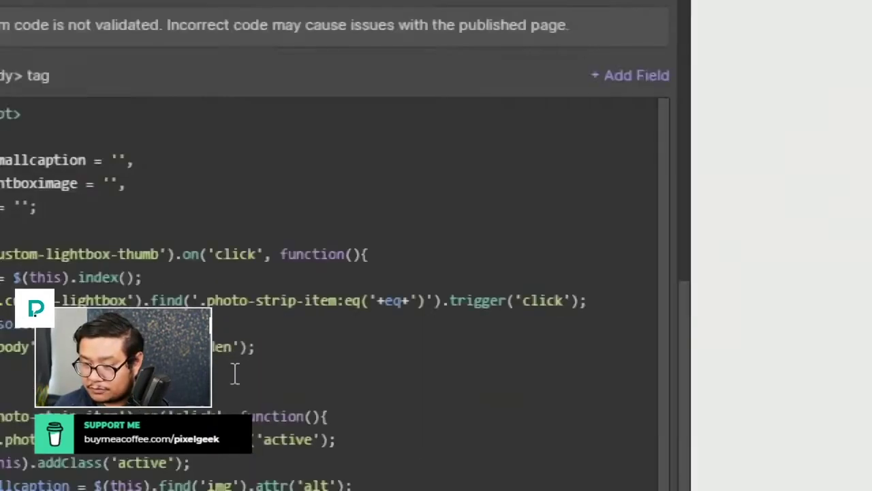
scroll(479, 366, down, 1)
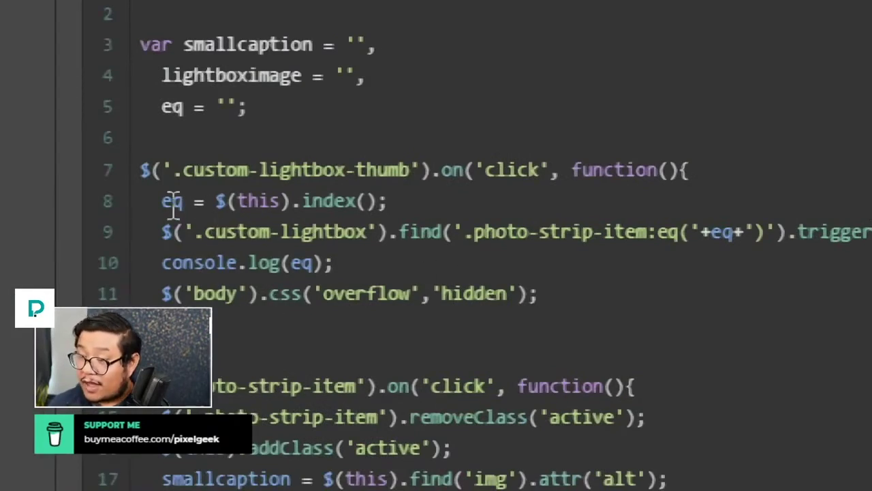
drag(177, 205, 167, 206)
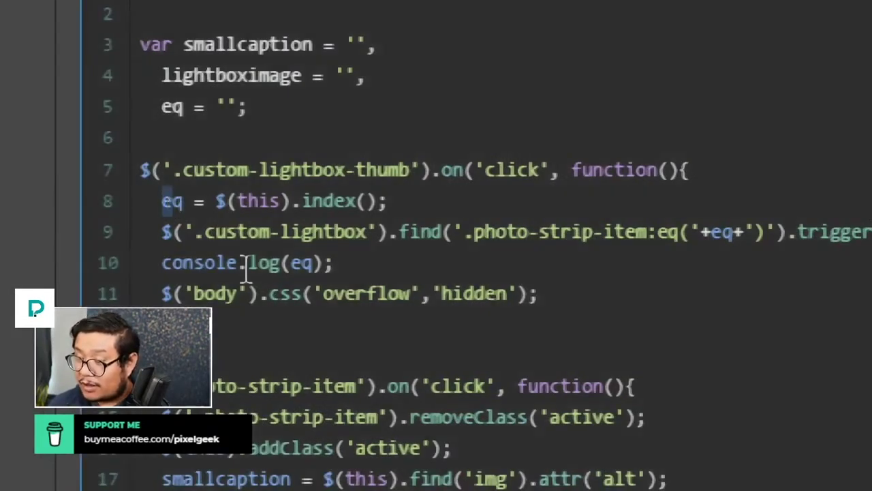
click(243, 271)
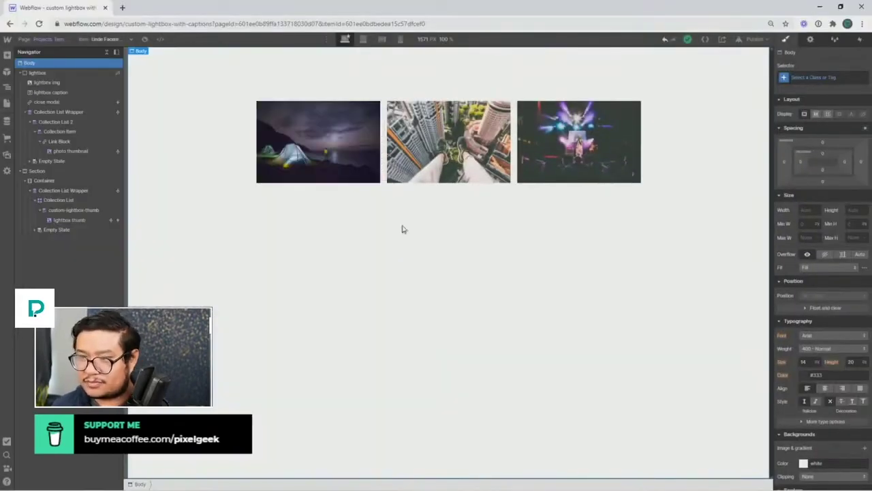
- Show the hidden lightbox by setting its display to Flex, and select the first photo thumbnail inside it
click(320, 141)
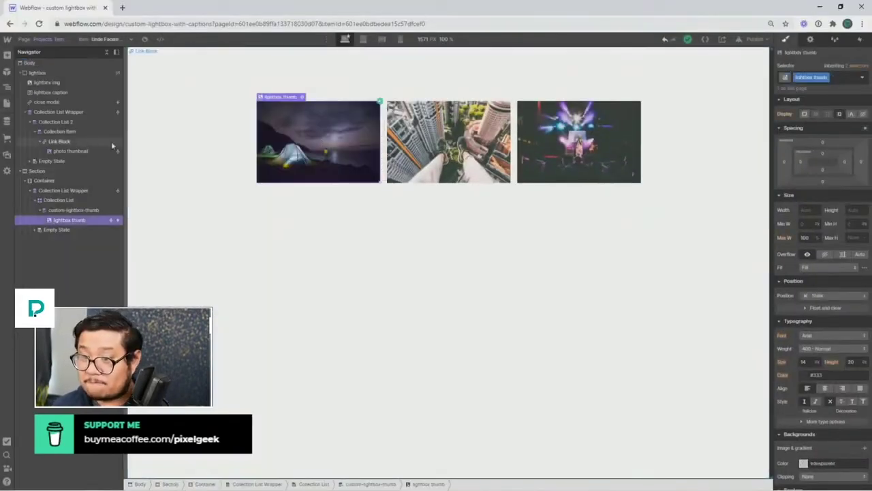
click(48, 72)
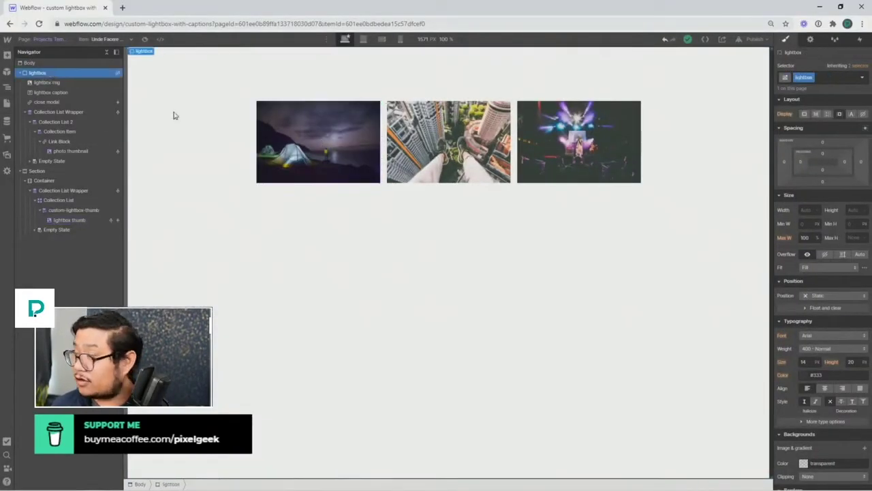
click(858, 41)
click(786, 40)
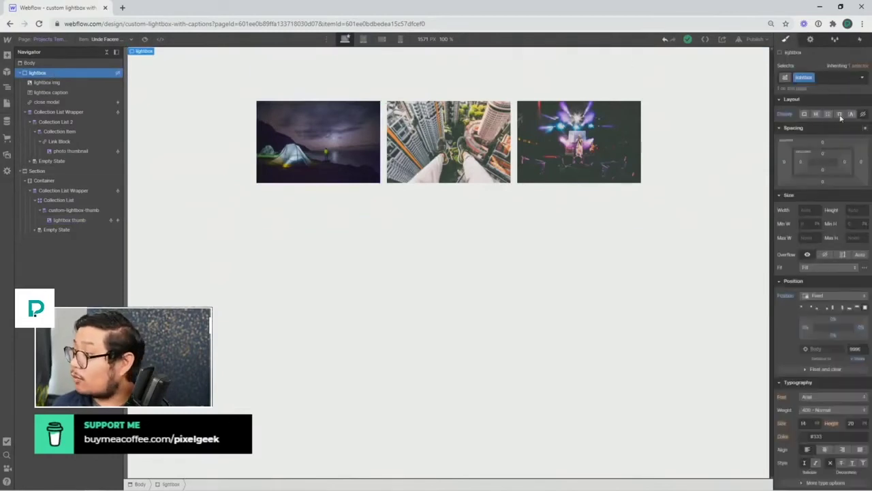
click(816, 115)
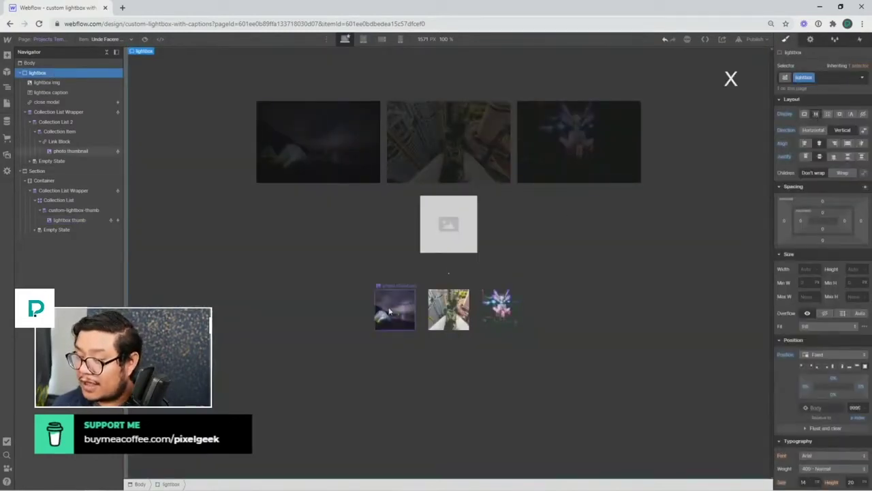
click(389, 311)
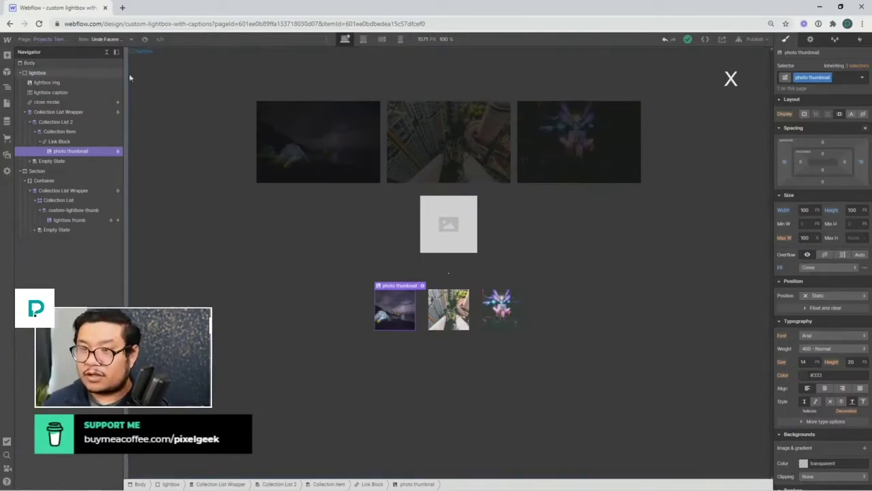
- Open the Projects Template's Before </body> tag code and examine the body overflow line and photo-strip-item trigger in the custom-lightbox-thumb handler
click(67, 41)
scroll(242, 412, down, 10)
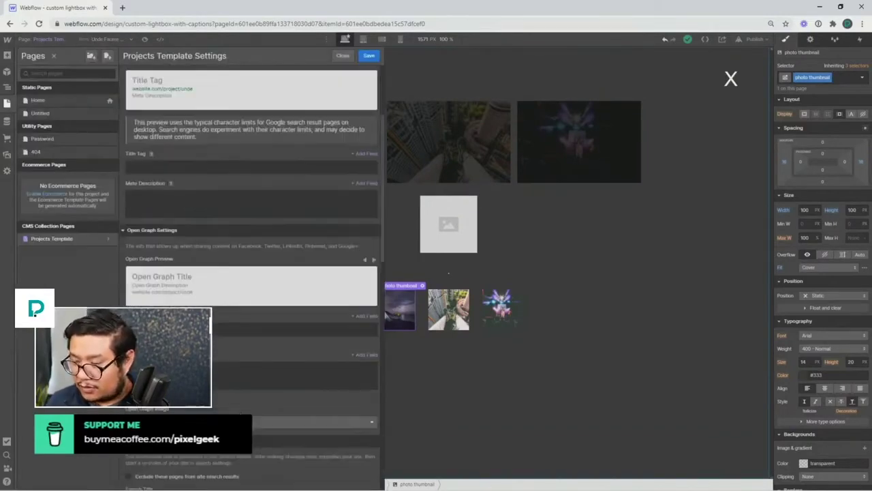
scroll(242, 412, down, 10)
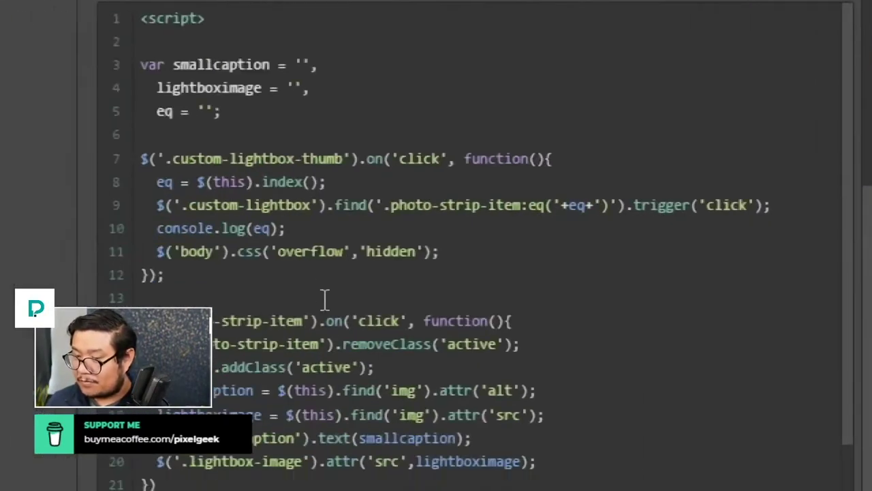
double_click(333, 258)
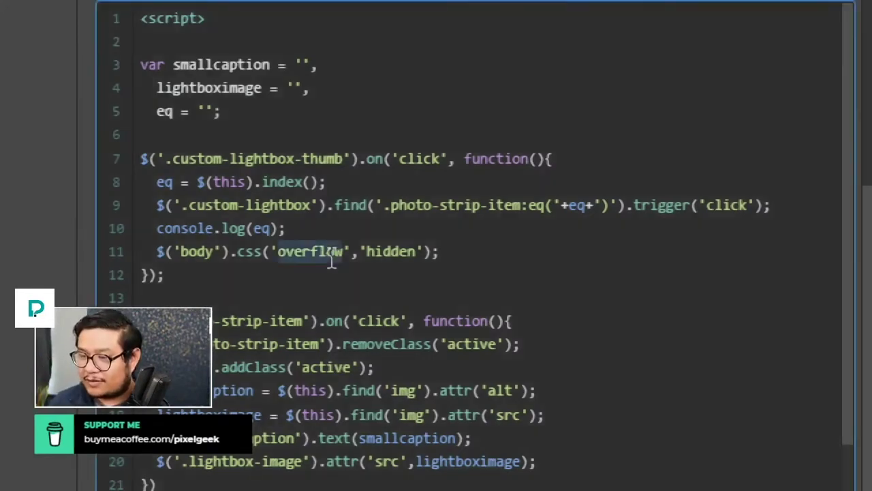
double_click(216, 164)
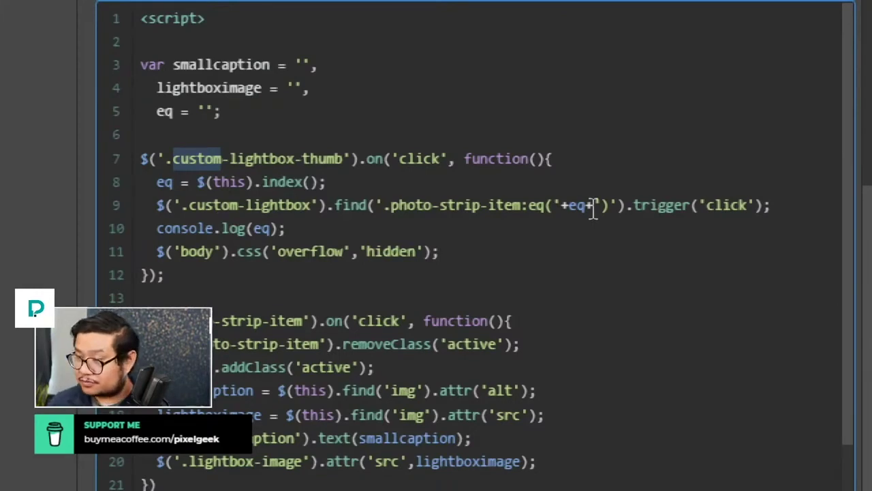
scroll(463, 263, down, 3)
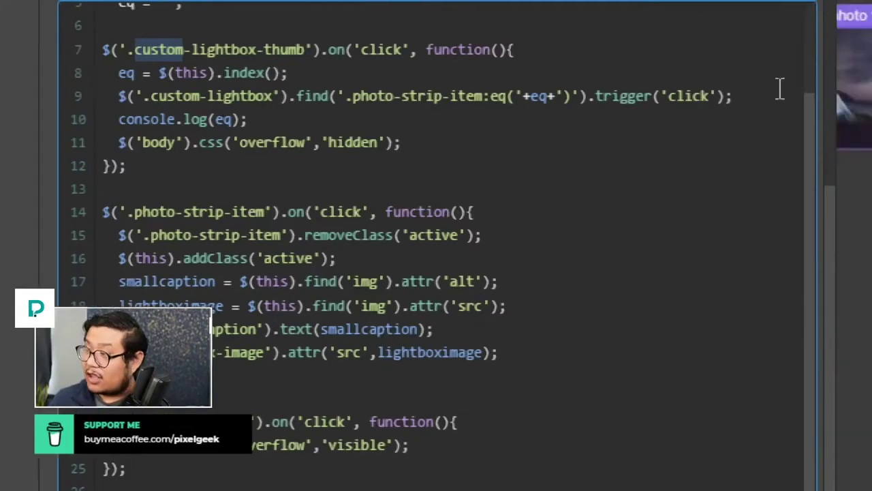
- Examine the photo-strip-item click handler's removeClass and addClass lines for the active class
drag(103, 212, 210, 217)
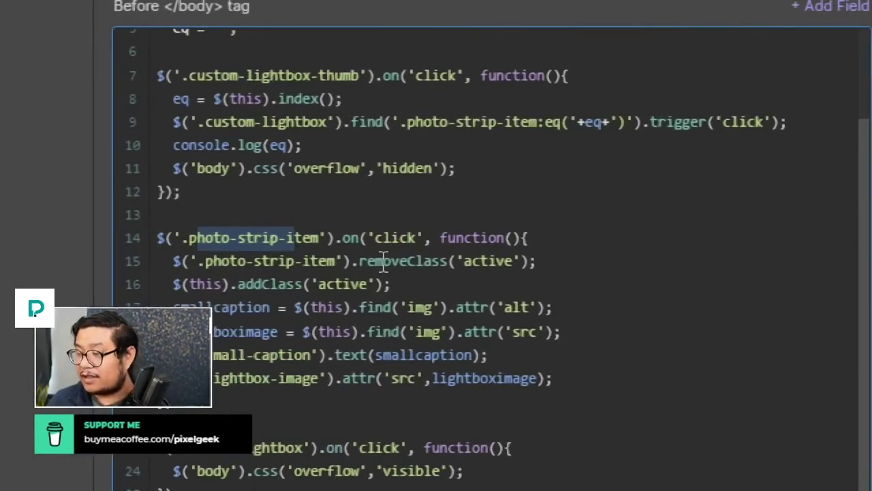
double_click(384, 263)
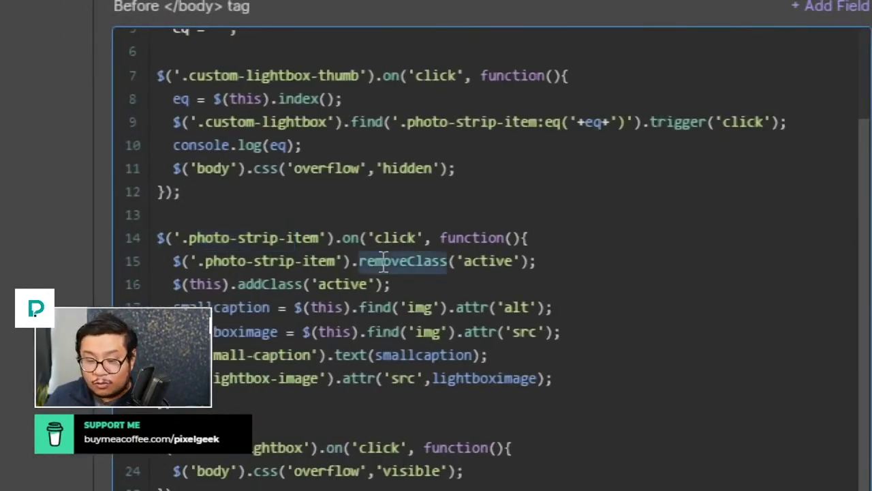
double_click(486, 270)
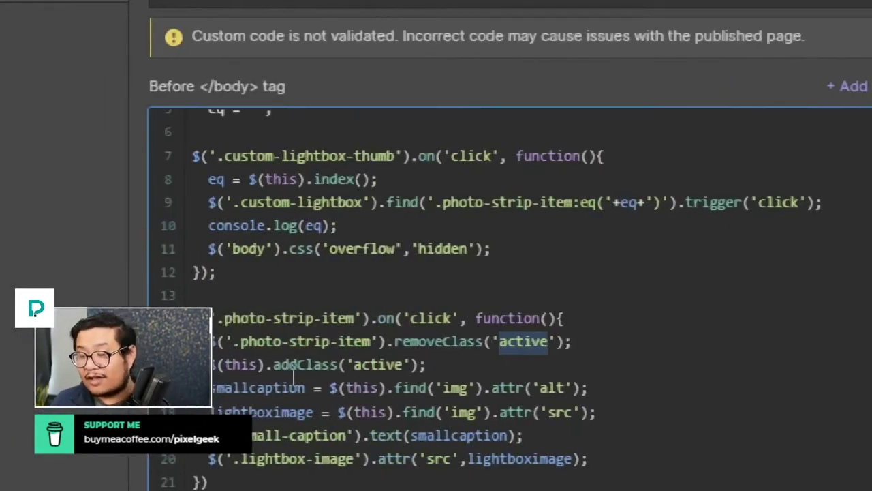
double_click(384, 345)
double_click(378, 366)
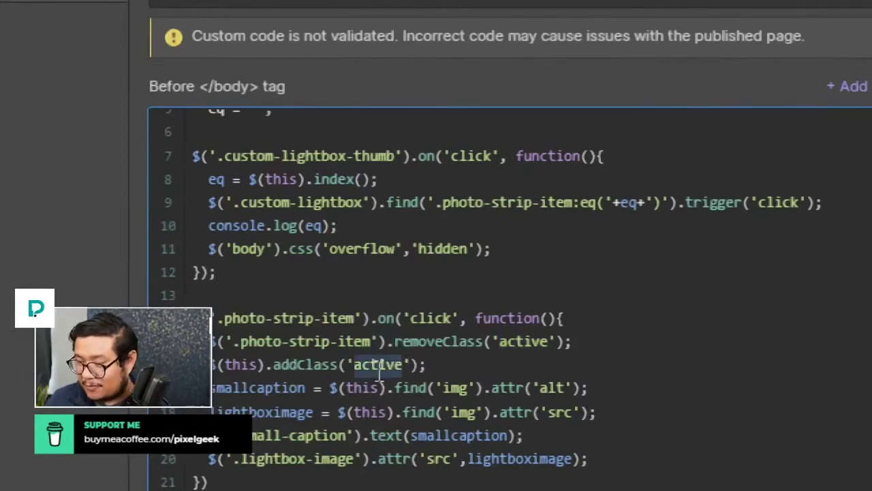
scroll(378, 371, down, 2)
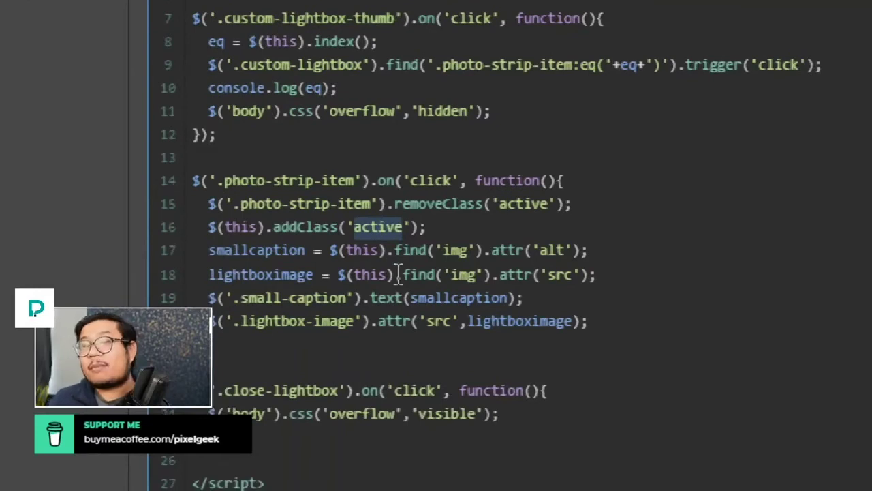
- Examine how the smallcaption and lightboximage variables read the clicked image's alt and src attributes
double_click(260, 250)
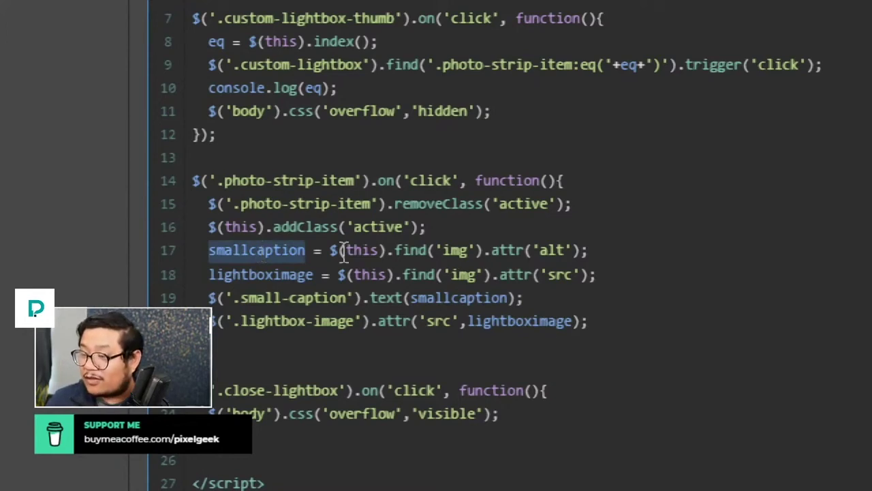
drag(344, 250, 553, 253)
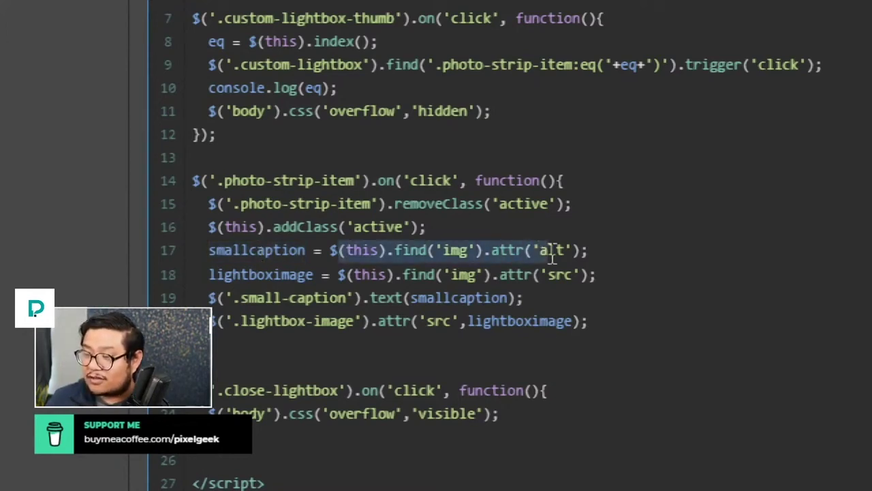
double_click(555, 252)
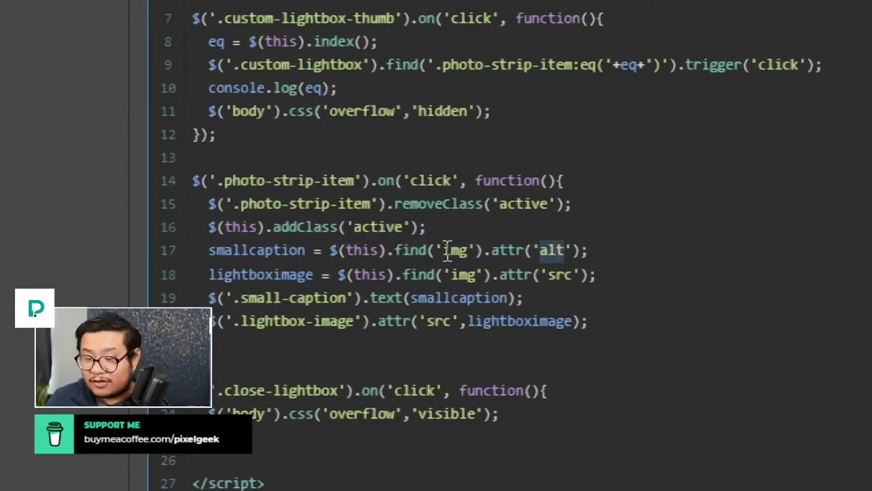
double_click(257, 254)
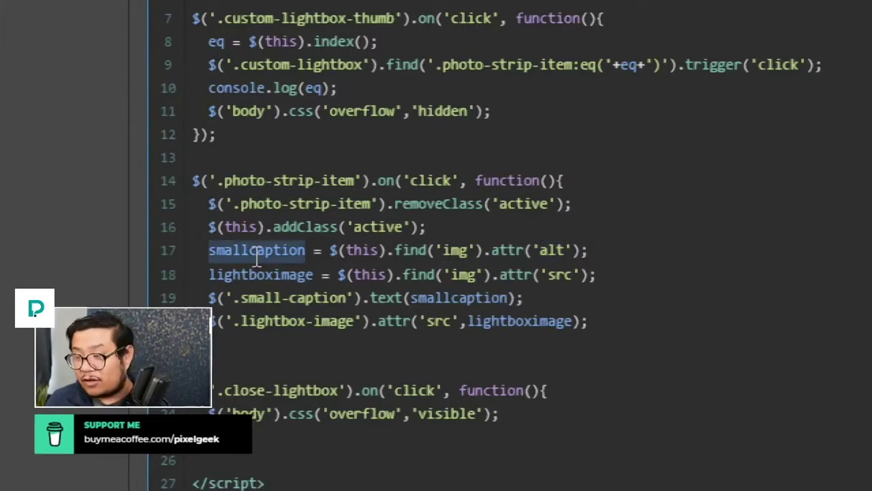
double_click(561, 276)
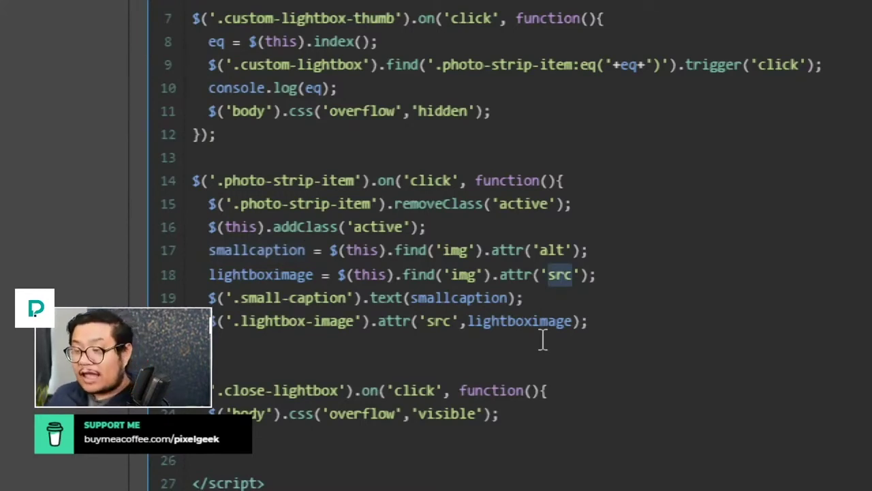
double_click(254, 251)
double_click(257, 273)
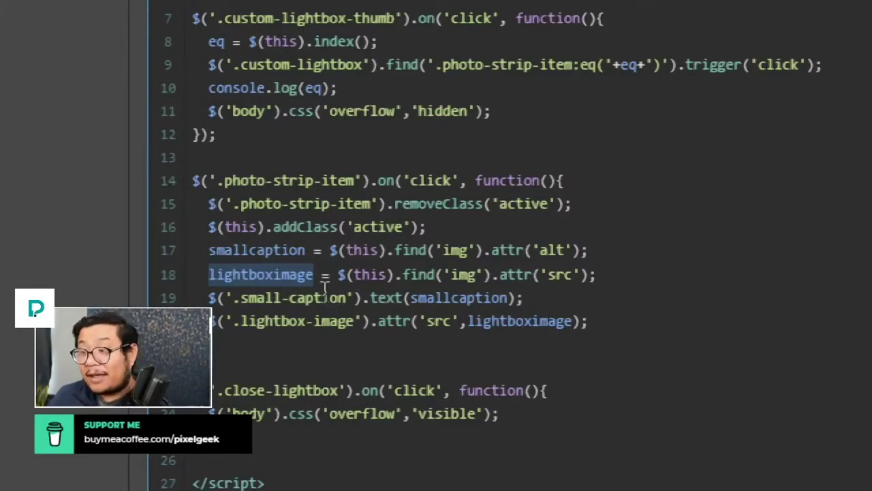
- Examine the lines passing smallcaption to the small-caption text and lightboximage to the lightbox-image src attribute
drag(225, 298, 342, 290)
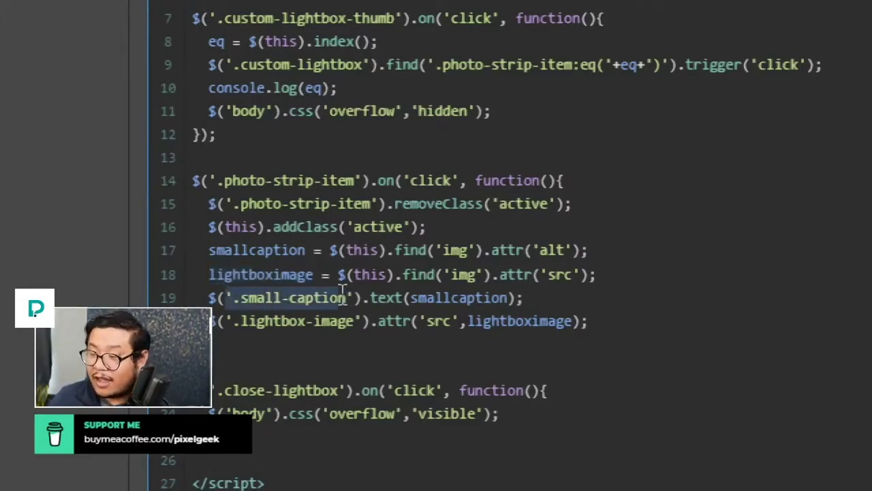
double_click(430, 298)
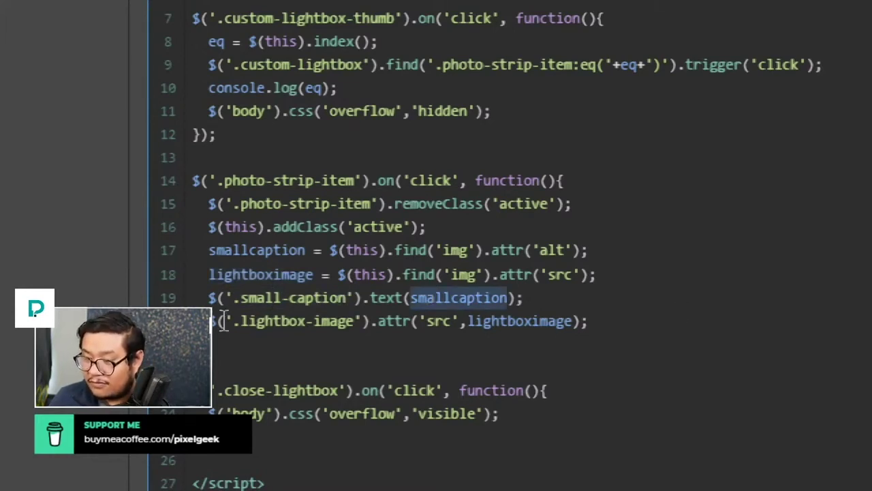
drag(225, 321, 360, 323)
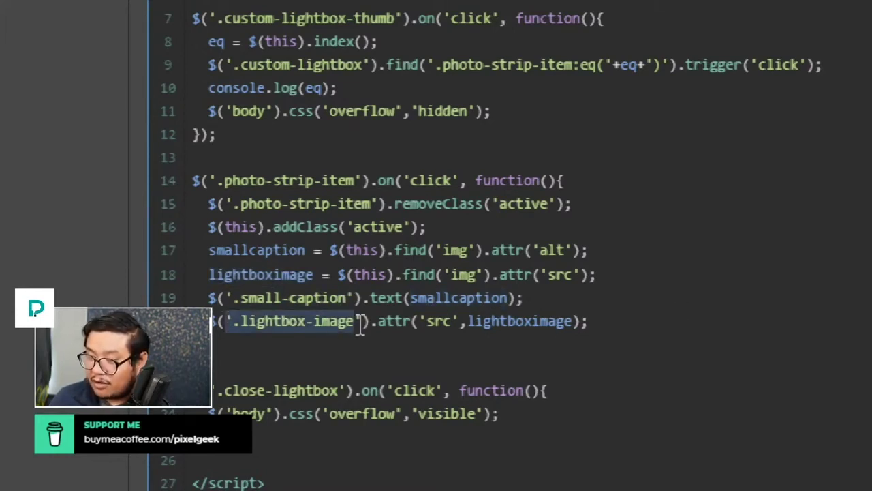
double_click(436, 321)
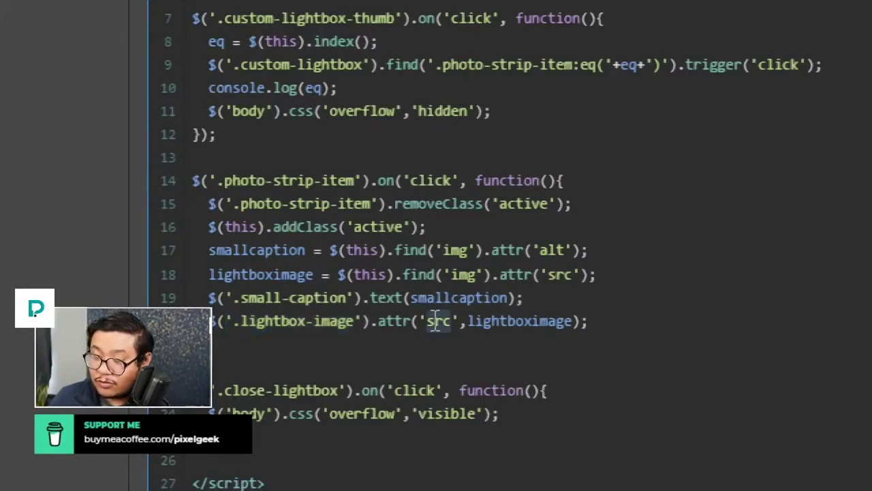
drag(469, 322, 557, 312)
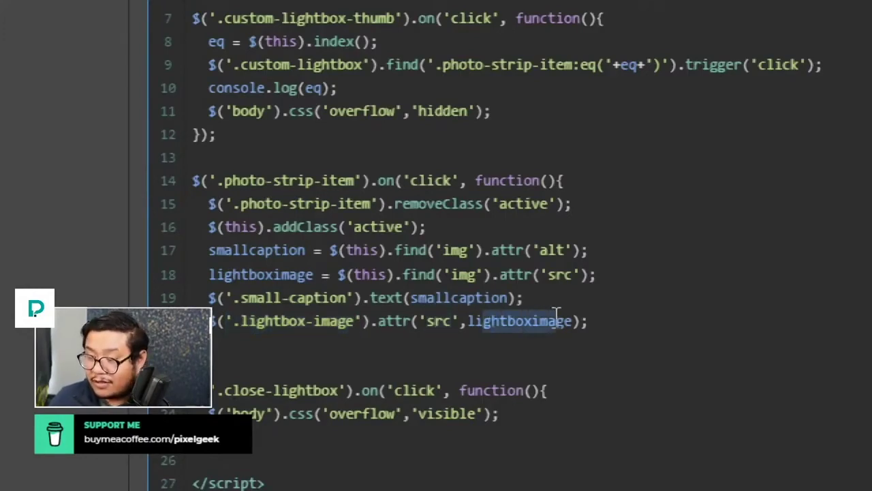
click(557, 324)
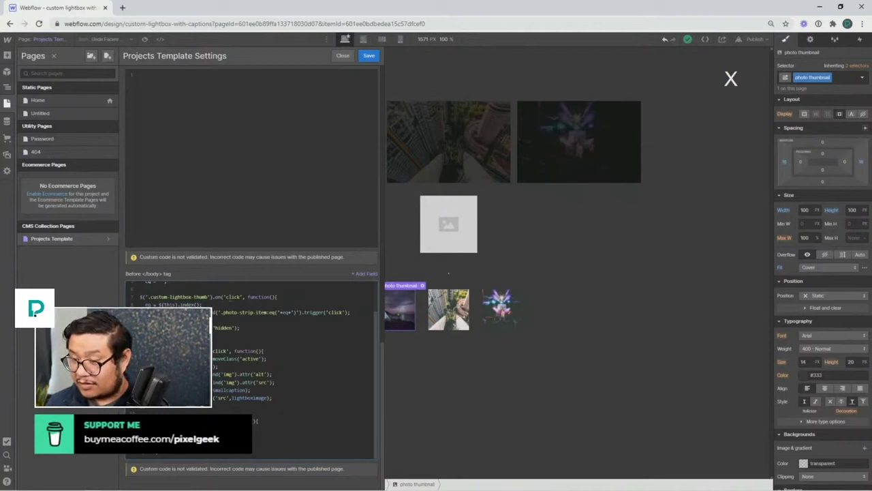
click(502, 161)
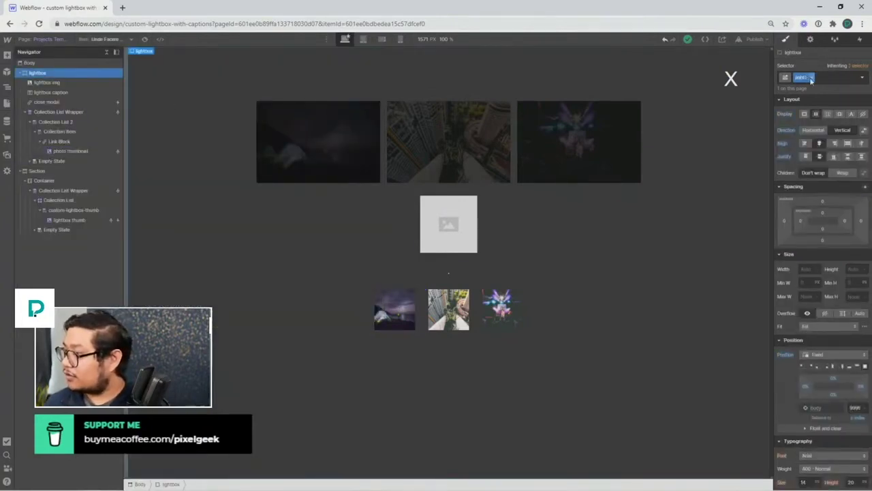
click(811, 80)
key(BackSpace)
text(custom-lightbox)
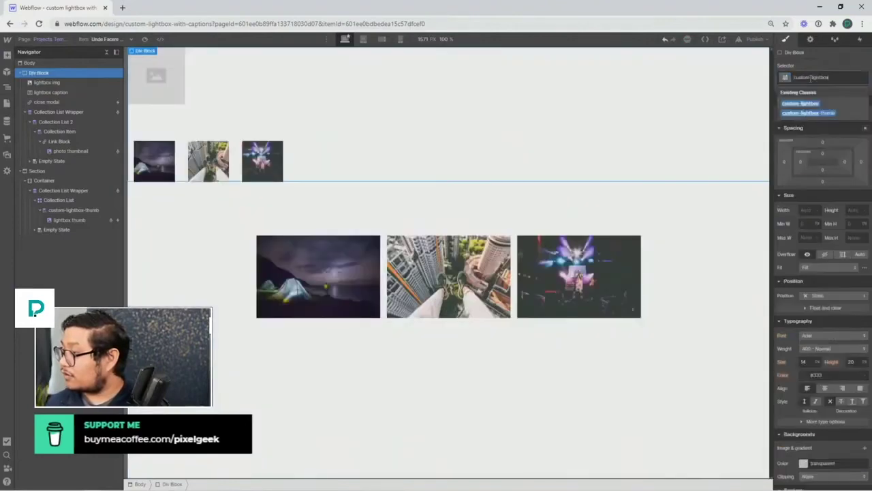
key(Escape)
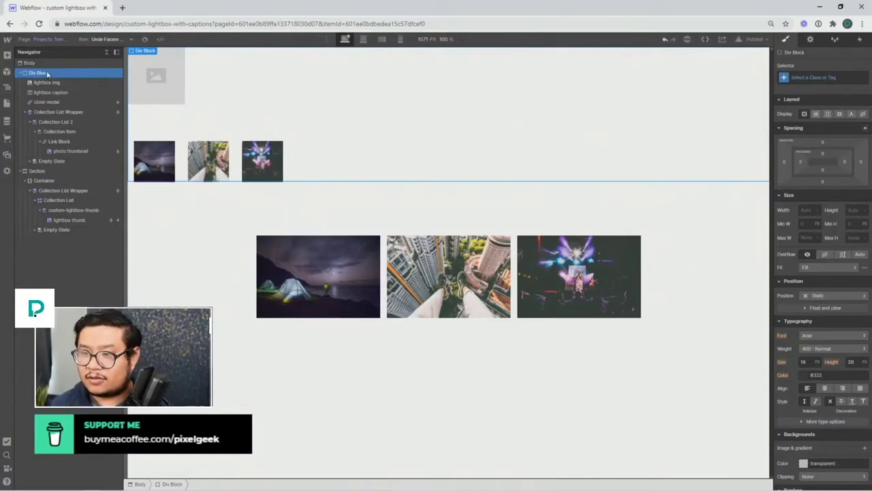
- Delete the old lightbox div from the Projects Template and copy the custom-lightbox element from the Untitled page
key(Delete)
click(61, 41)
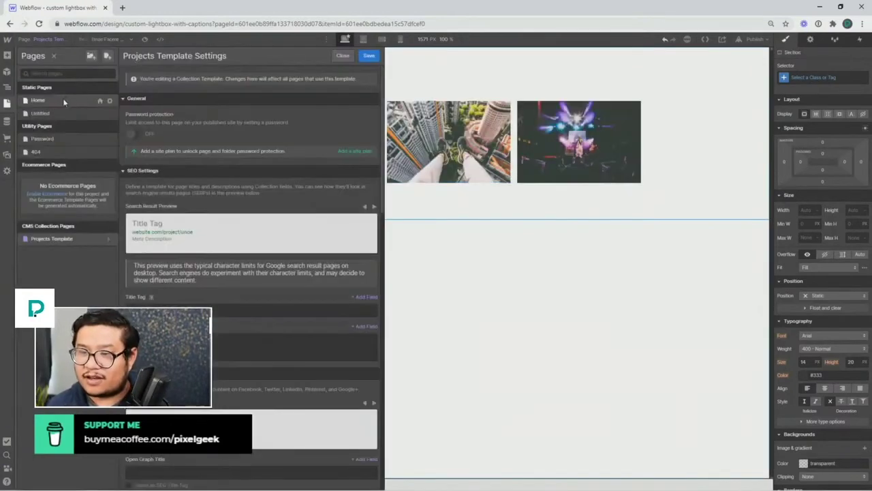
click(59, 110)
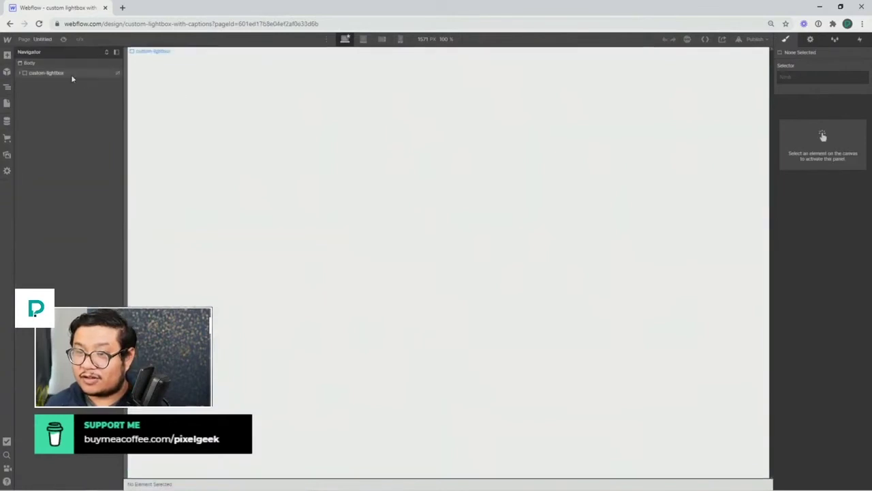
click(71, 75)
- Paste the custom-lightbox element into the Projects Template's body and set its display to flex
click(38, 40)
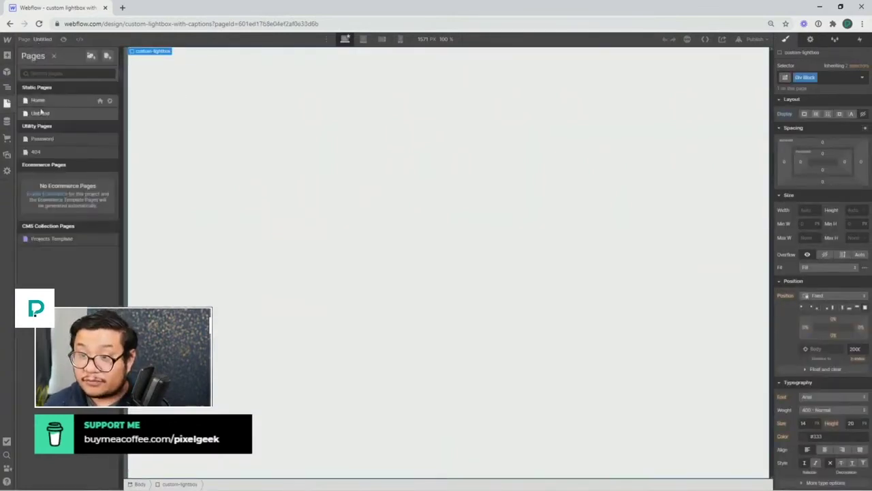
click(51, 239)
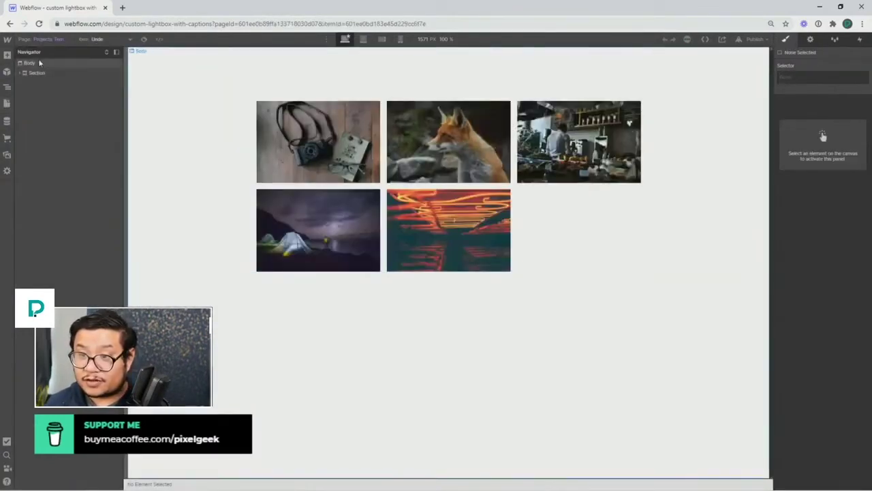
click(39, 63)
key(ctrl+v)
click(42, 83)
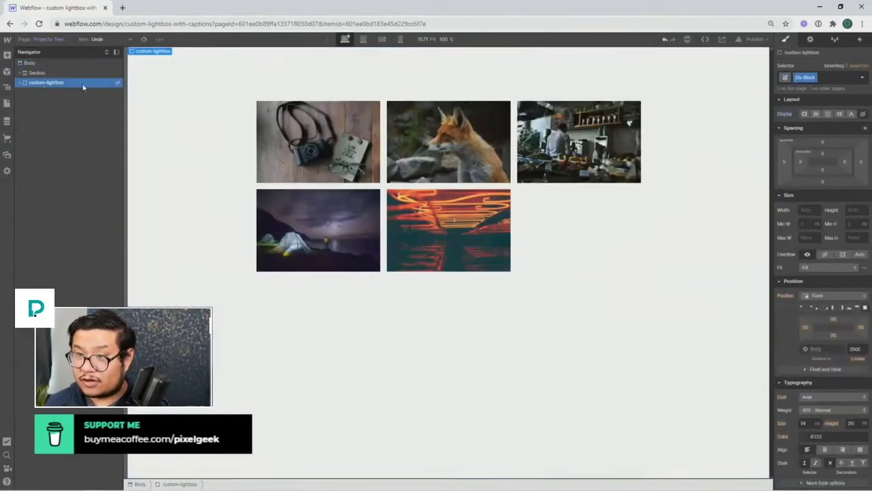
click(815, 114)
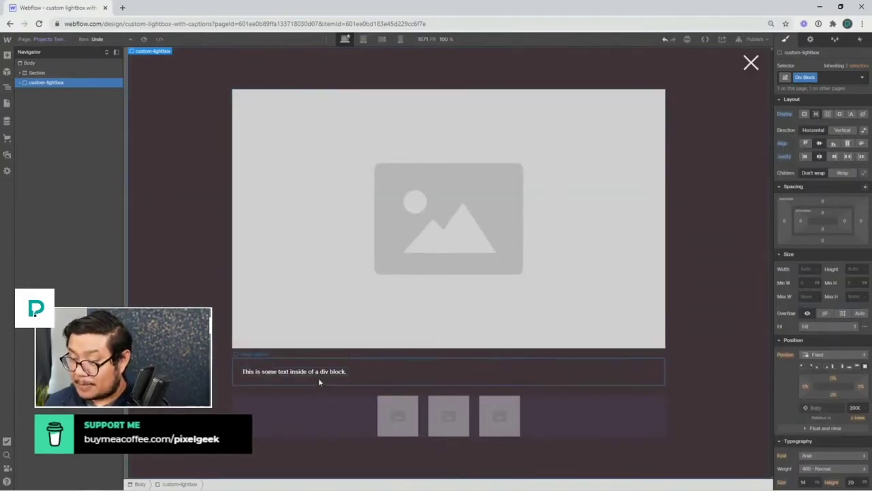
- Set the photo-strip-row collection list's source to the photos field
click(391, 413)
double_click(391, 412)
click(291, 340)
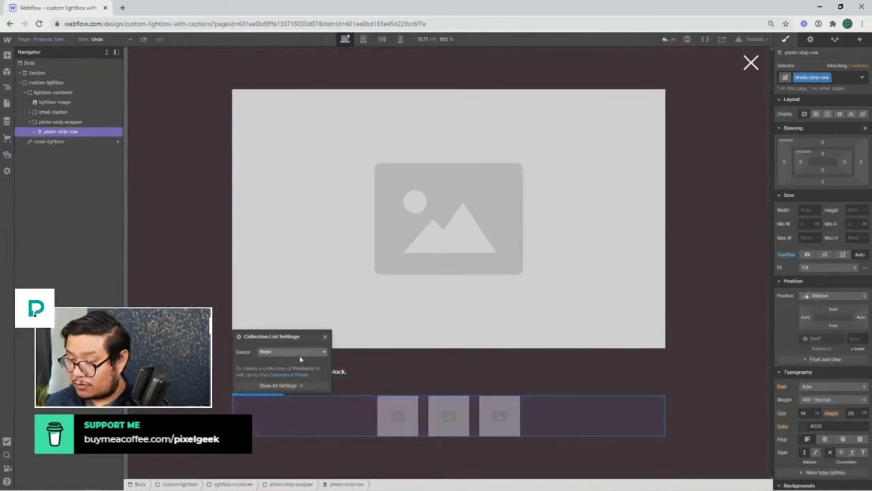
click(281, 374)
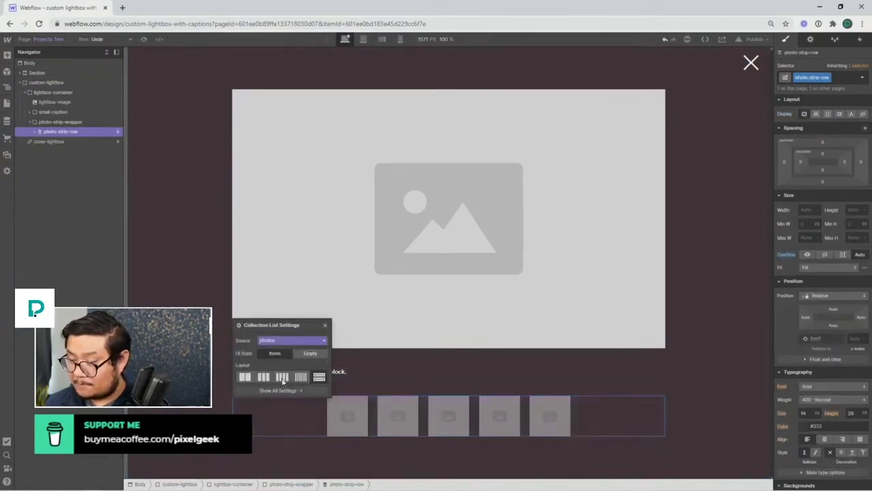
click(325, 328)
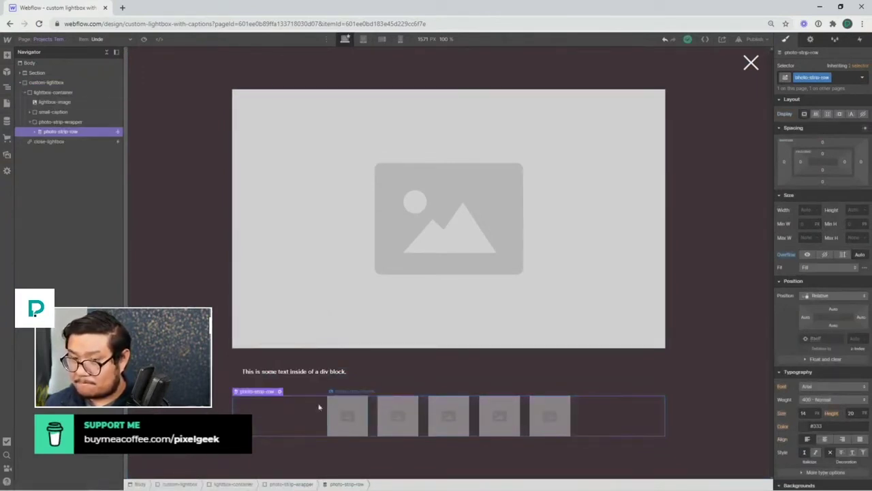
- Bind the photo-strip-thumb image to the photos field from Projects
double_click(376, 426)
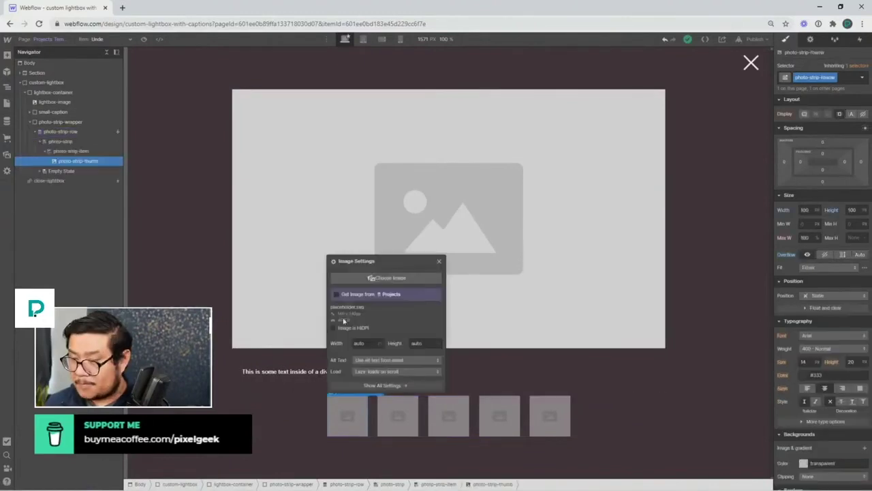
click(355, 295)
click(355, 303)
click(351, 313)
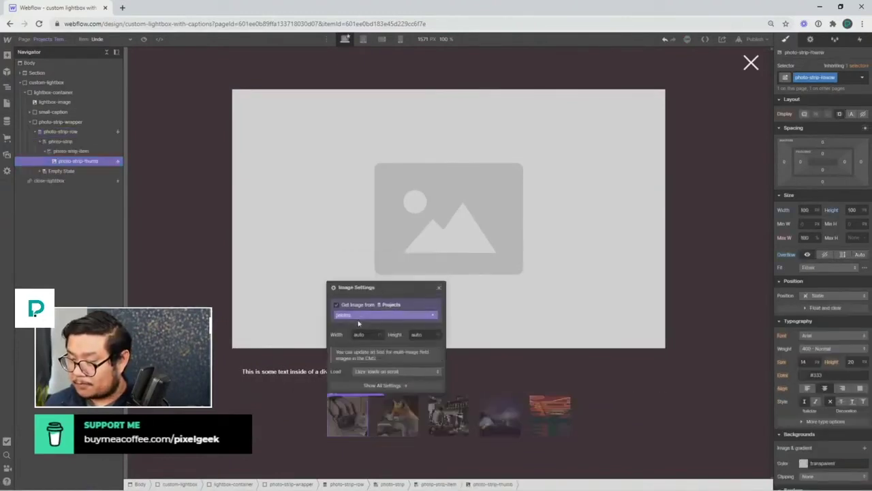
click(440, 290)
- Set the custom-lightbox element's display to none and collapse it in the element tree
key(a)
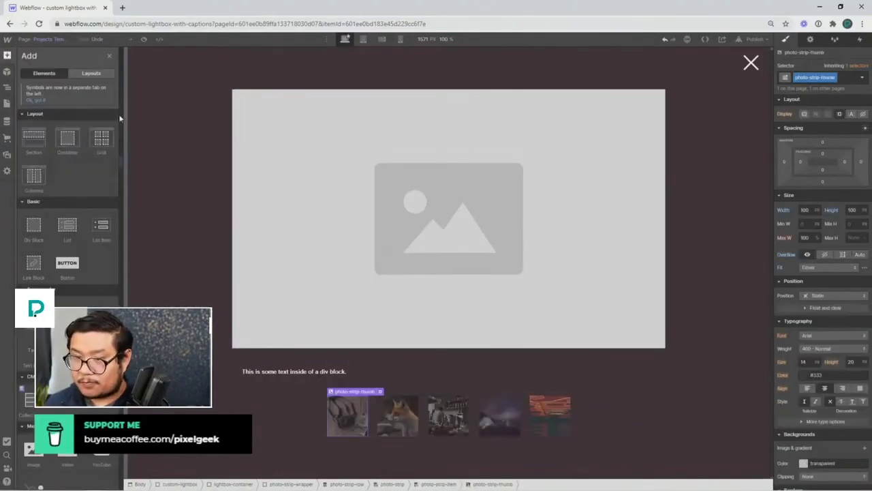
click(138, 118)
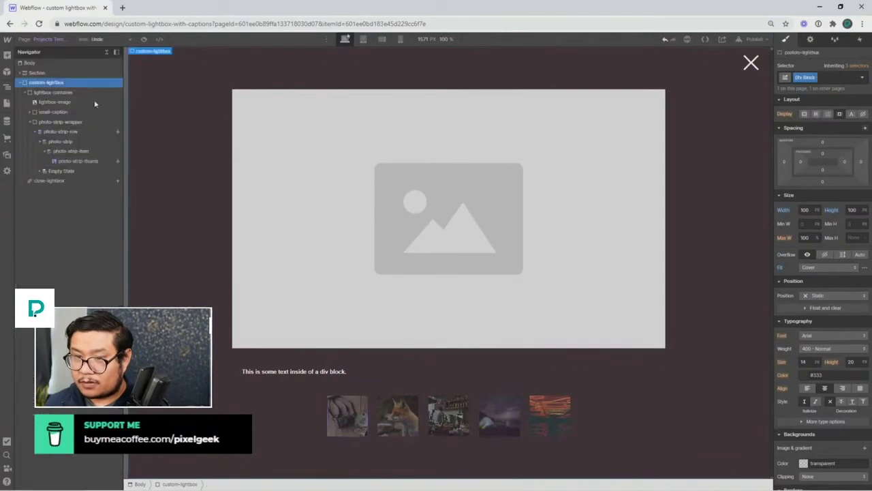
click(863, 113)
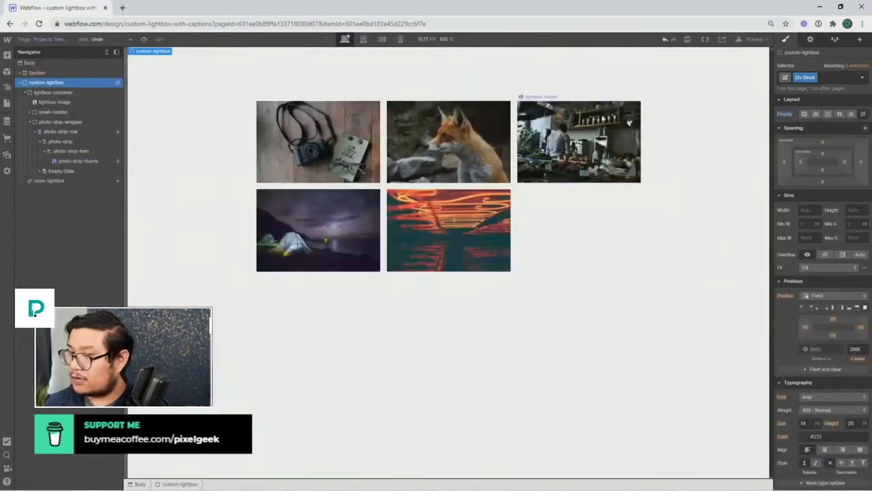
click(76, 179)
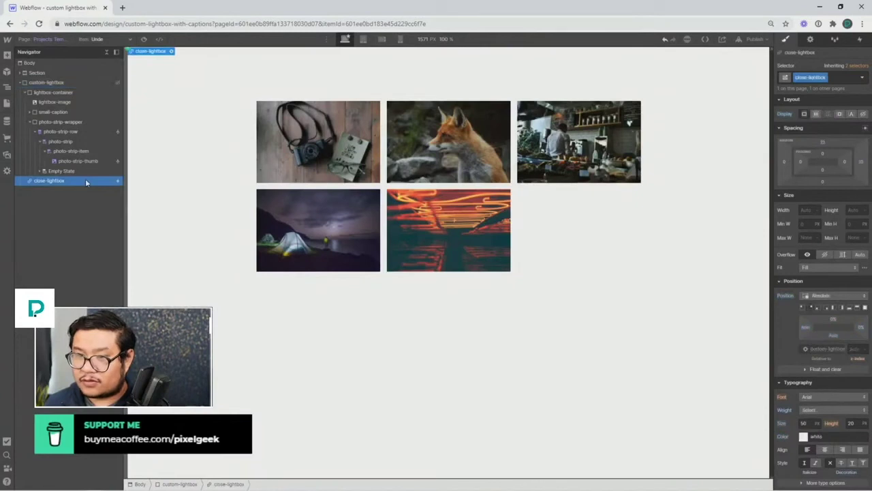
click(21, 82)
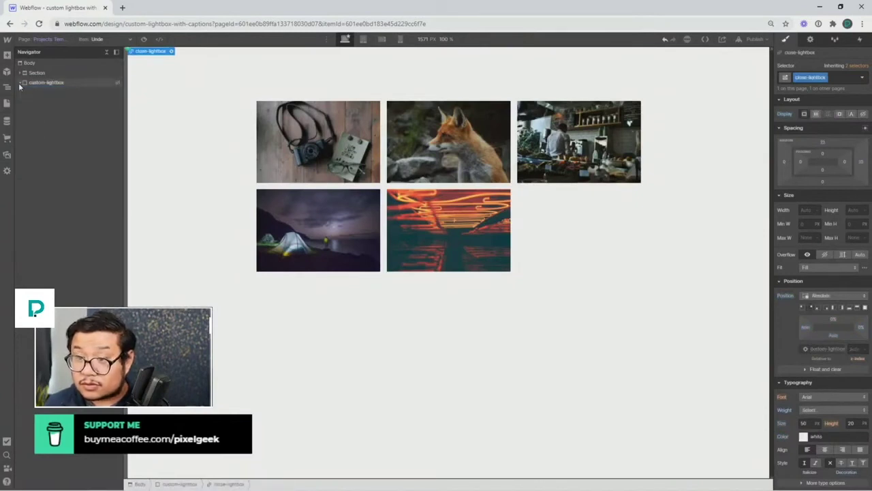
- Retarget the Hide/Show action in the lightbox thumb's open modal animation to the custom-lightbox element
click(290, 141)
click(858, 40)
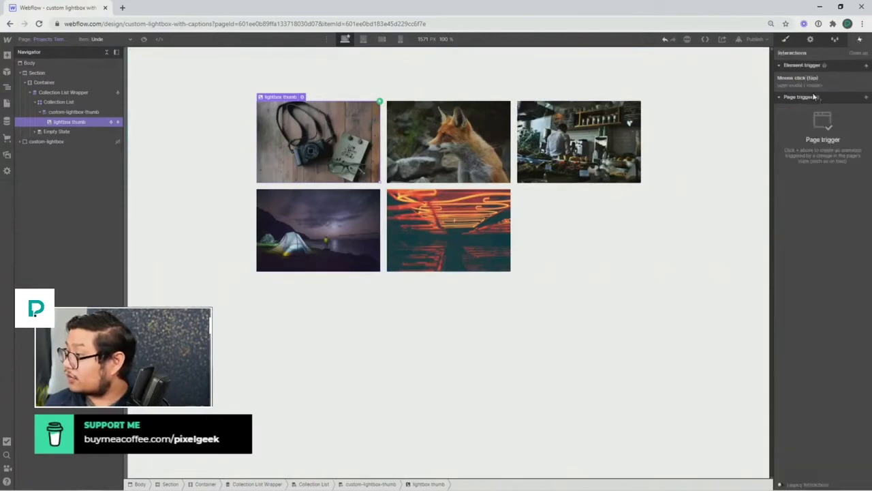
click(800, 83)
click(792, 127)
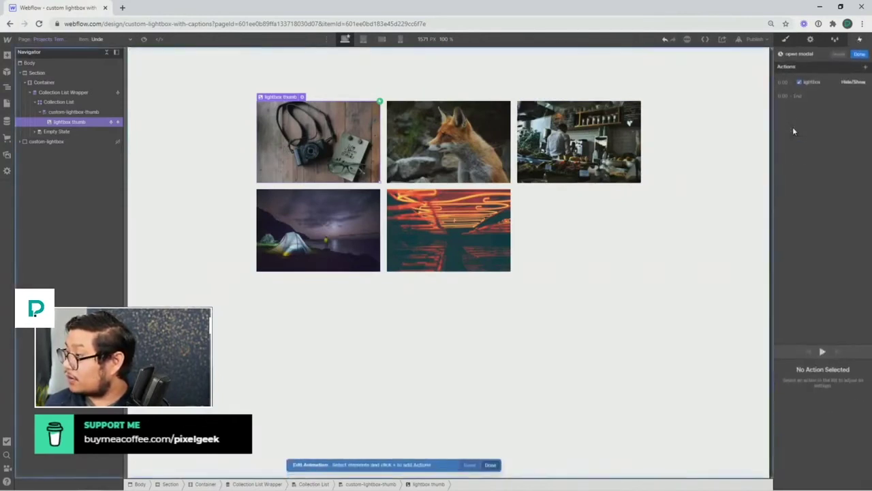
click(808, 82)
click(808, 82)
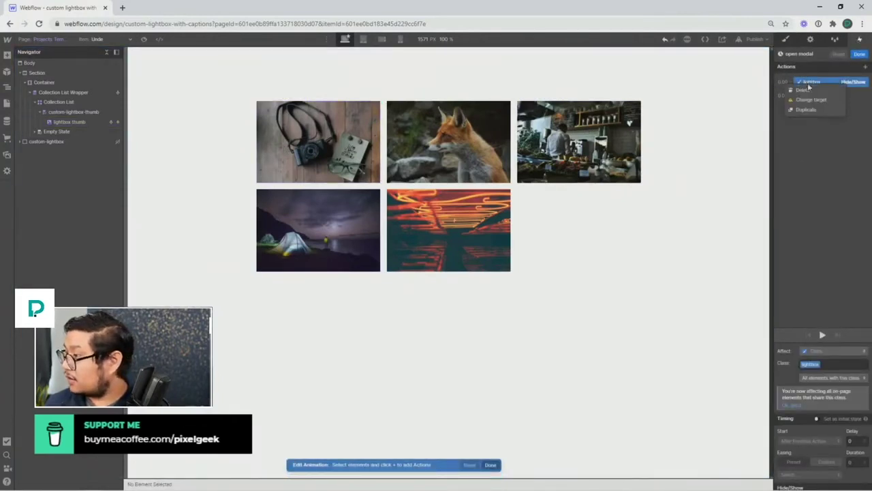
click(813, 101)
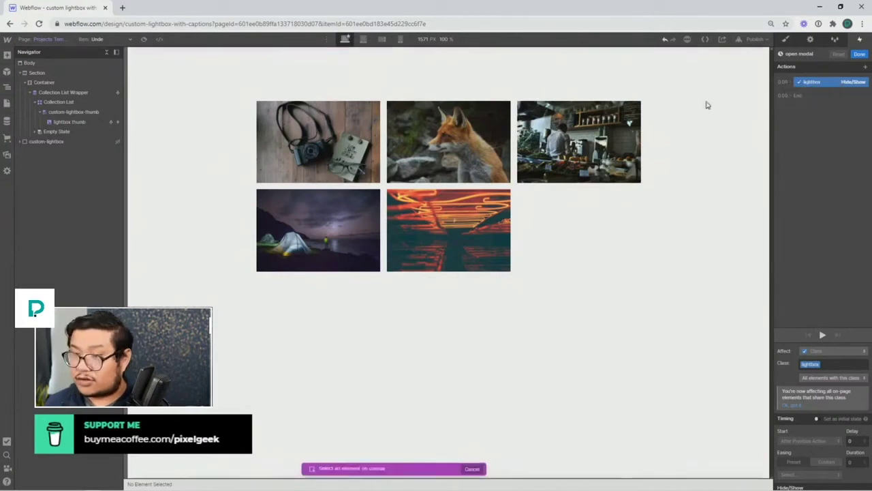
click(51, 142)
click(861, 54)
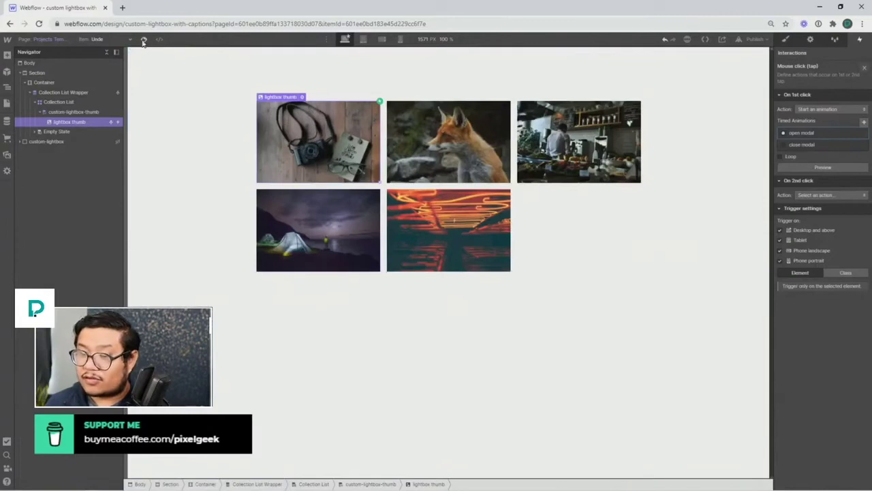
- Publish the site to its webflow.io domain and test the lightbox on the live project page with the camera photo
click(753, 39)
click(696, 140)
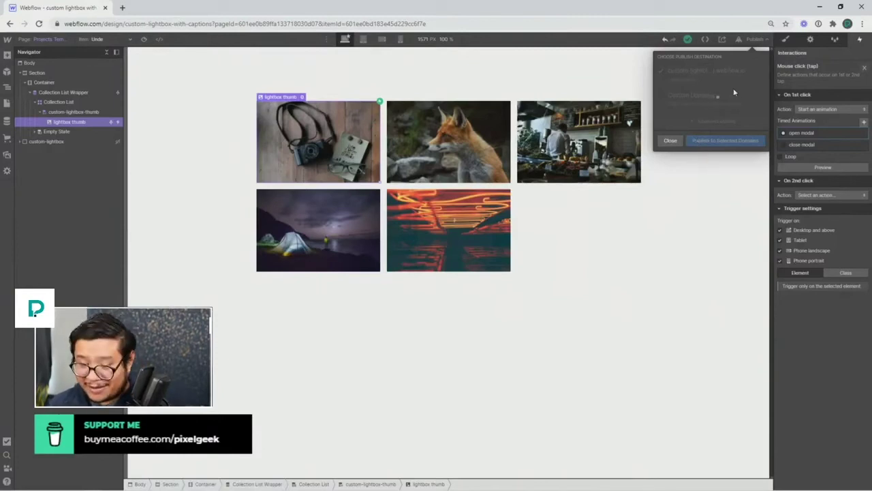
click(752, 74)
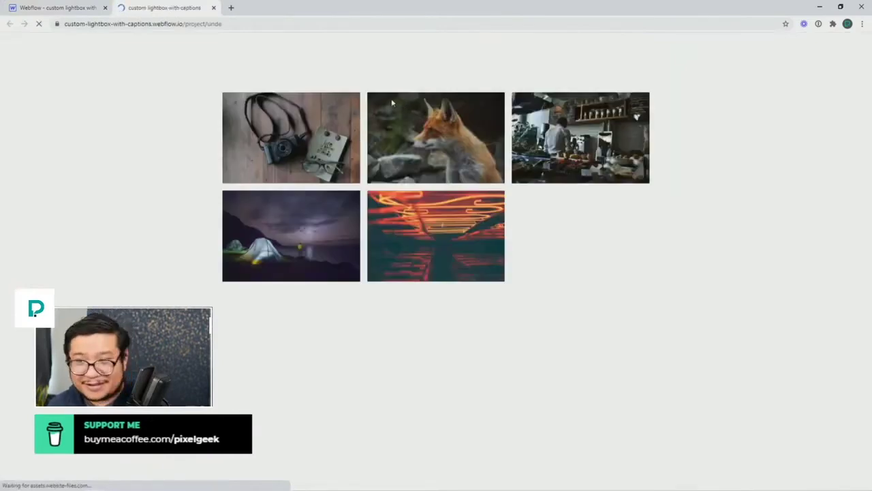
click(285, 129)
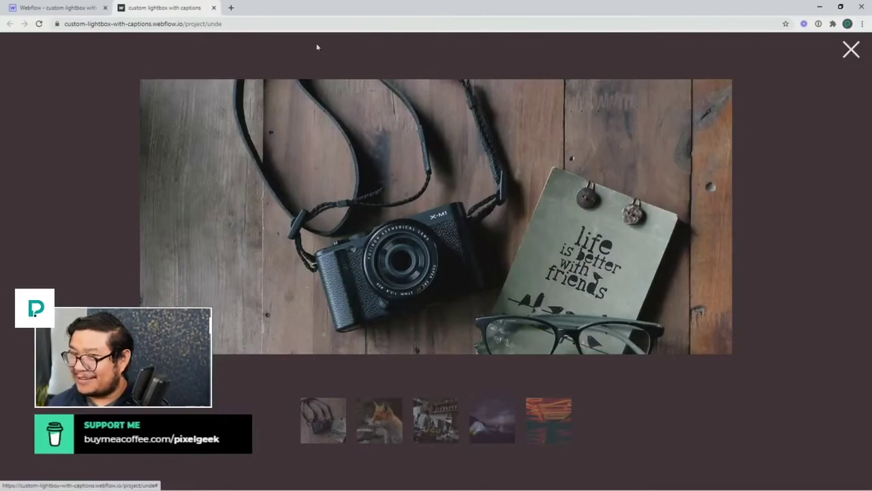
click(214, 7)
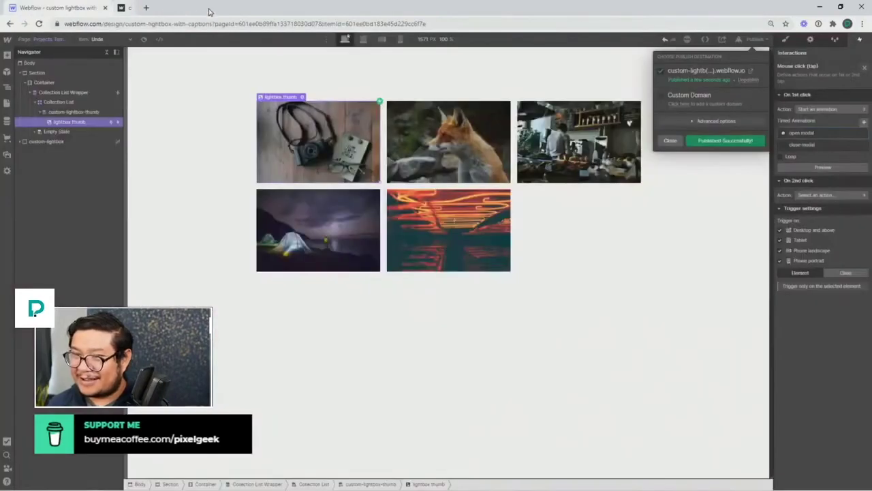
- Retarget the Hide/Show action in close-lightbox's close modal animation to the custom-lightbox element and save the animation
click(25, 146)
click(20, 141)
click(81, 242)
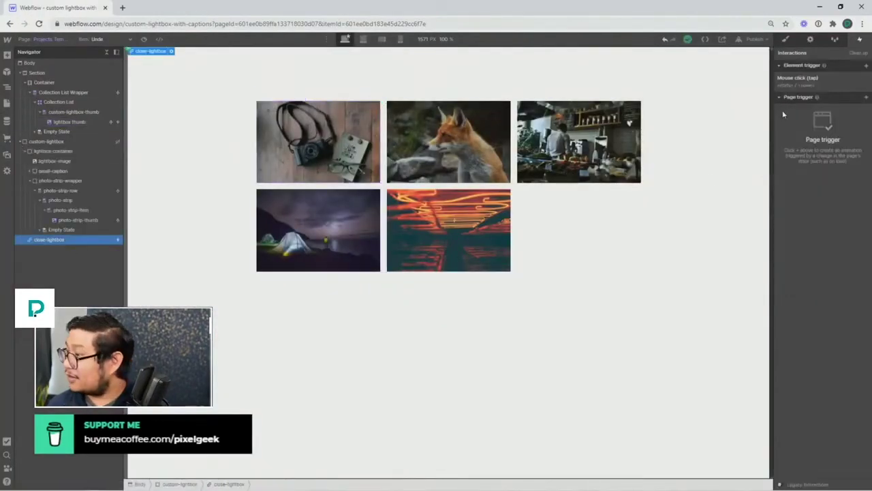
click(798, 79)
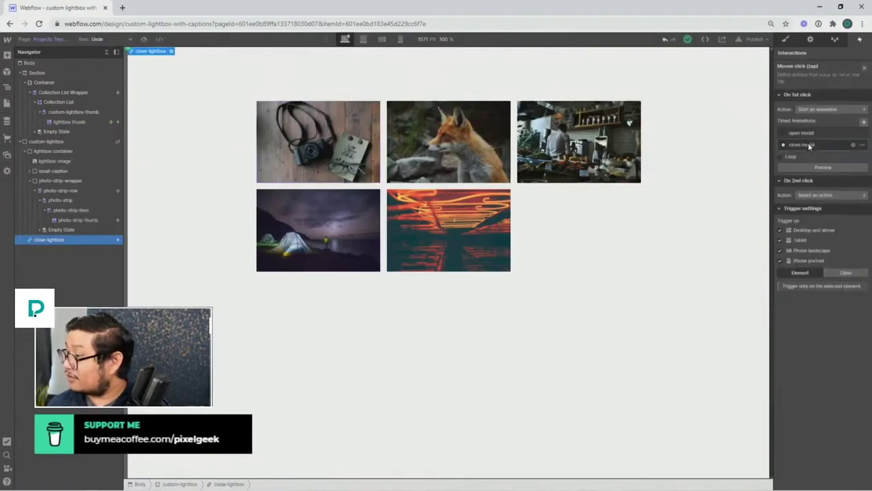
click(820, 142)
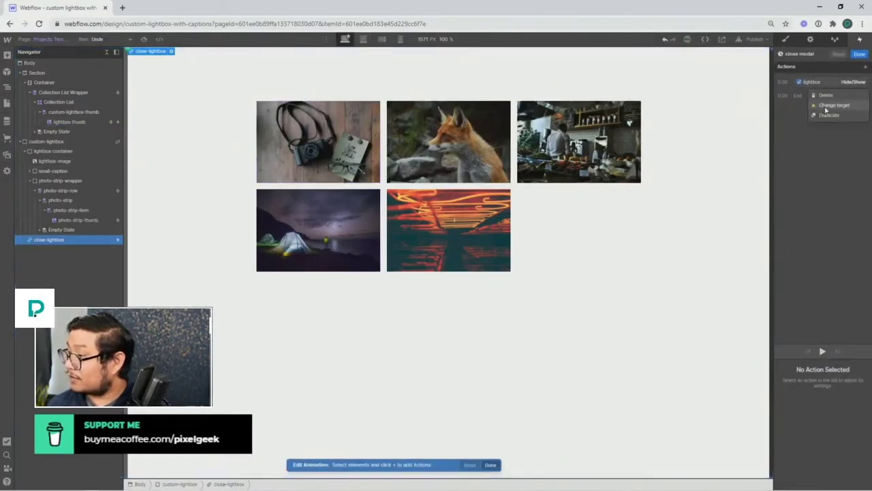
click(815, 82)
click(59, 141)
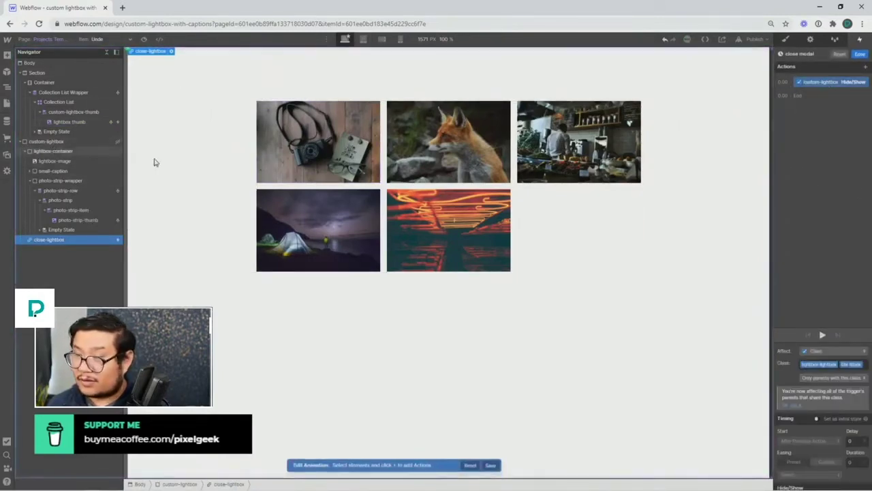
click(859, 53)
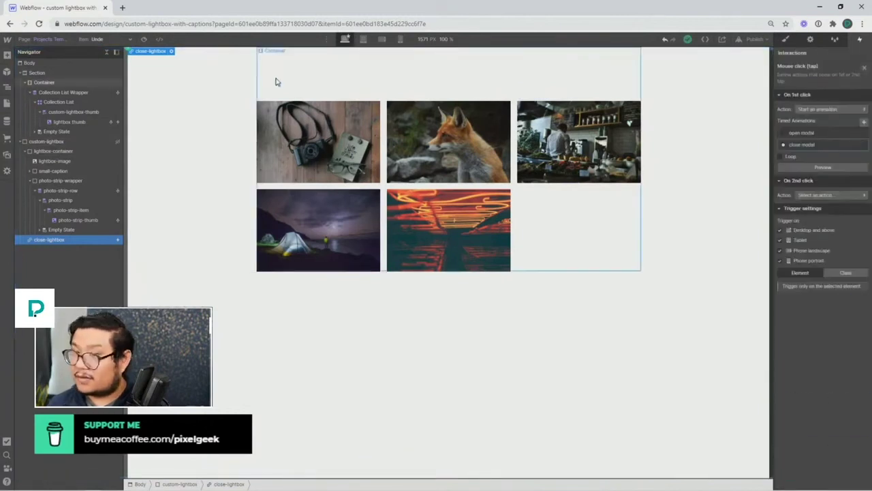
- Republish the site to the selected webflow.io domain with the updated close modal animation
click(45, 39)
click(754, 38)
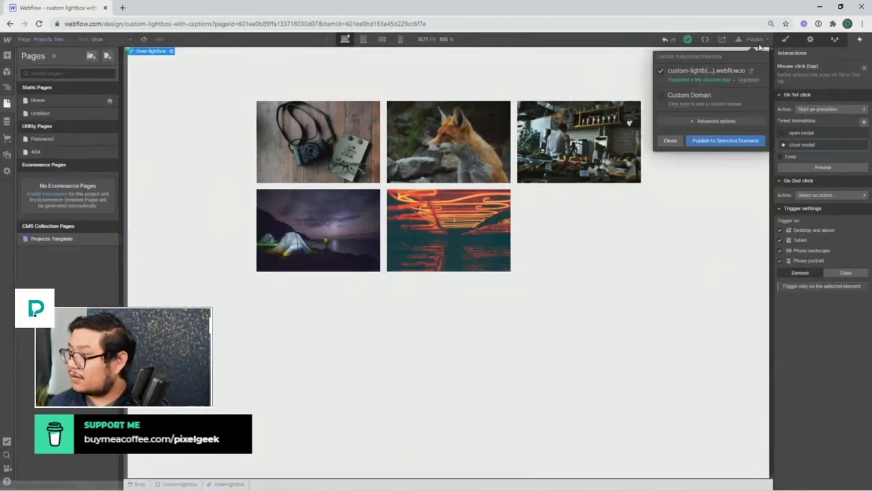
click(722, 140)
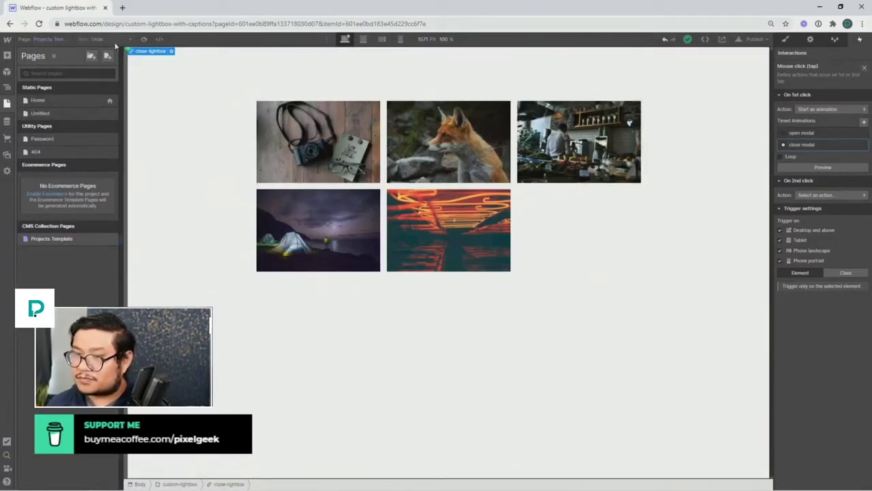
- Switch the template preview to the Unde Facere Molestias project and open its published page on the webflow.io domain
click(150, 97)
click(107, 39)
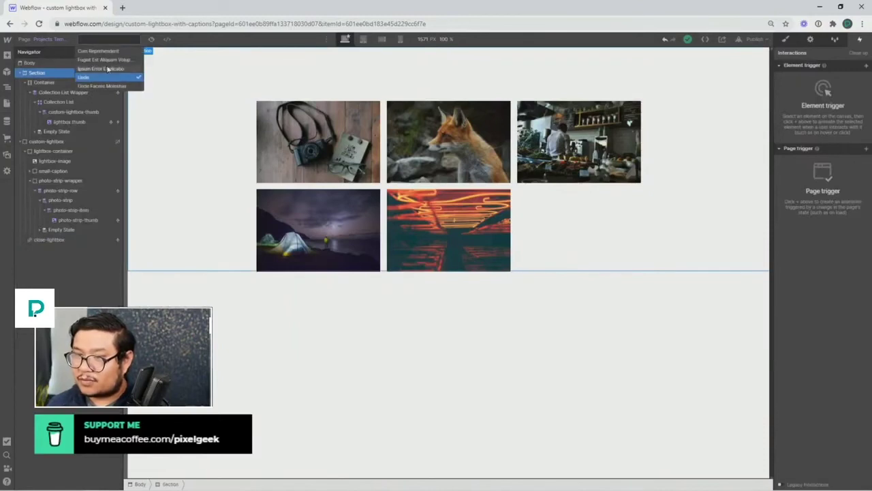
click(103, 86)
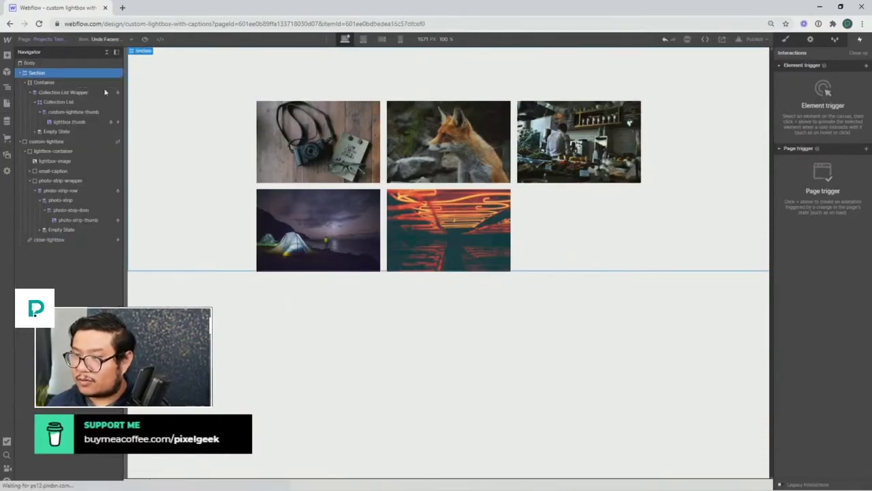
click(750, 41)
click(753, 72)
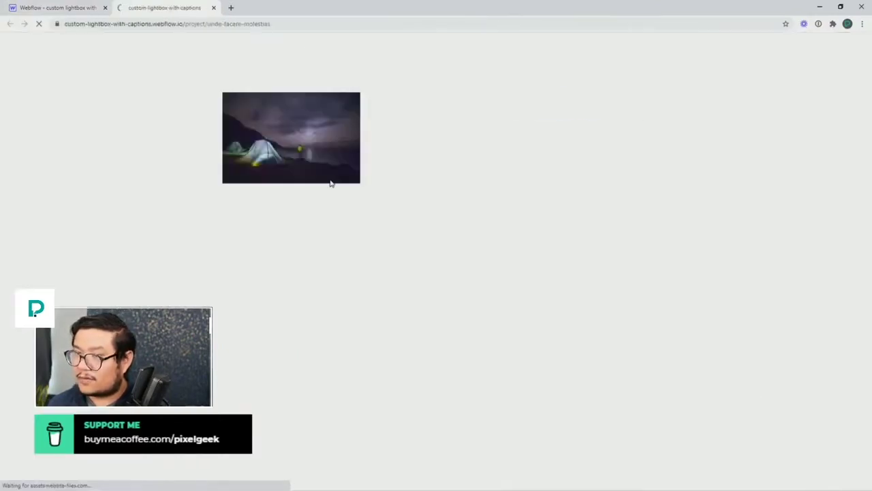
- Open the lightbox from the tent photo on the live page and switch through all three photo strip thumbnails
click(308, 151)
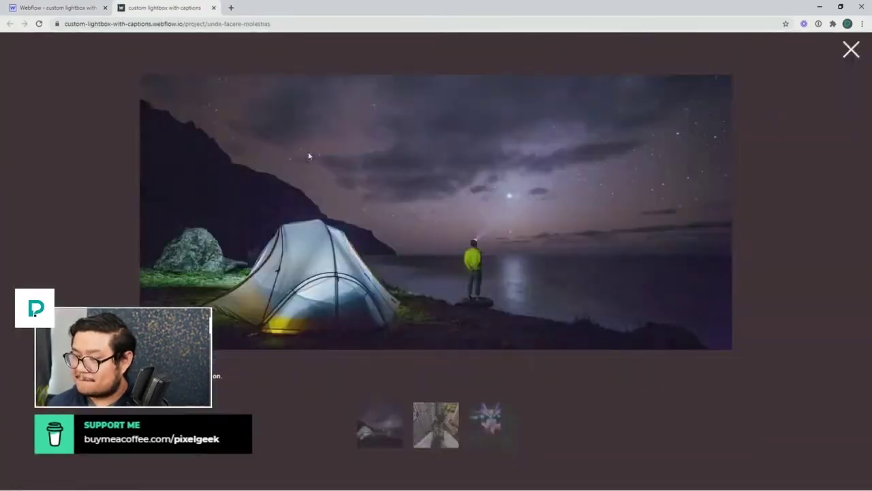
click(434, 439)
click(490, 427)
click(453, 425)
click(388, 428)
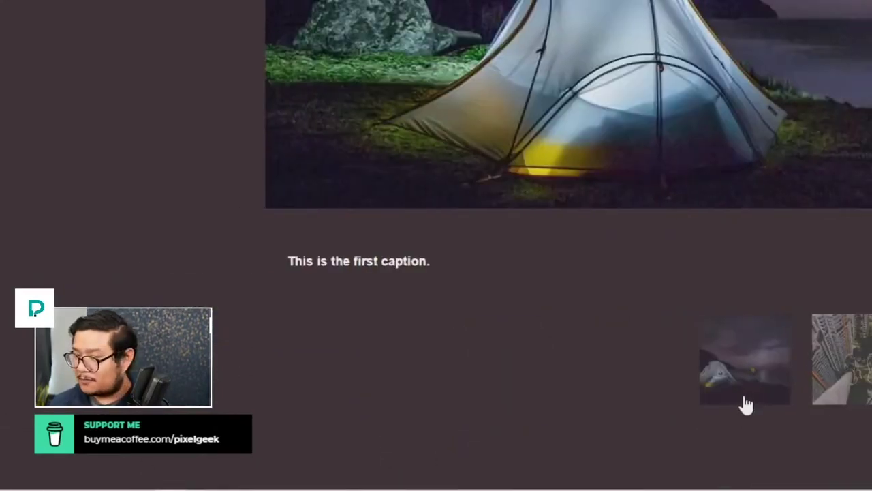
- Check that the caption follows each selected photo strip thumbnail, ending on the tent photo, and close the lightbox
click(845, 396)
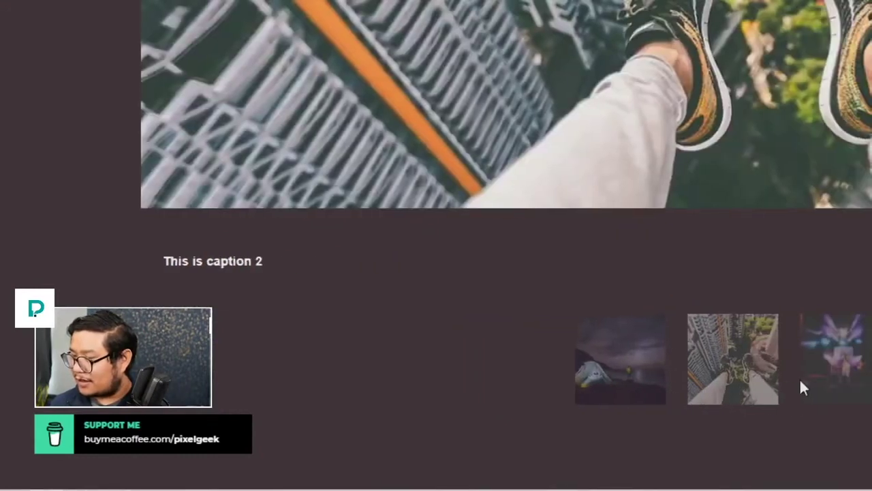
click(804, 382)
click(748, 377)
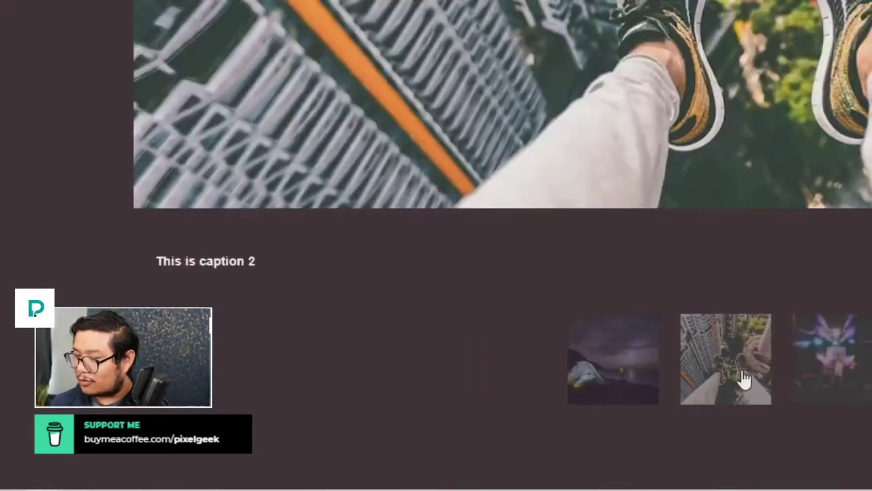
click(617, 376)
click(741, 376)
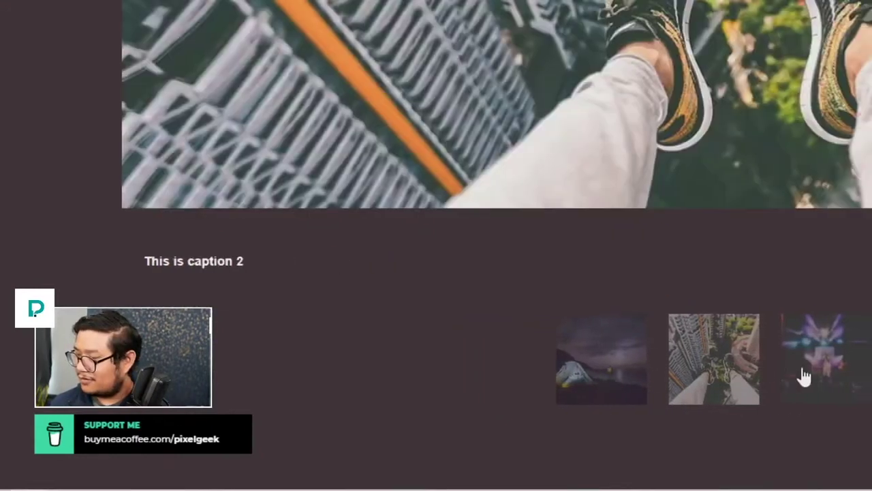
click(811, 376)
click(729, 377)
click(610, 365)
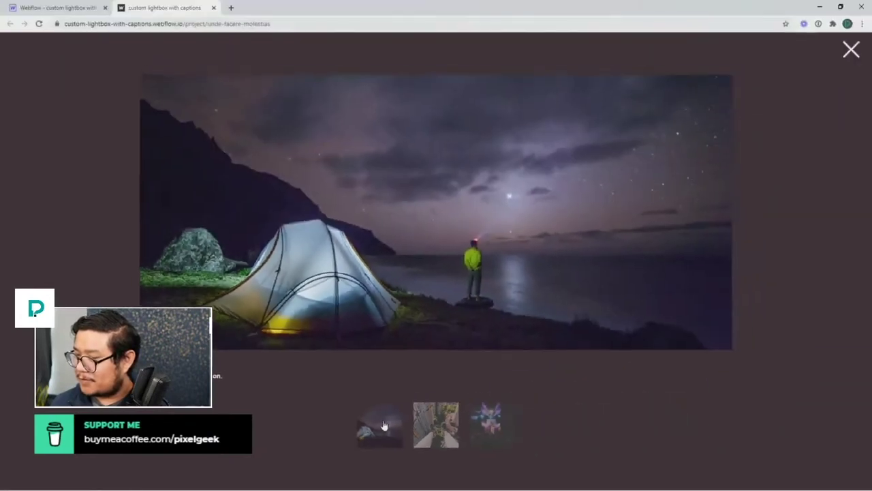
click(851, 49)
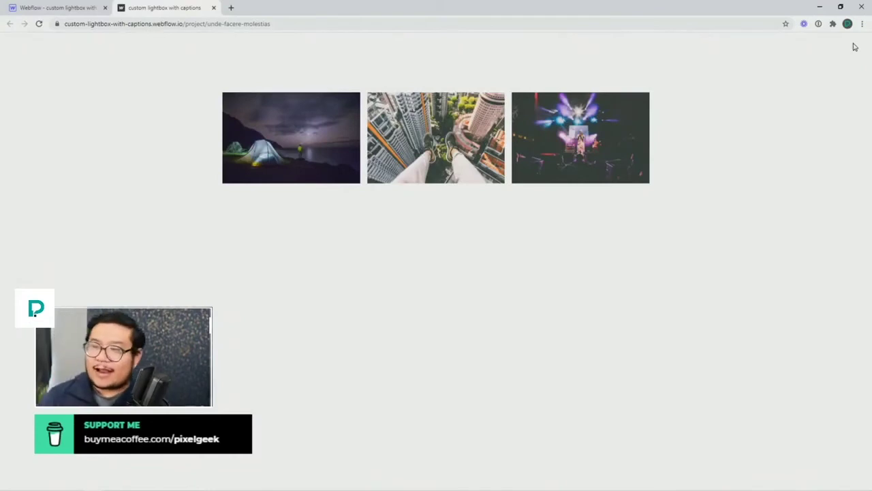
- Reopen the lightbox from the tent photo and cycle back and forth through its thumbnails to retest image and caption switching
click(268, 134)
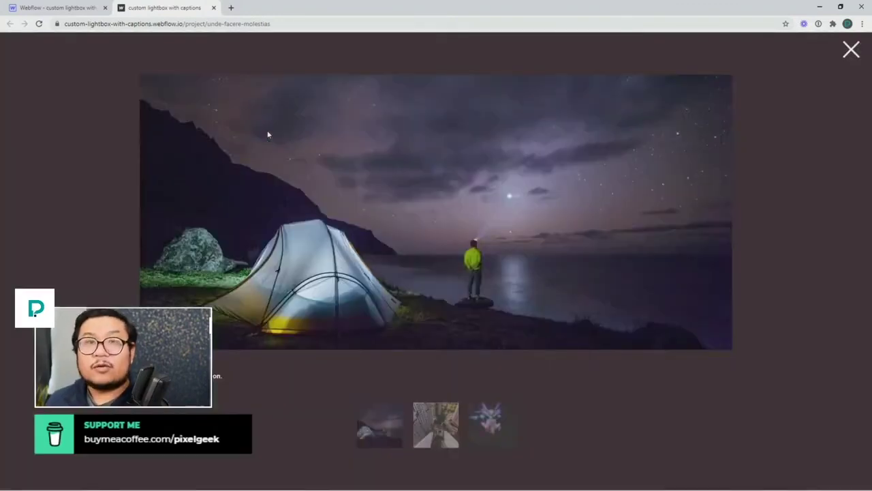
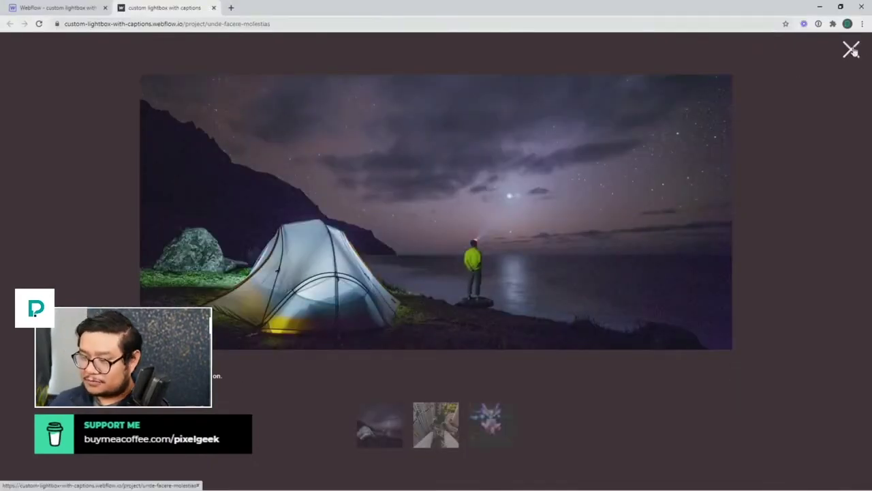
click(447, 442)
click(487, 442)
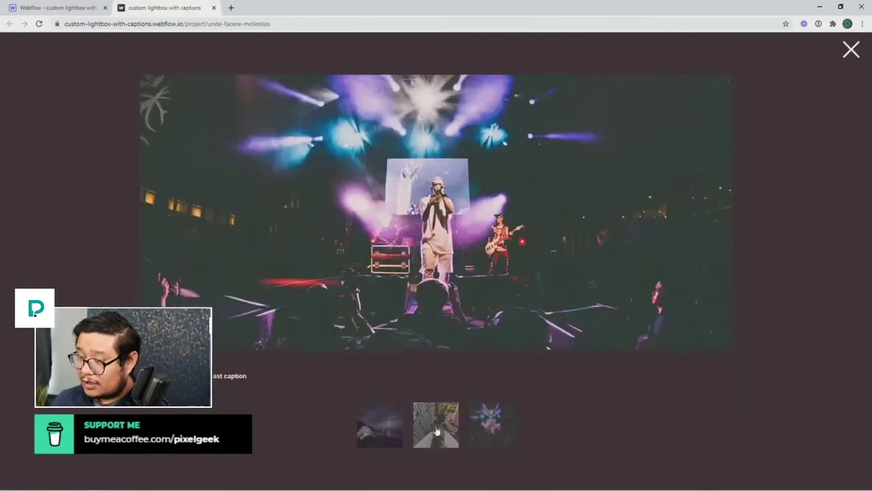
click(437, 430)
click(381, 431)
click(439, 431)
click(488, 429)
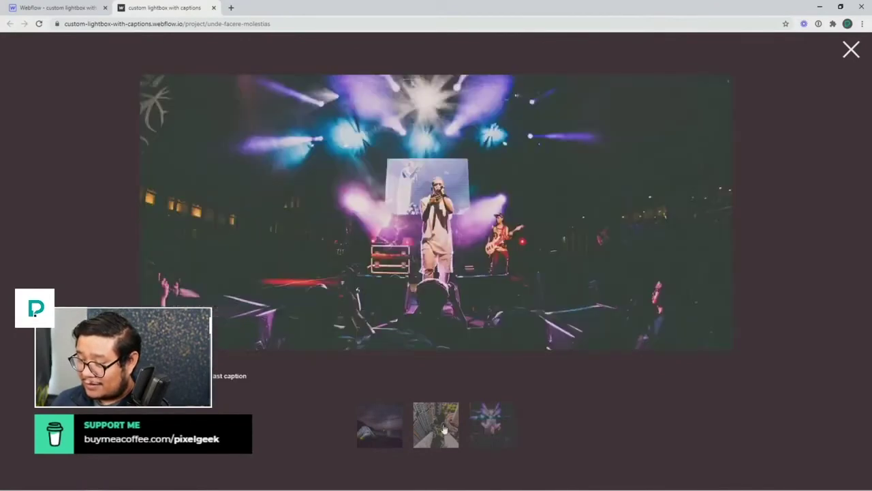
click(384, 429)
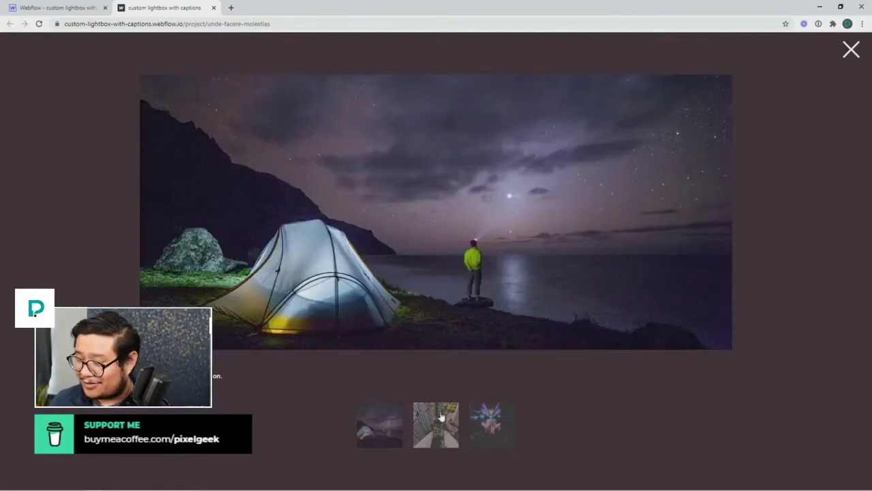
click(444, 418)
click(486, 422)
click(442, 428)
click(381, 428)
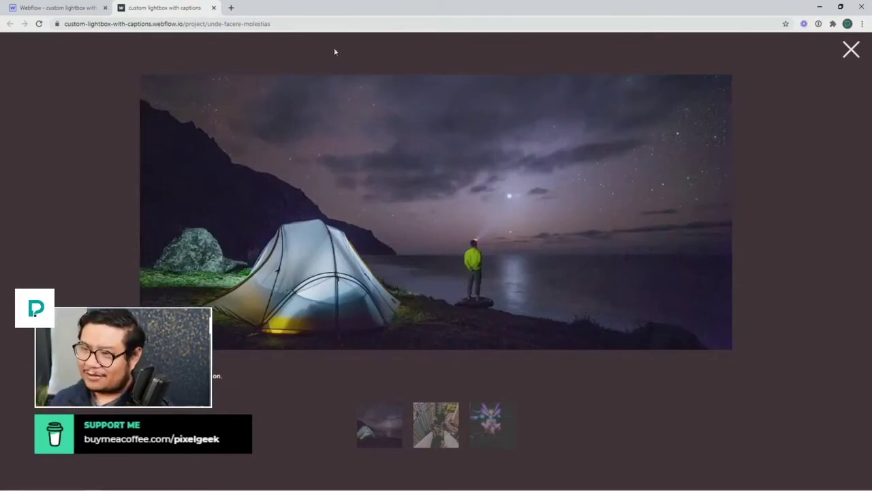
- Return to the Webflow Designer and open the Projects Template settings at the custom code before the </body> tag
click(75, 7)
click(62, 38)
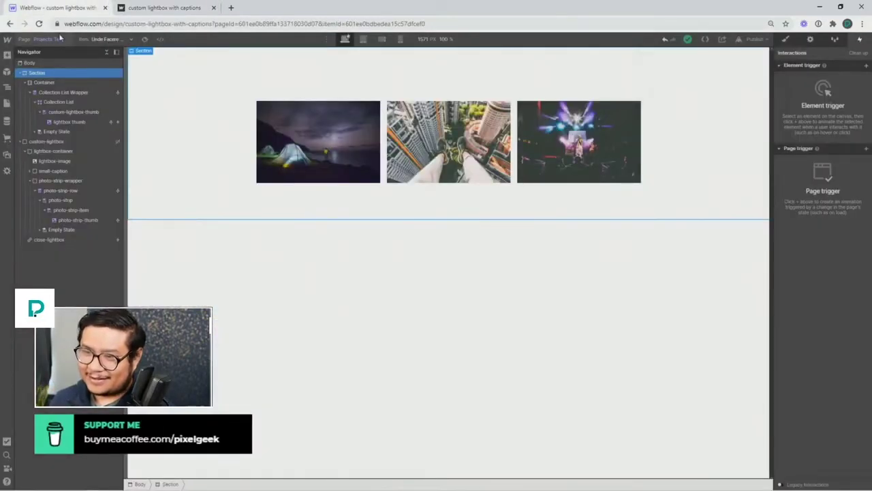
click(62, 41)
click(111, 239)
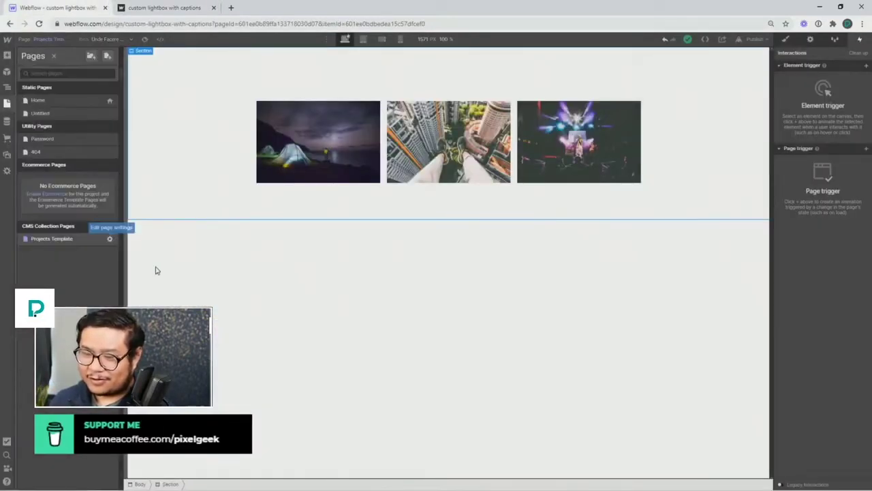
scroll(220, 277, down, 10)
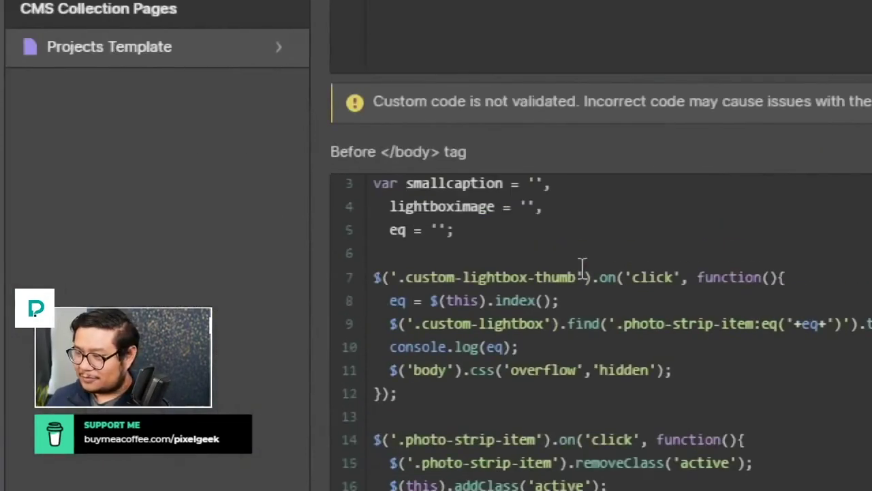
- Examine the custom-lightbox-thumb click handler: the index lookup, the triggered photo-strip-item click and the body overflow line
scroll(583, 266, up, 1)
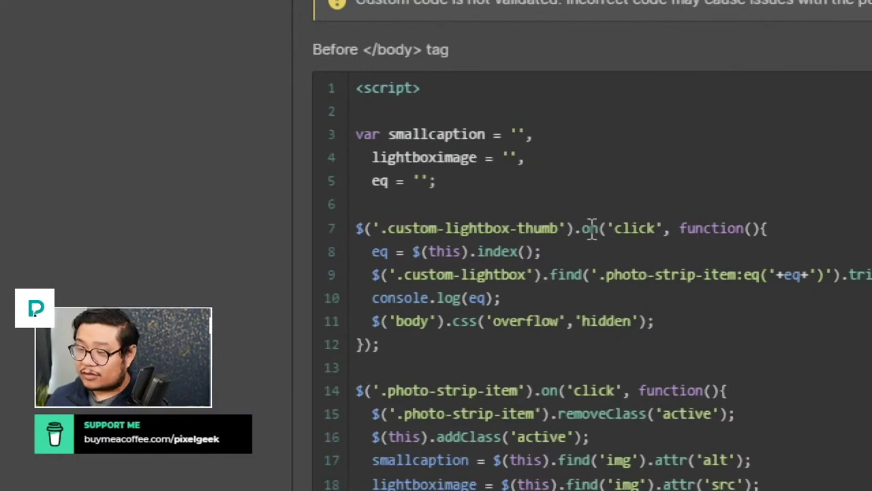
click(468, 251)
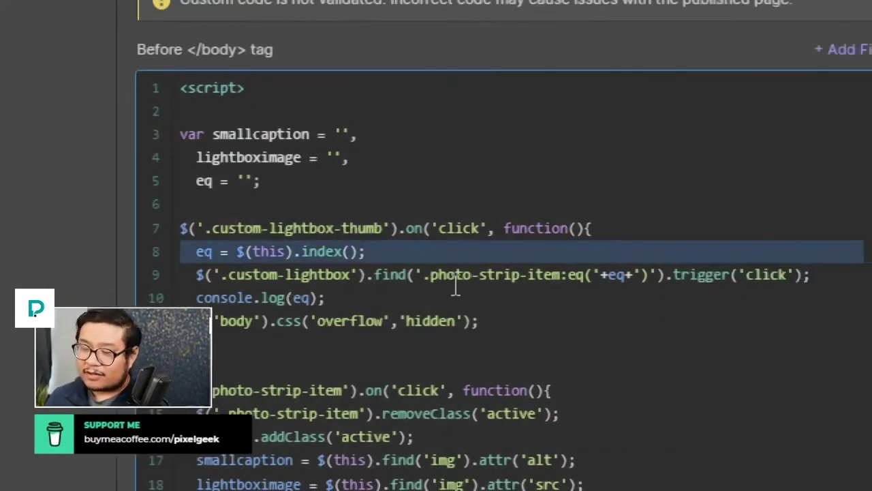
drag(513, 277, 567, 288)
click(567, 287)
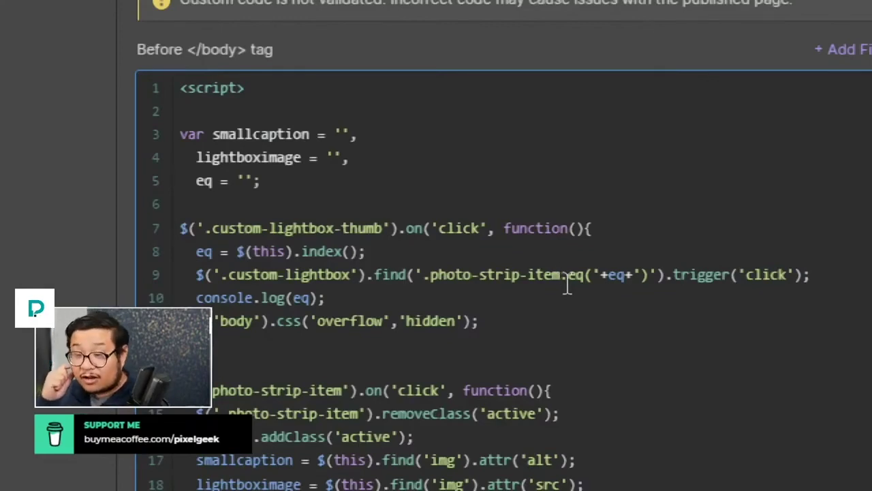
click(251, 322)
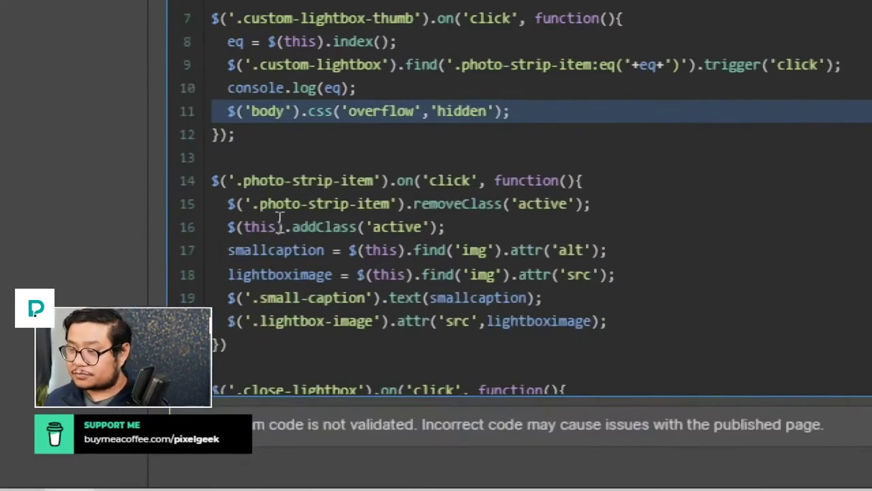
- Examine how the photo-strip-item click handler removes and adds the active class
click(319, 236)
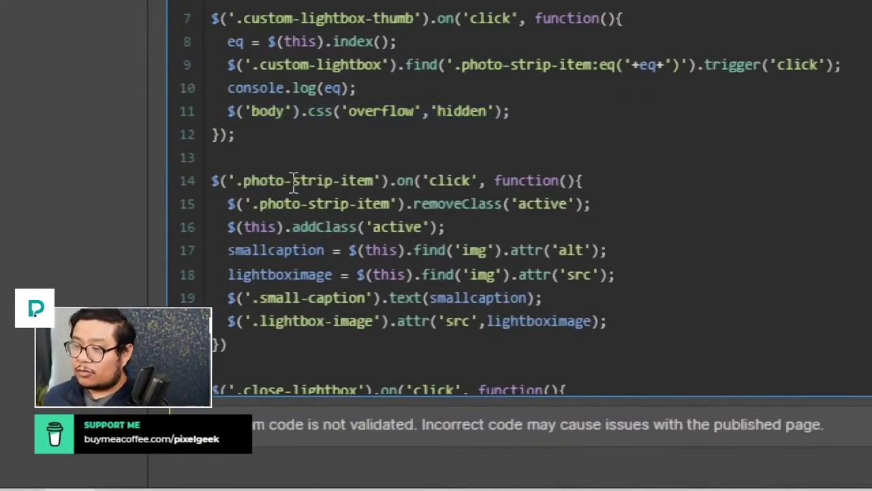
drag(220, 181, 459, 179)
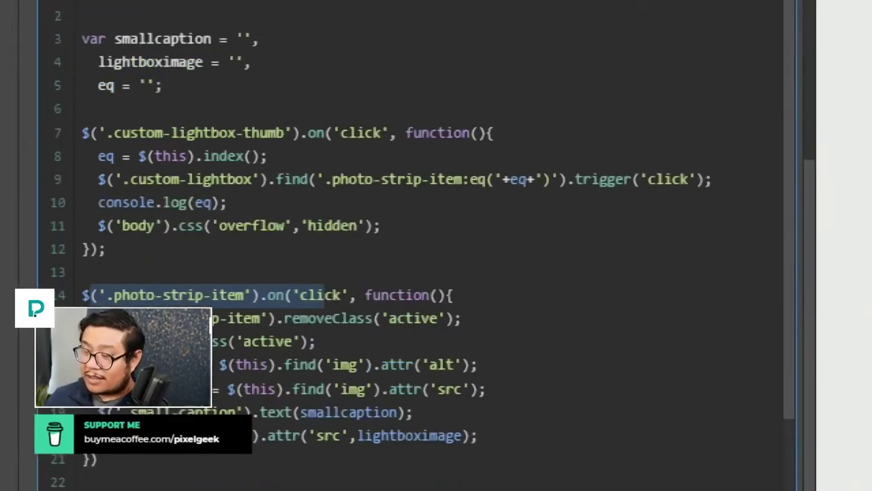
click(160, 294)
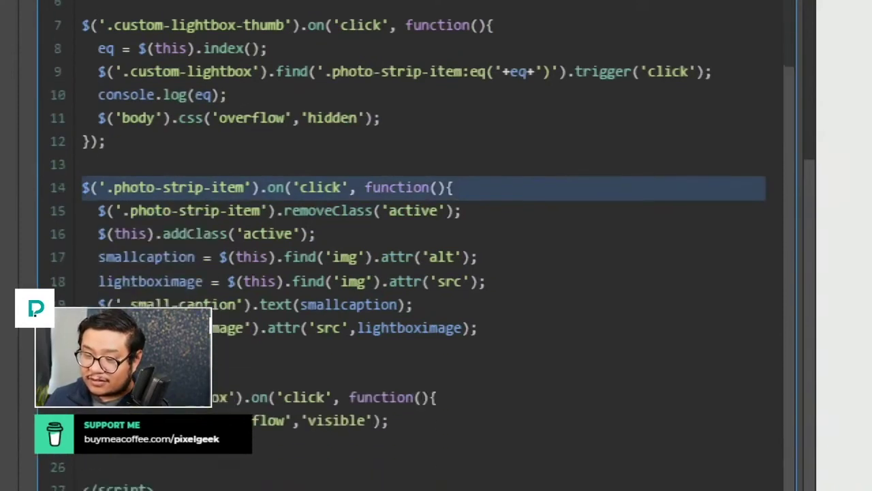
double_click(309, 210)
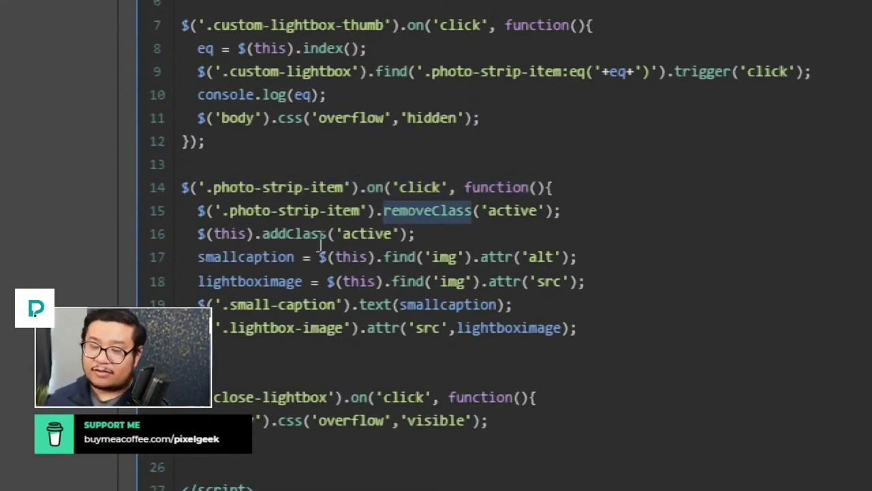
click(306, 212)
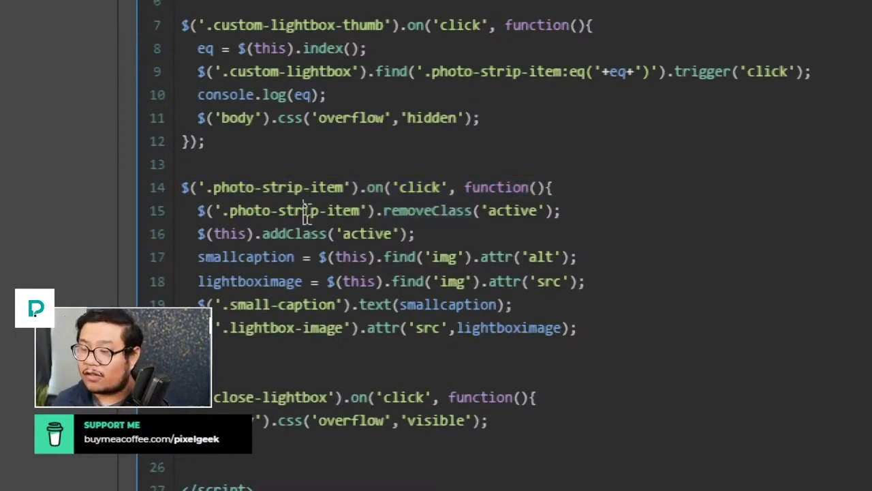
click(306, 211)
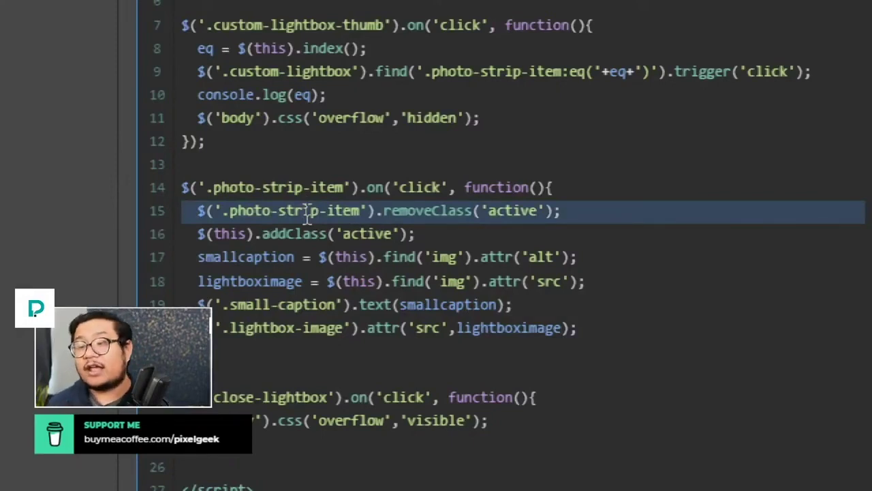
click(299, 233)
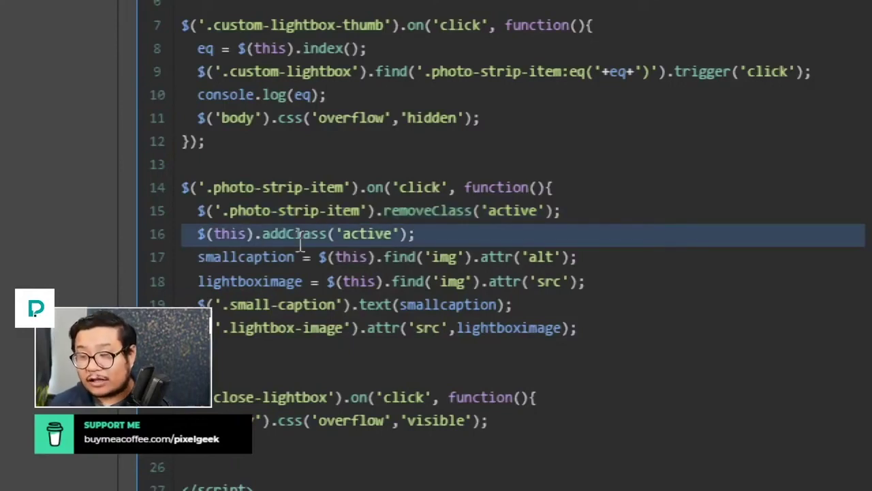
- Review the script lines that set the caption and lightbox image from alt and src, plus the close-lightbox click handler
click(302, 256)
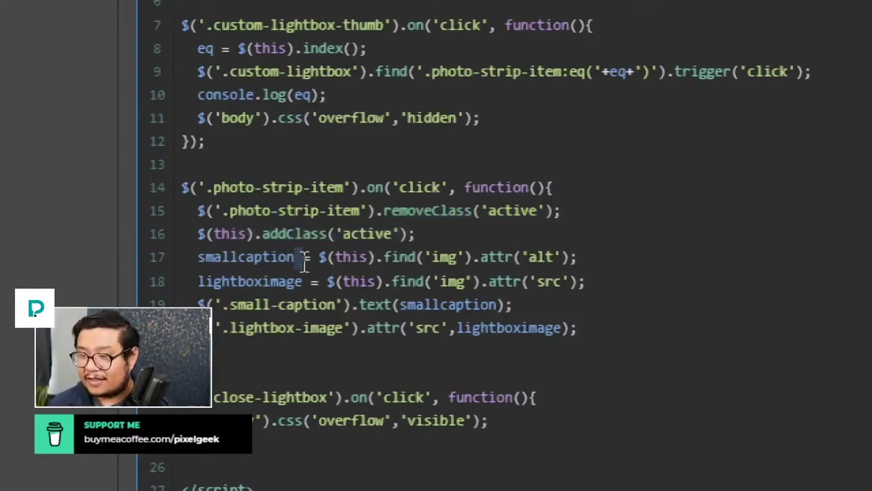
click(258, 257)
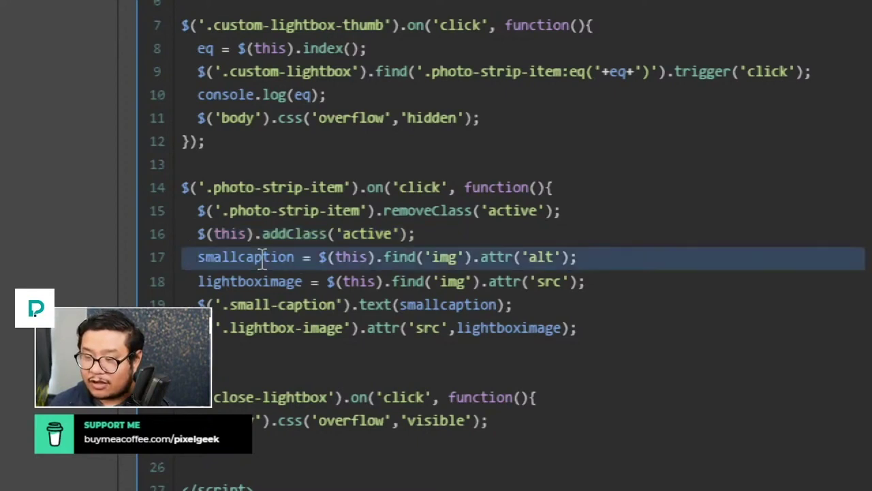
click(252, 285)
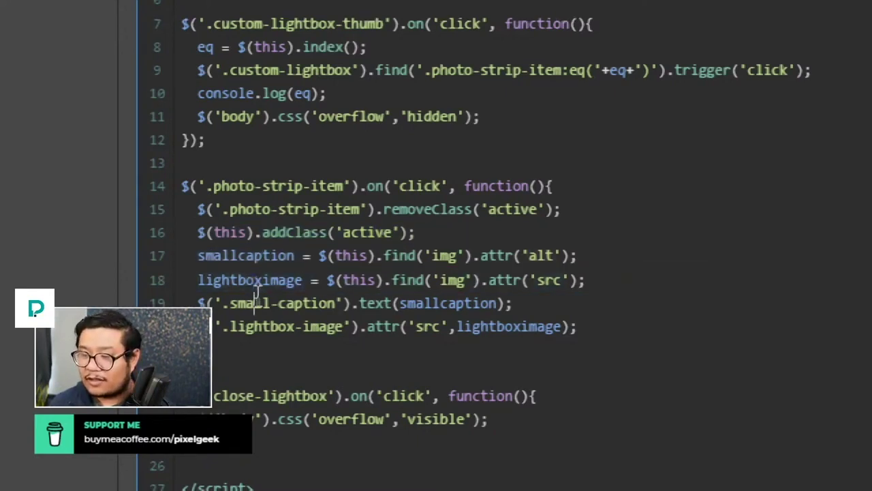
click(254, 304)
click(249, 326)
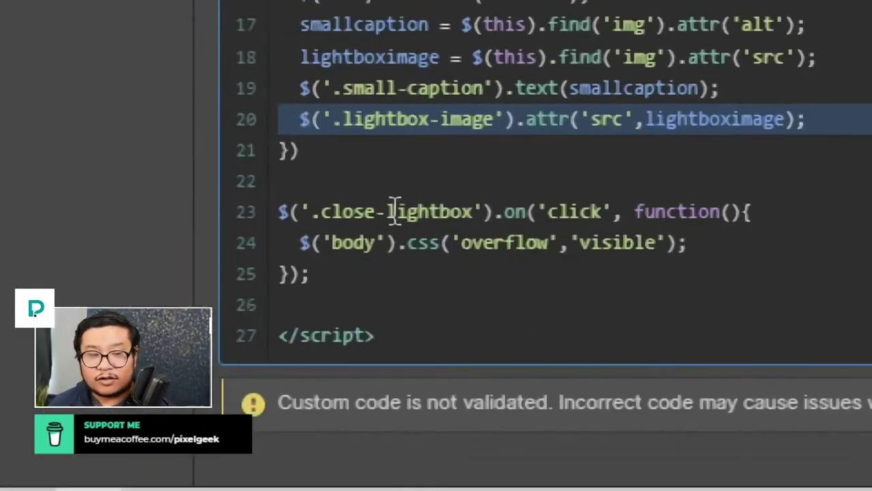
click(390, 253)
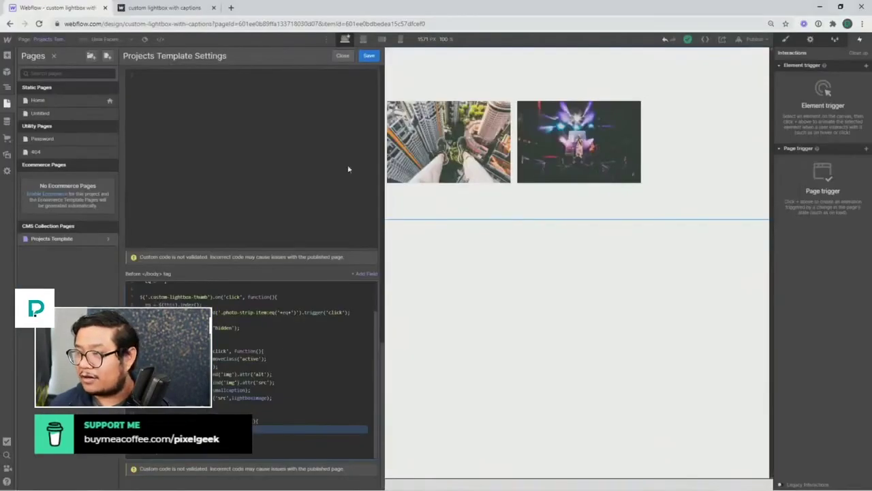
- Save the Projects Template settings and close the open lightbox on the published page
click(368, 55)
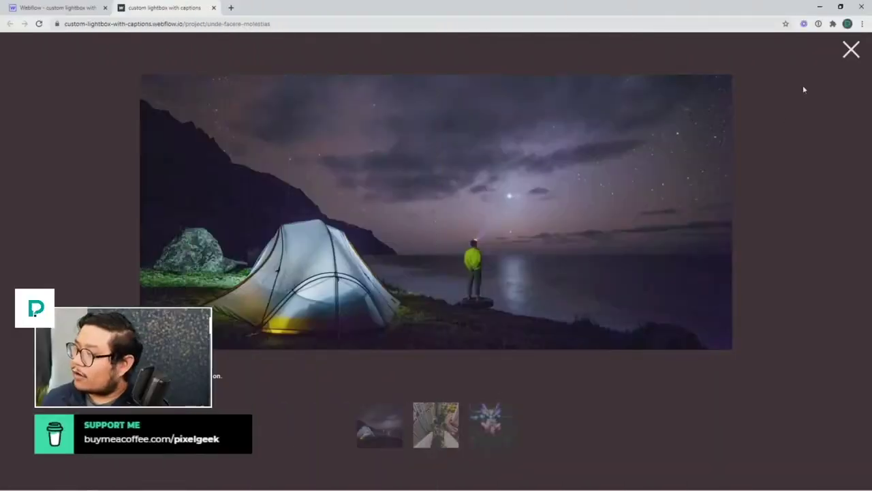
click(848, 52)
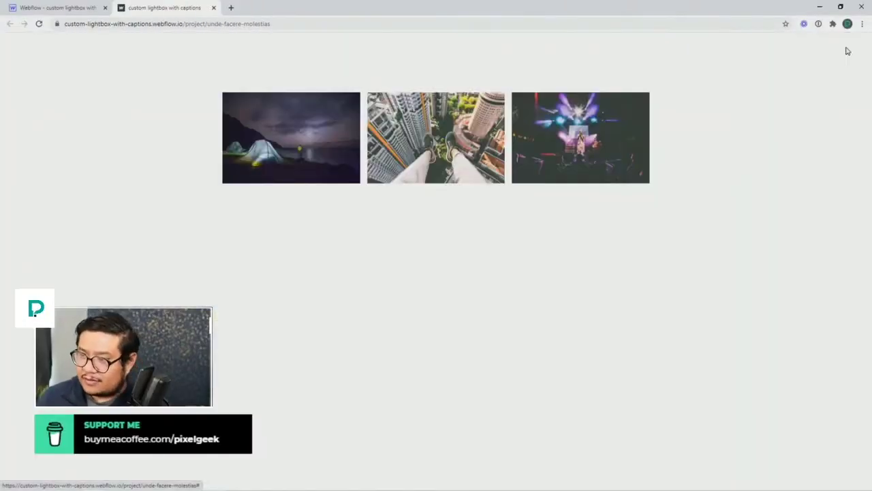
- Return to the Webflow Designer and set the custom-lightbox element's display to flex
click(79, 9)
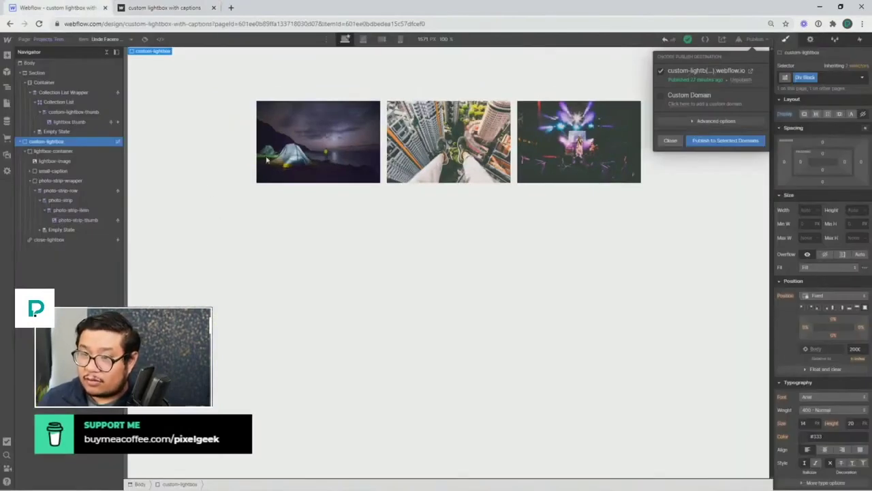
click(57, 142)
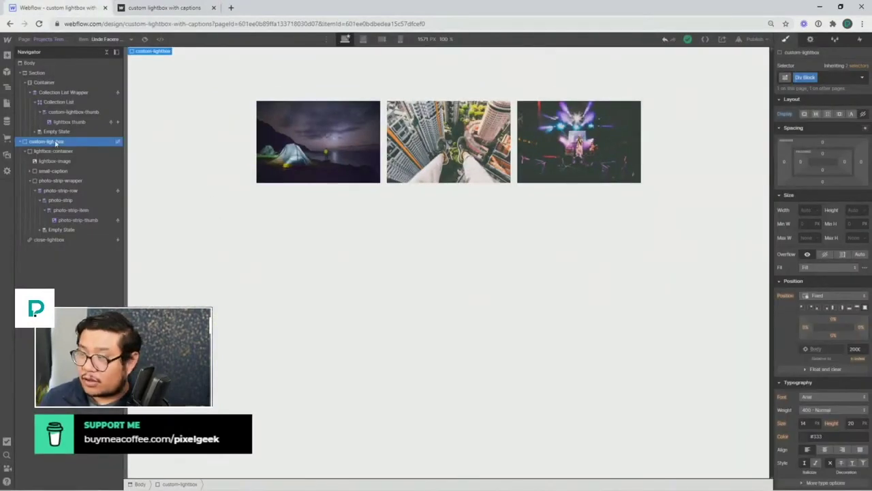
click(816, 114)
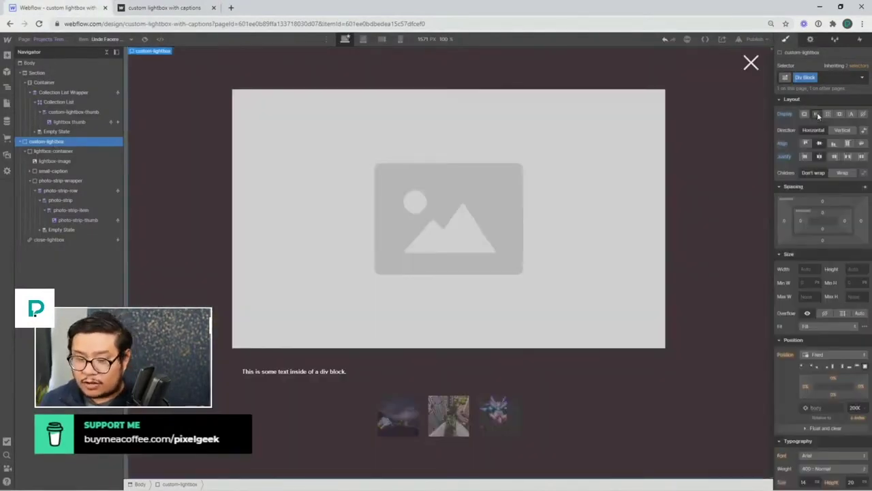
- Set the opacity of the photo-strip-thumb image to 50%
click(399, 414)
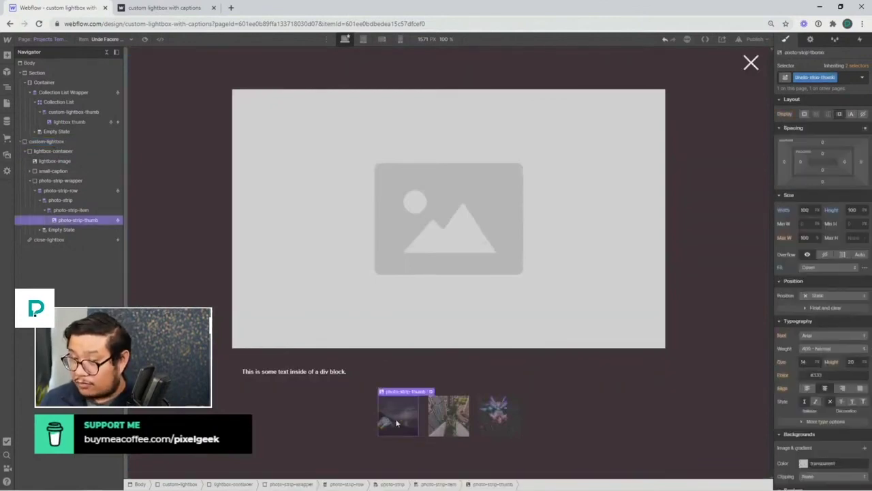
scroll(851, 374, down, 3)
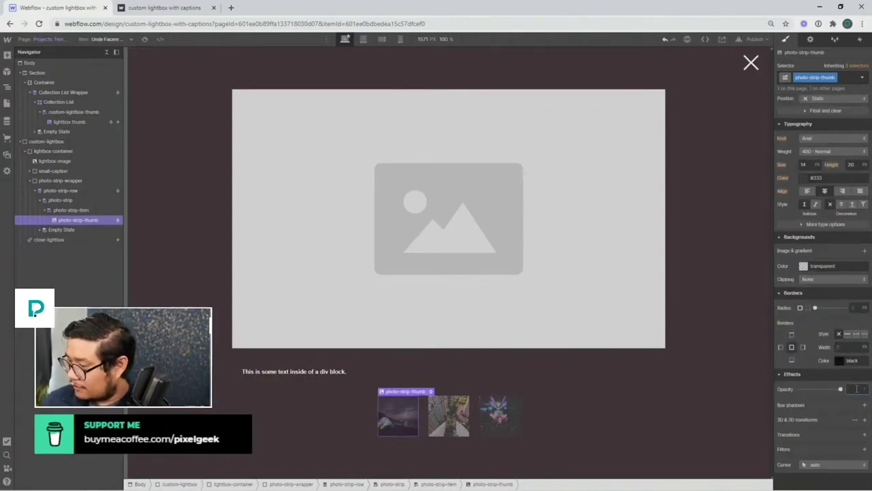
text(50)
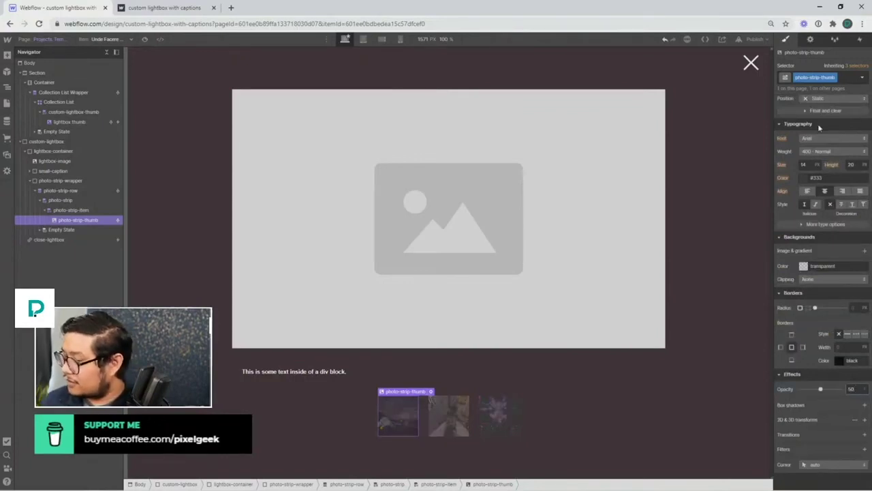
click(847, 77)
text(active)
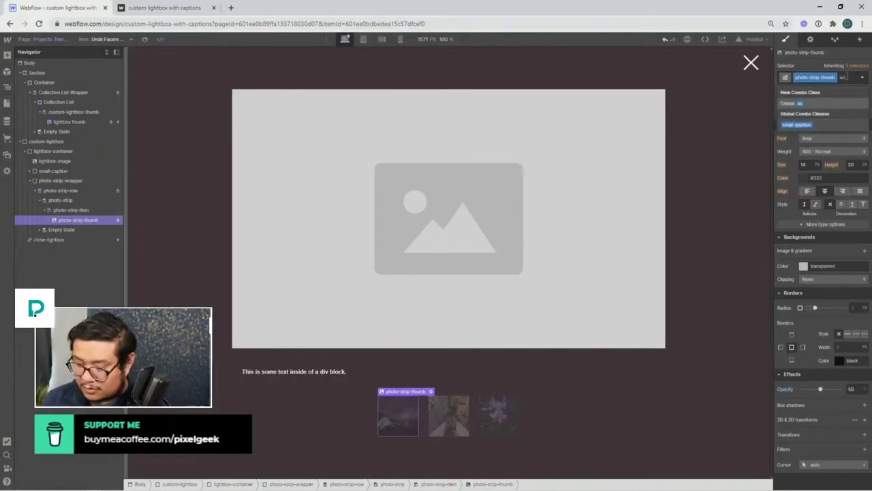
key(Return)
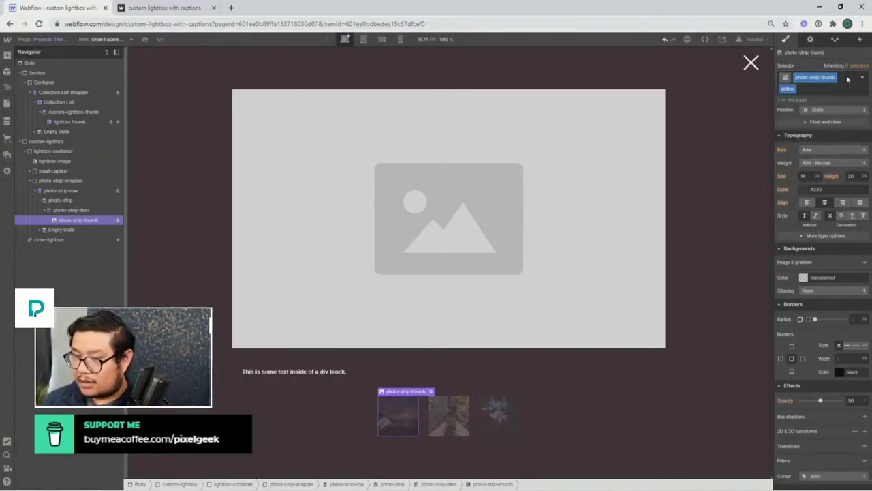
key(BackSpace)
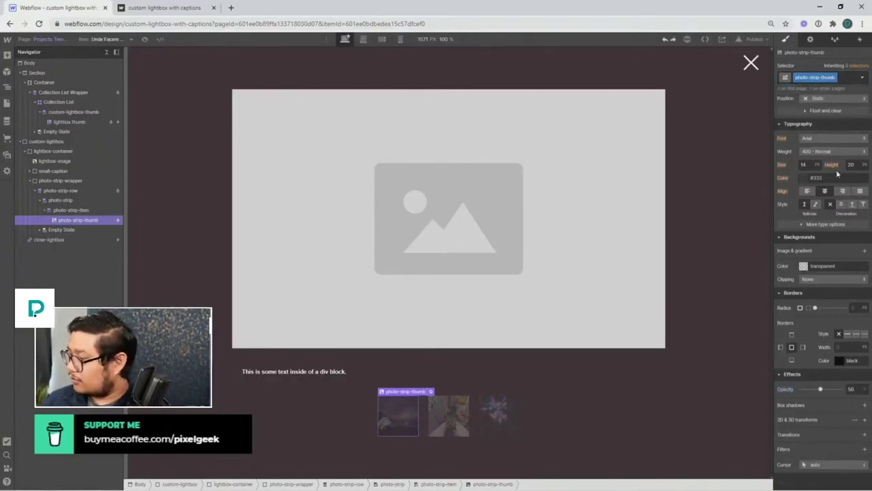
- Create an "active" combo class on photo-strip-item with 100% opacity, and remove the class from the element
click(82, 210)
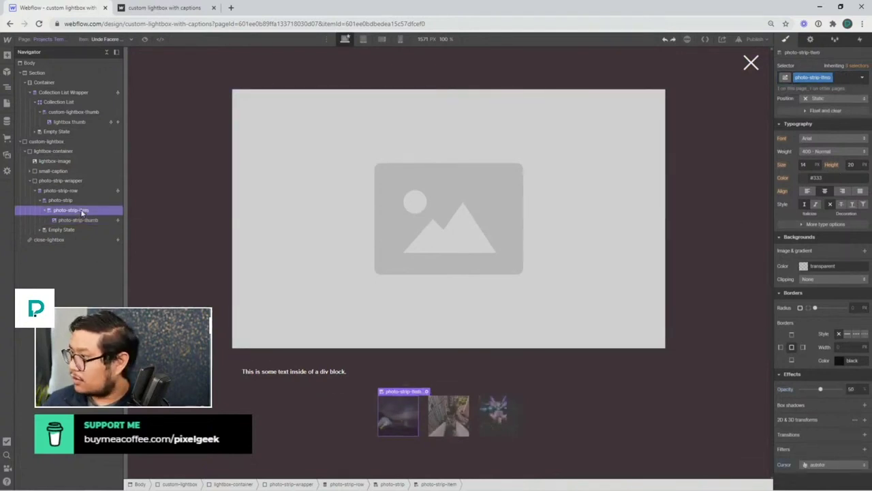
click(843, 76)
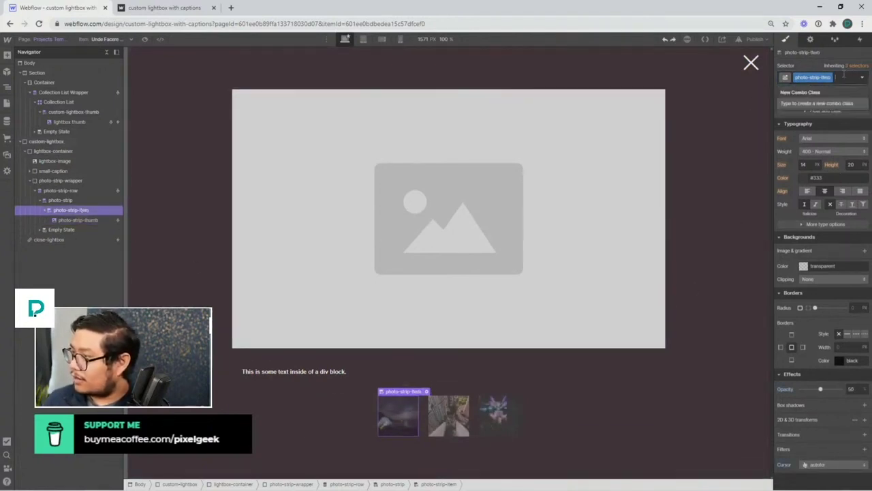
text(active)
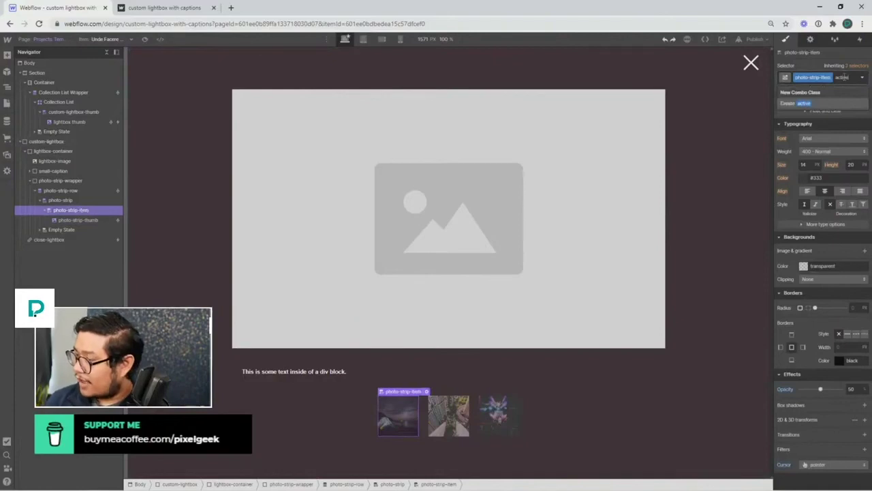
key(Return)
drag(819, 392, 840, 389)
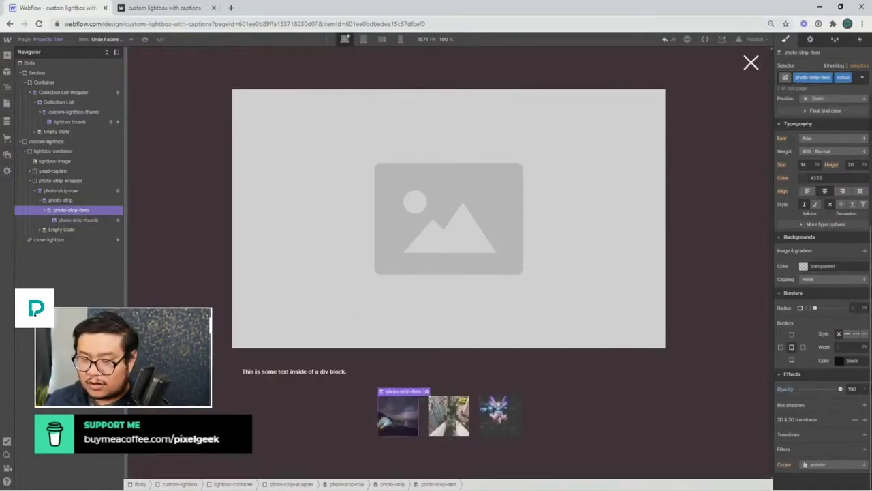
click(847, 77)
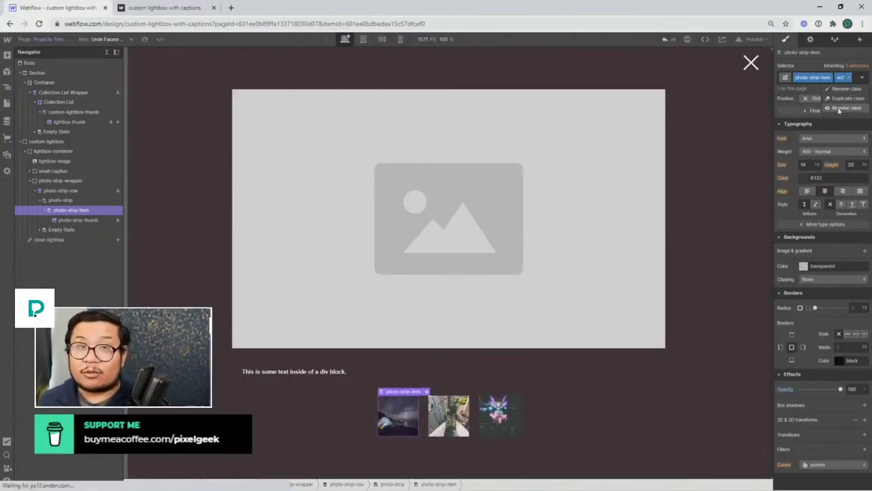
click(838, 111)
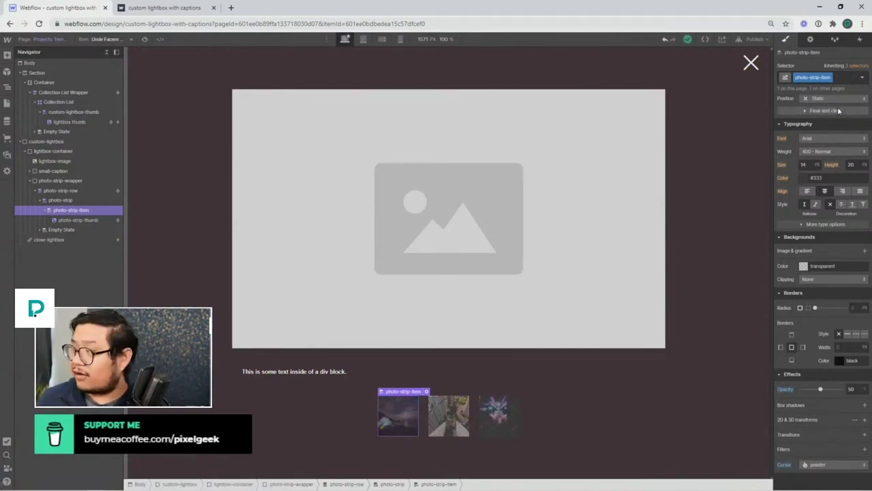
- Publish the site to the selected domain and reload the published project page
click(751, 39)
click(716, 144)
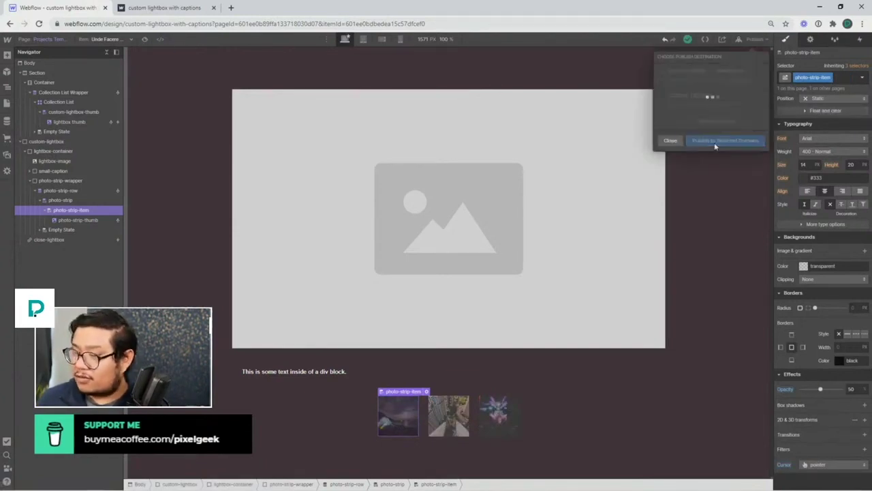
click(180, 7)
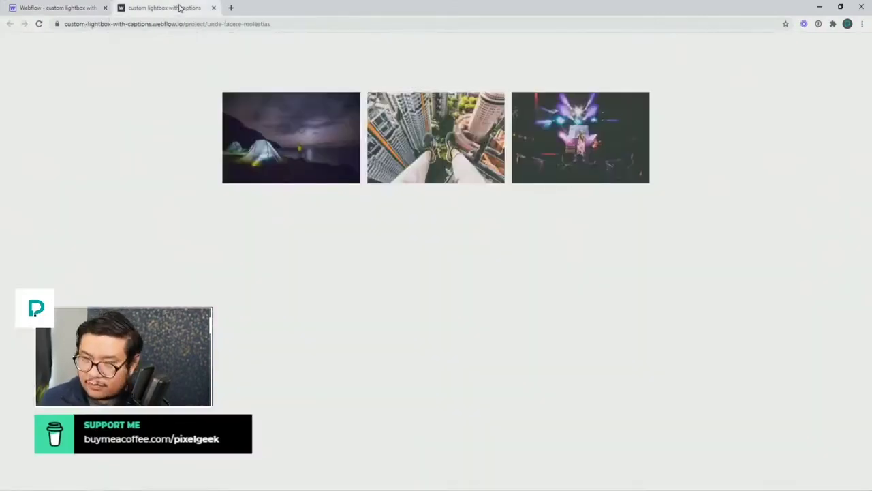
key(ctrl+r)
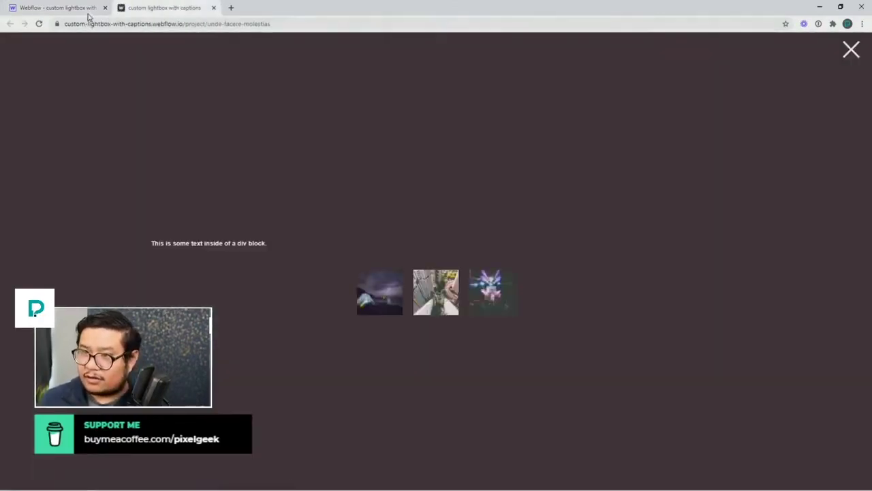
- Back in the Webflow Designer, set the custom-lightbox display to none and publish the site again
click(88, 9)
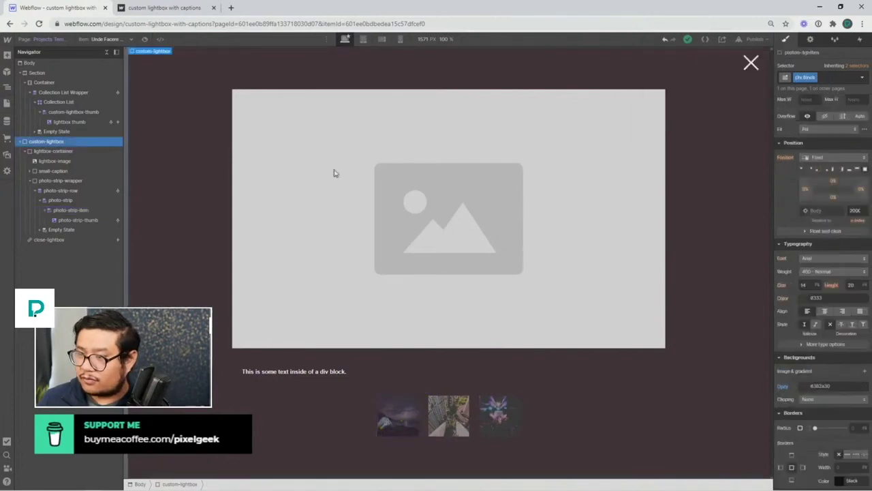
scroll(787, 109, up, 3)
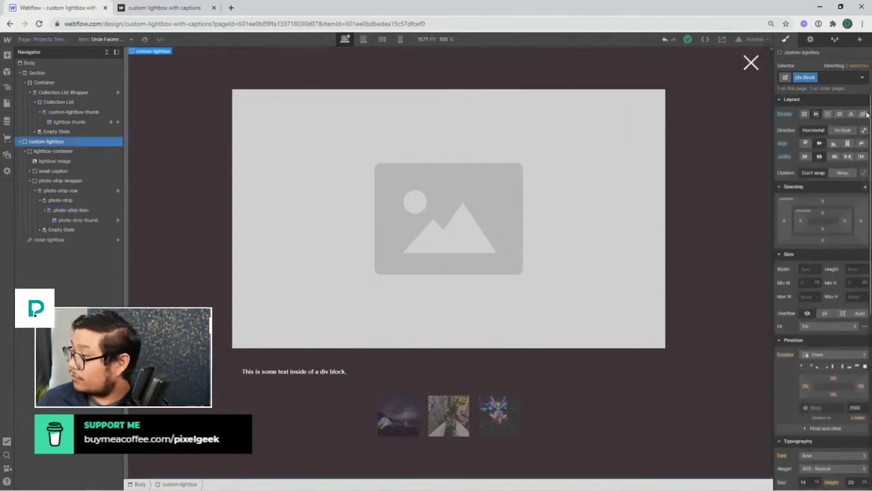
click(863, 113)
click(755, 39)
click(725, 140)
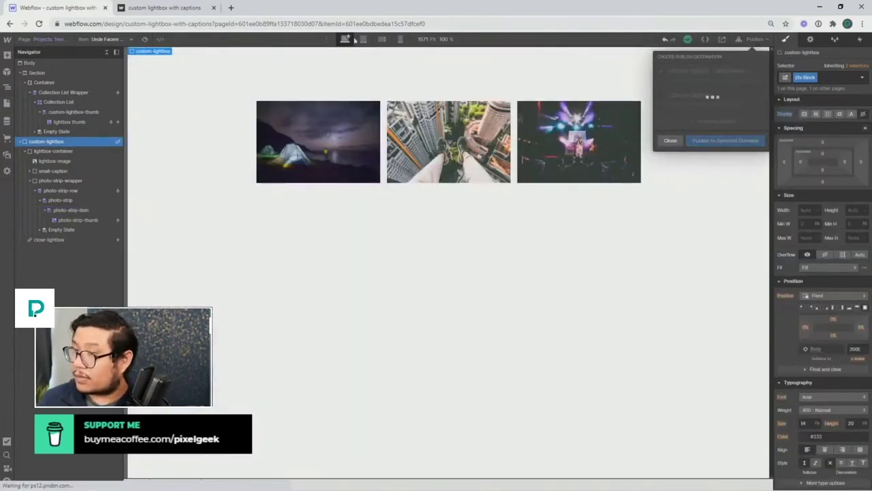
- Reload the published project page and open the middle gallery photo in the lightbox
click(197, 11)
key(ctrl+r)
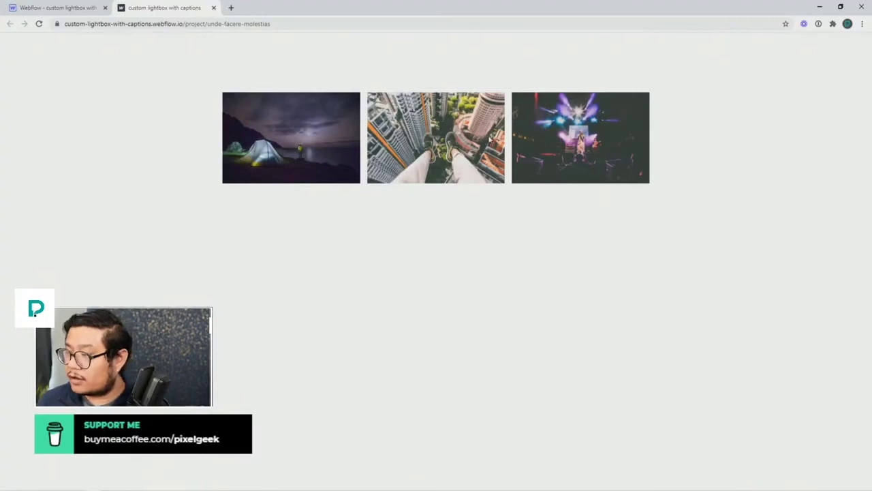
click(431, 136)
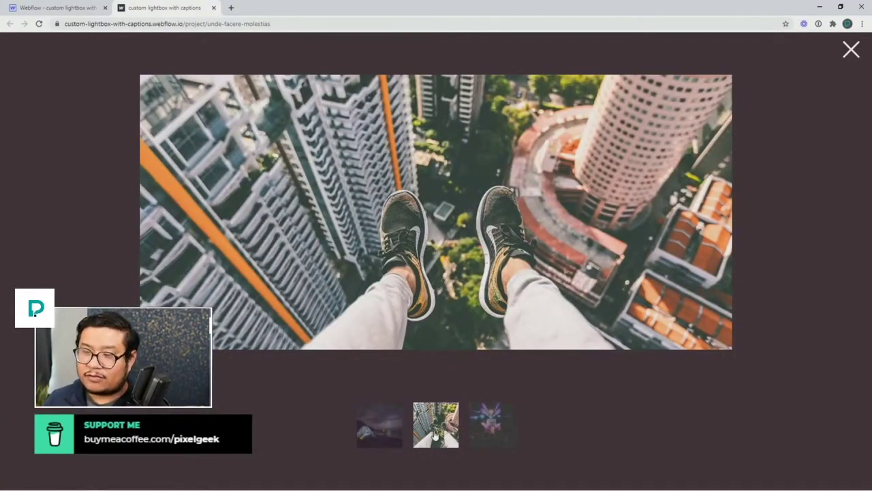
- Switch repeatedly among the three photo strip thumbnails to check the image, caption and active-thumbnail highlight
click(486, 436)
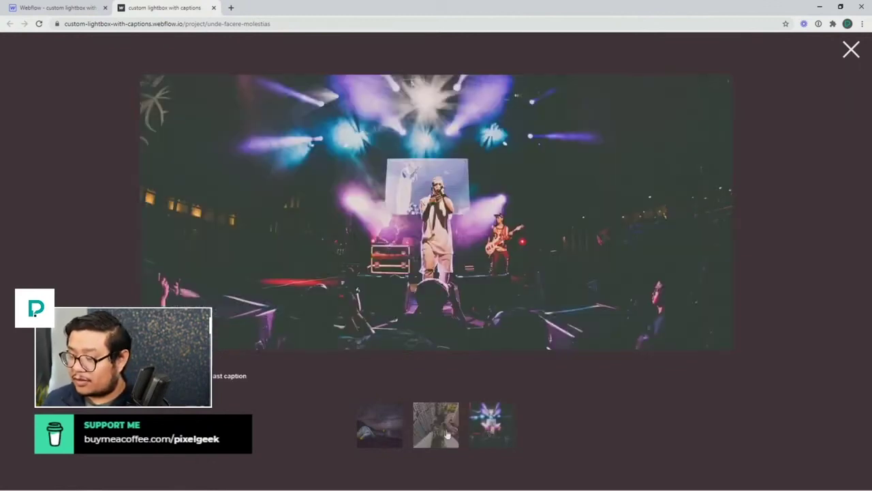
click(447, 435)
click(398, 433)
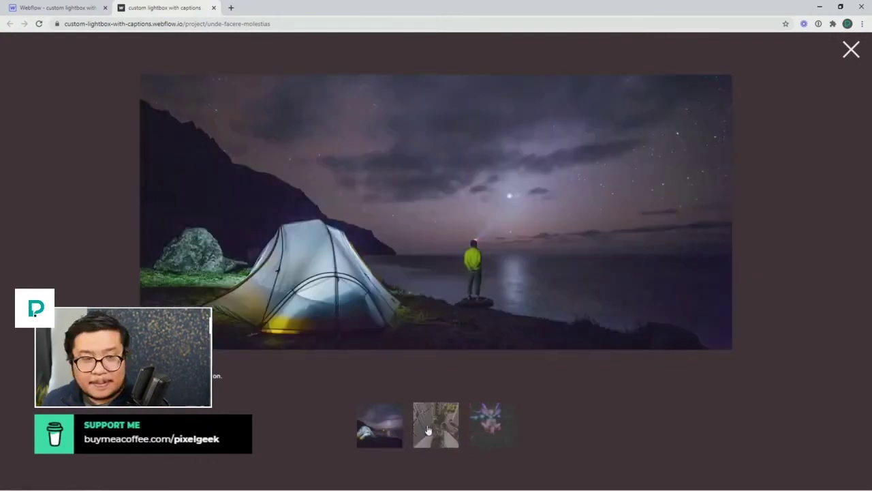
click(427, 430)
click(472, 433)
click(441, 433)
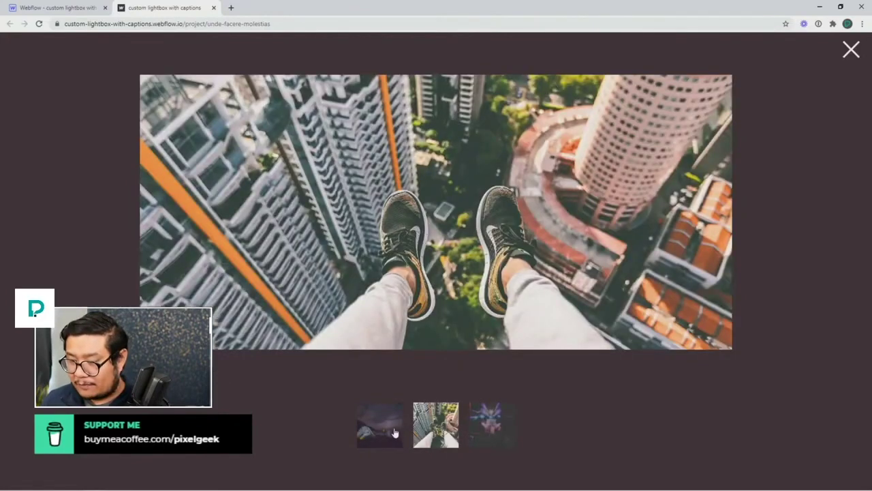
click(394, 433)
click(442, 434)
click(498, 433)
click(437, 429)
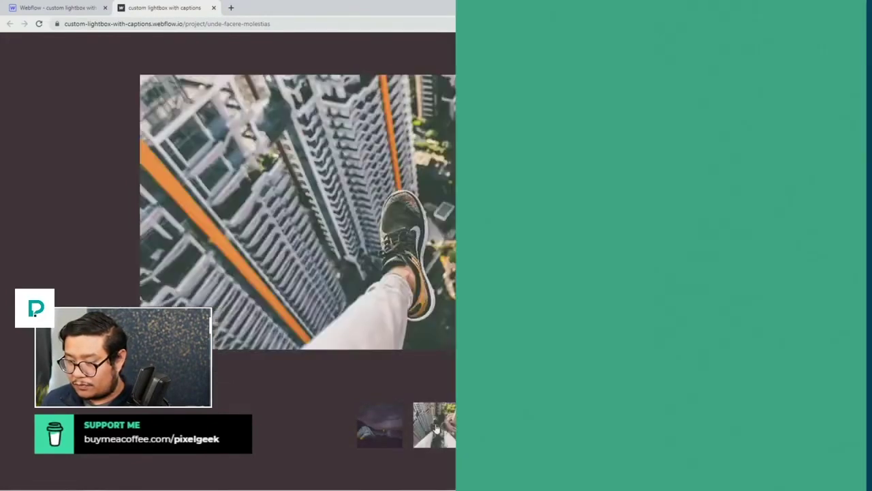